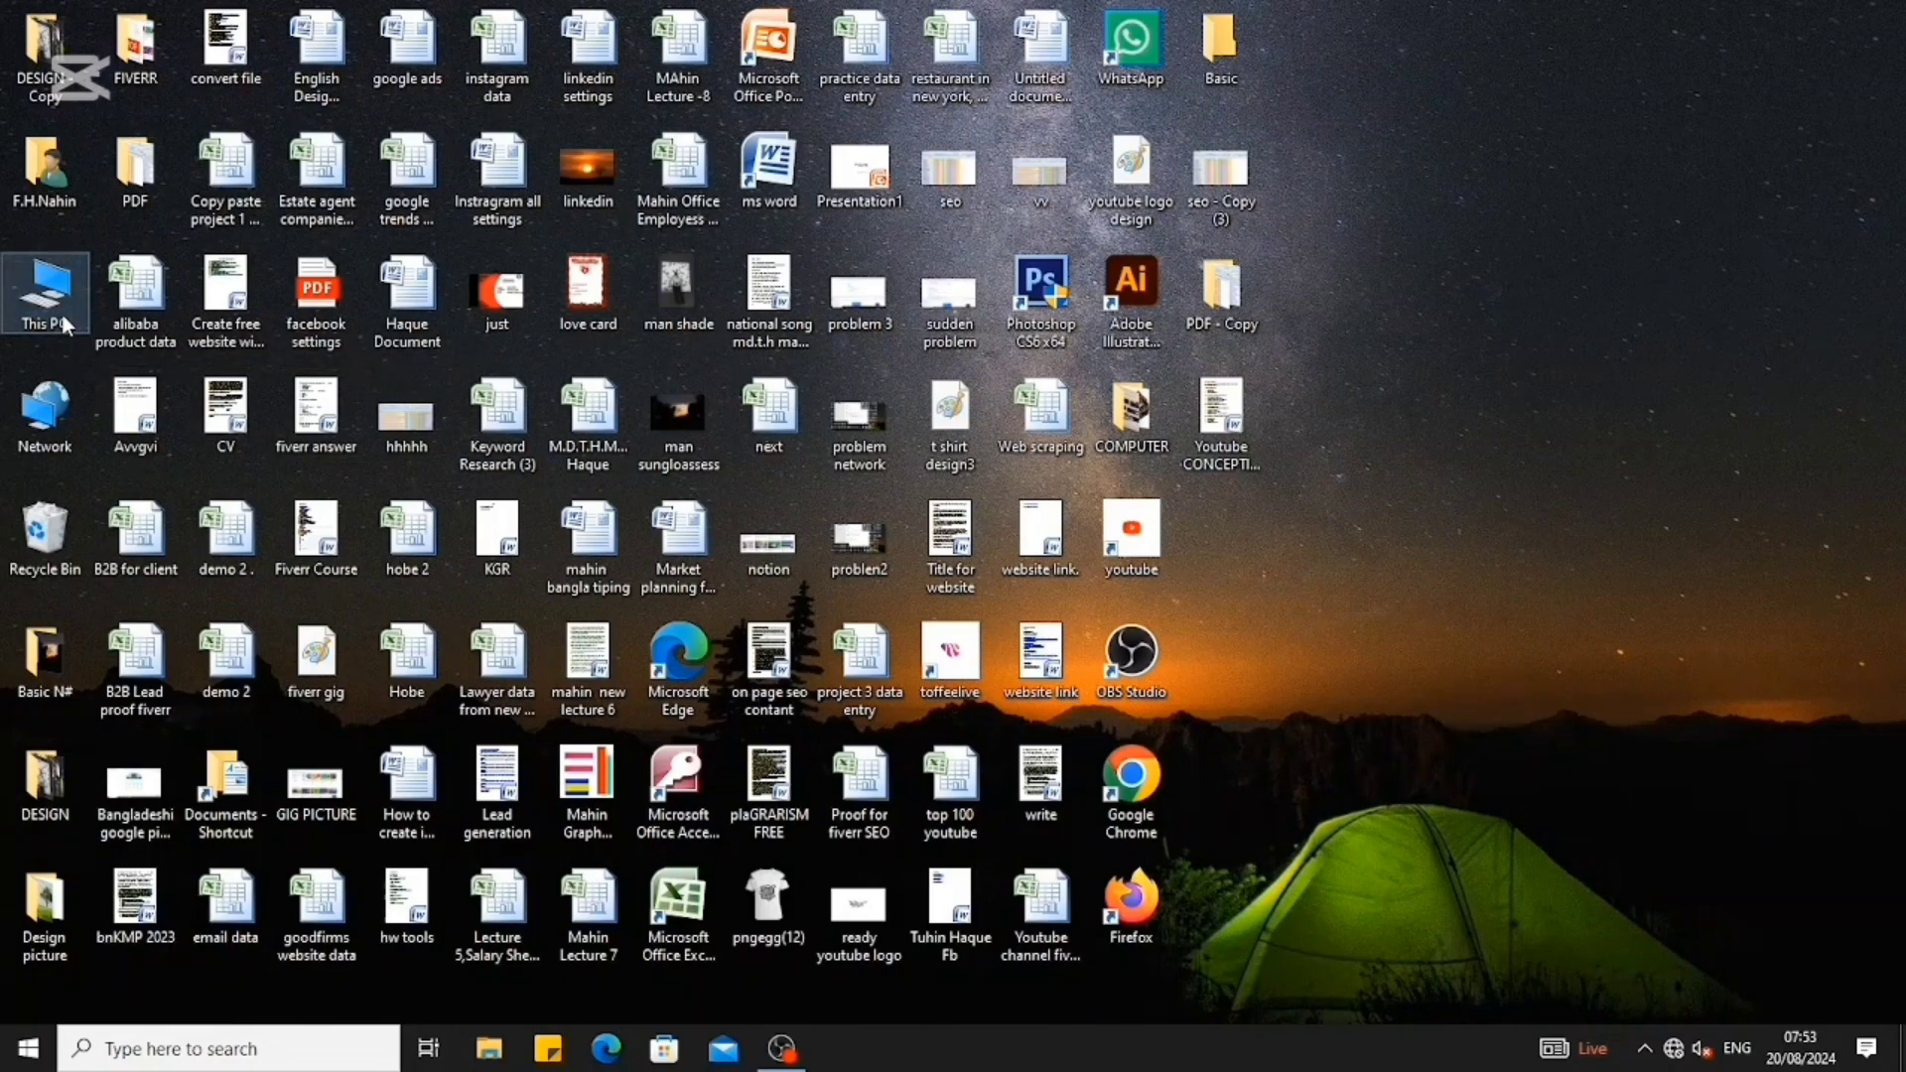
- Open This PC, look inside the 3D Objects folder, and return to the This PC overview
double_click(62, 316)
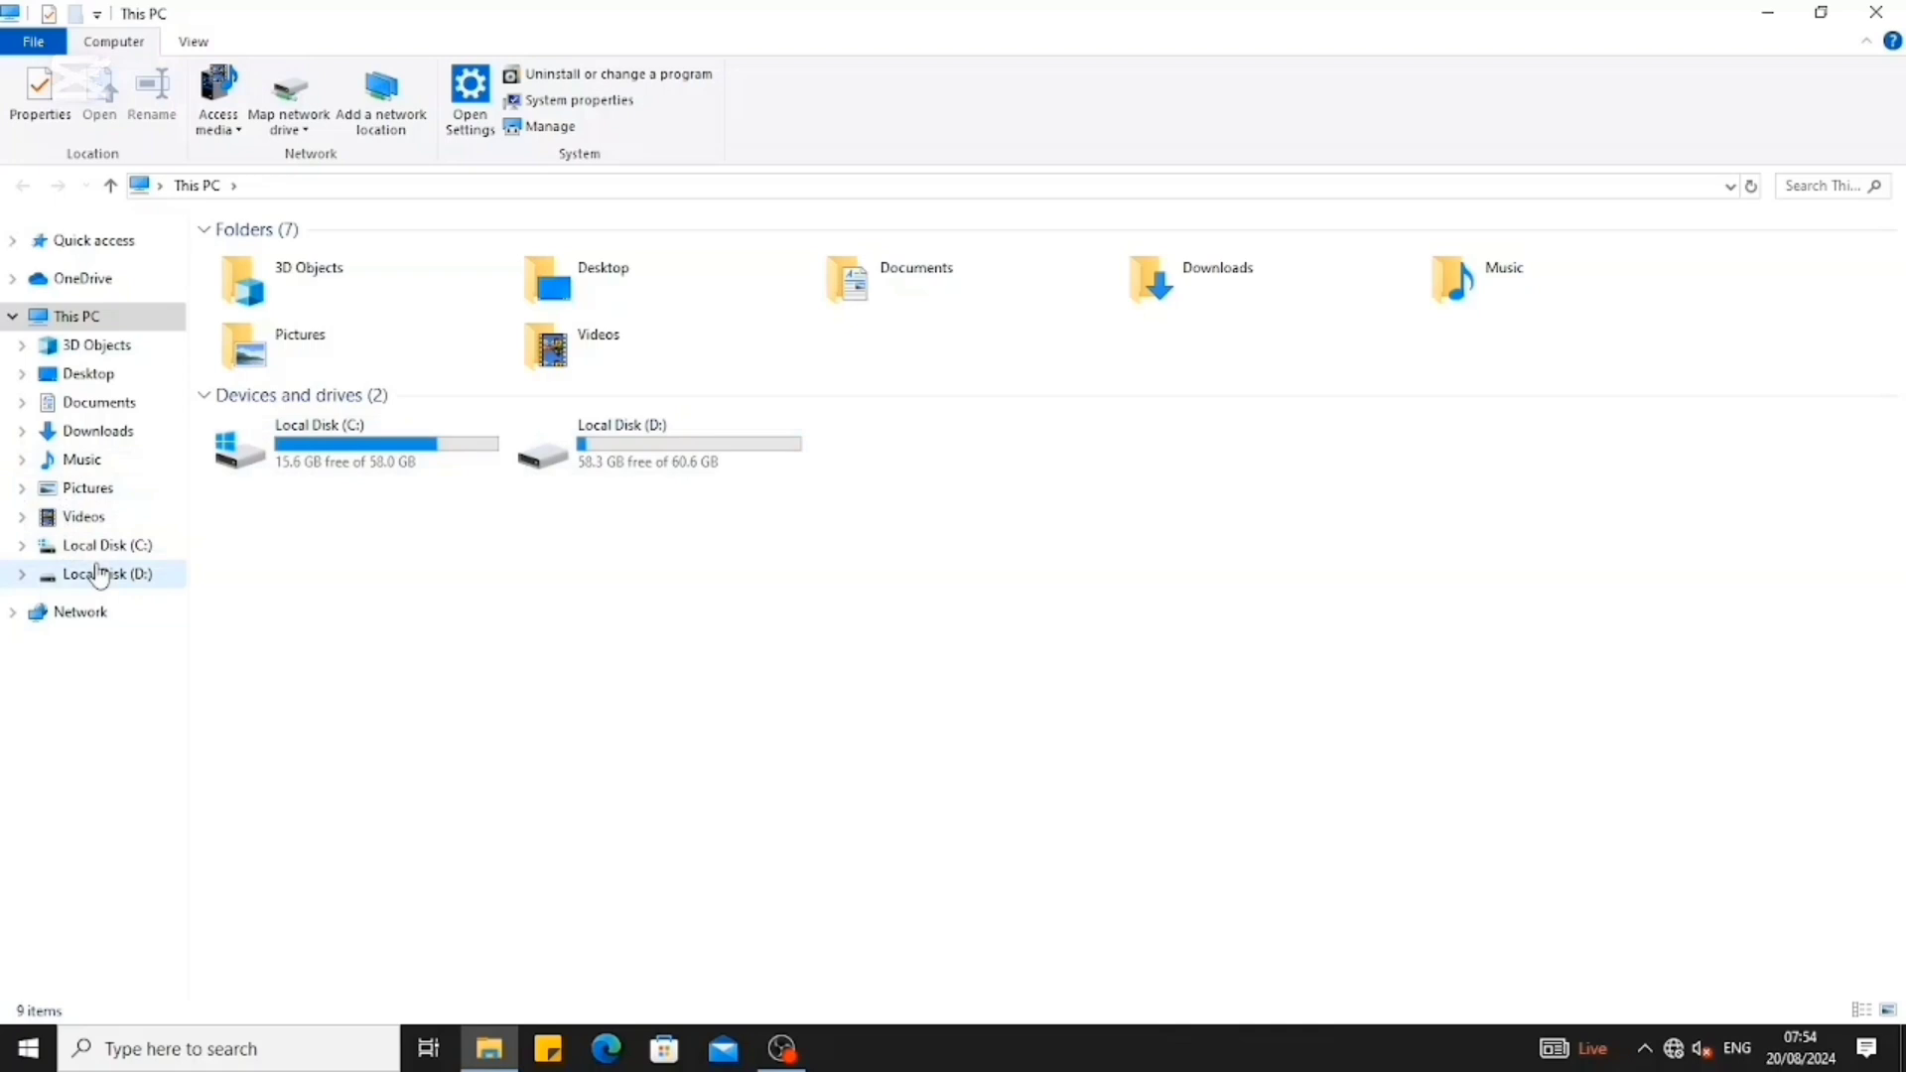
click(320, 290)
double_click(320, 290)
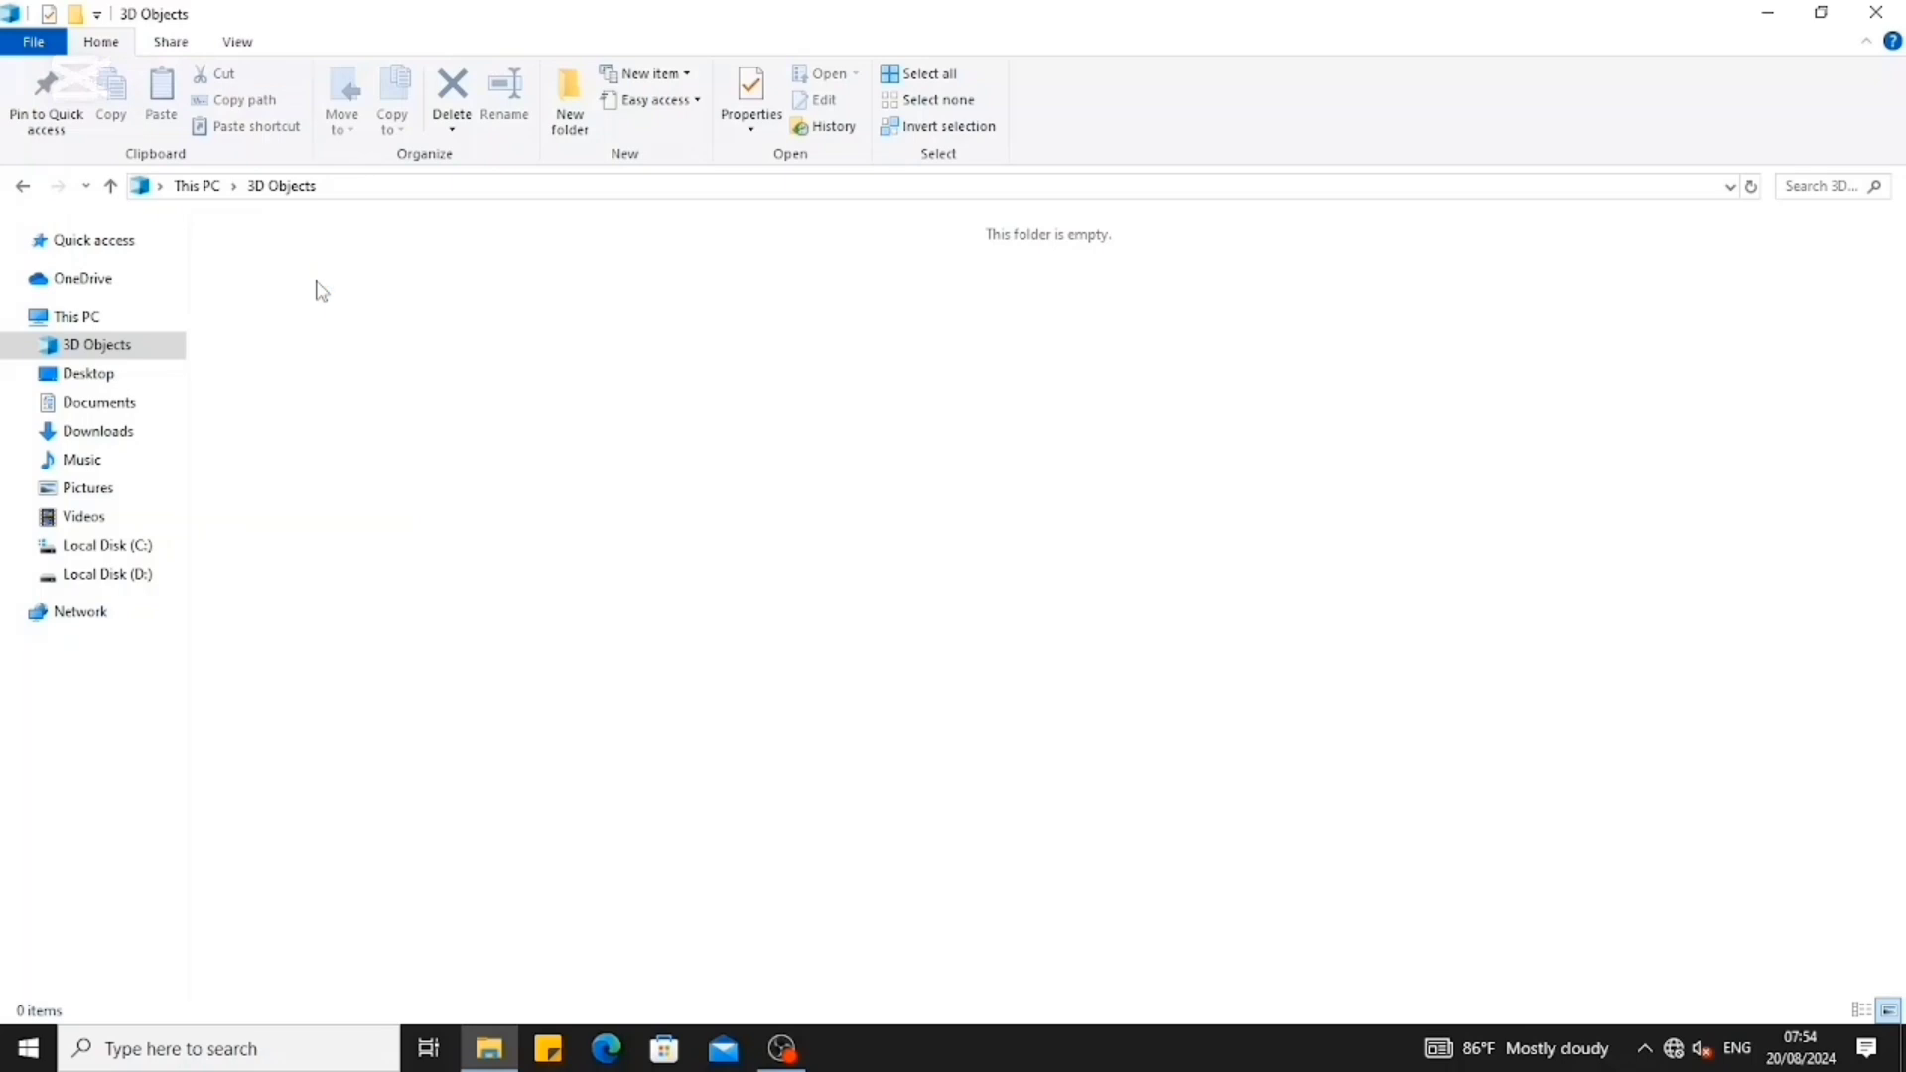
key(alt+Left)
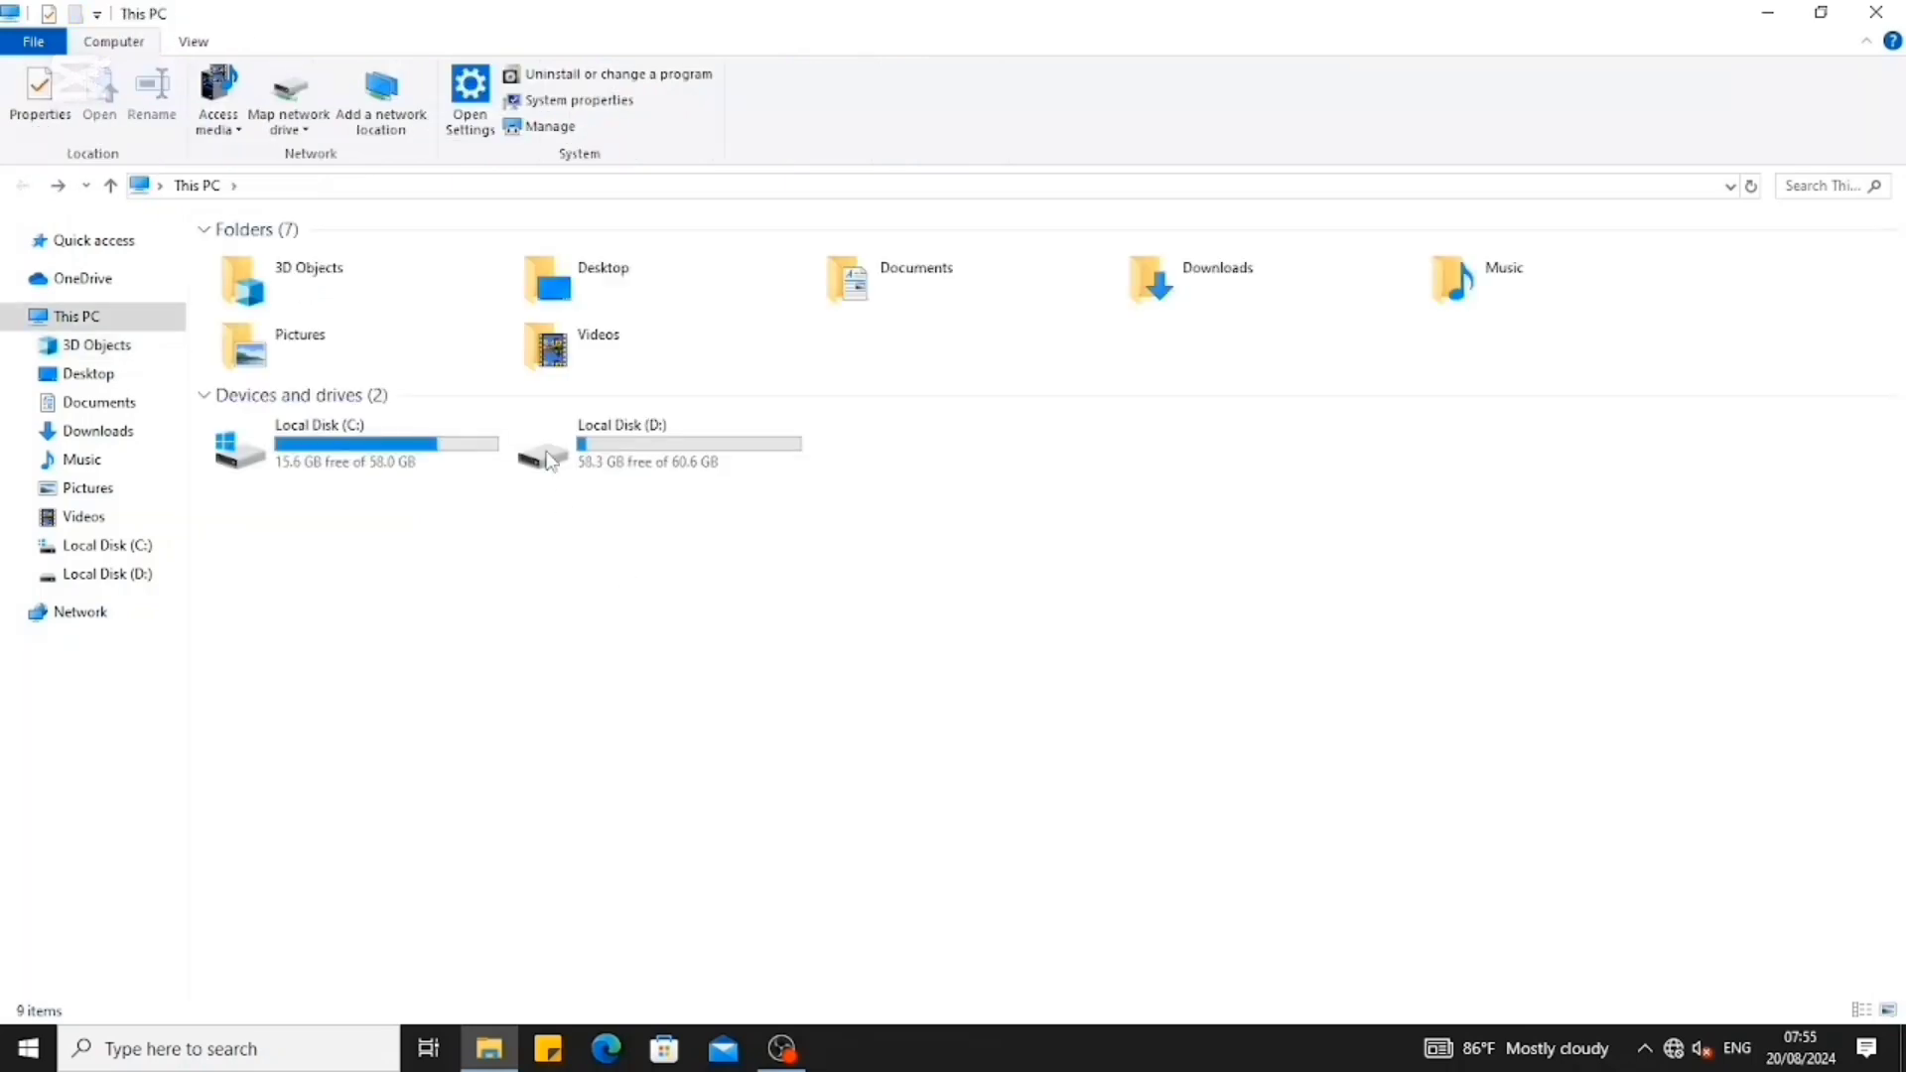
- Open the Desktop folder from This PC, look through its file list, and return to This PC
double_click(581, 295)
click(576, 284)
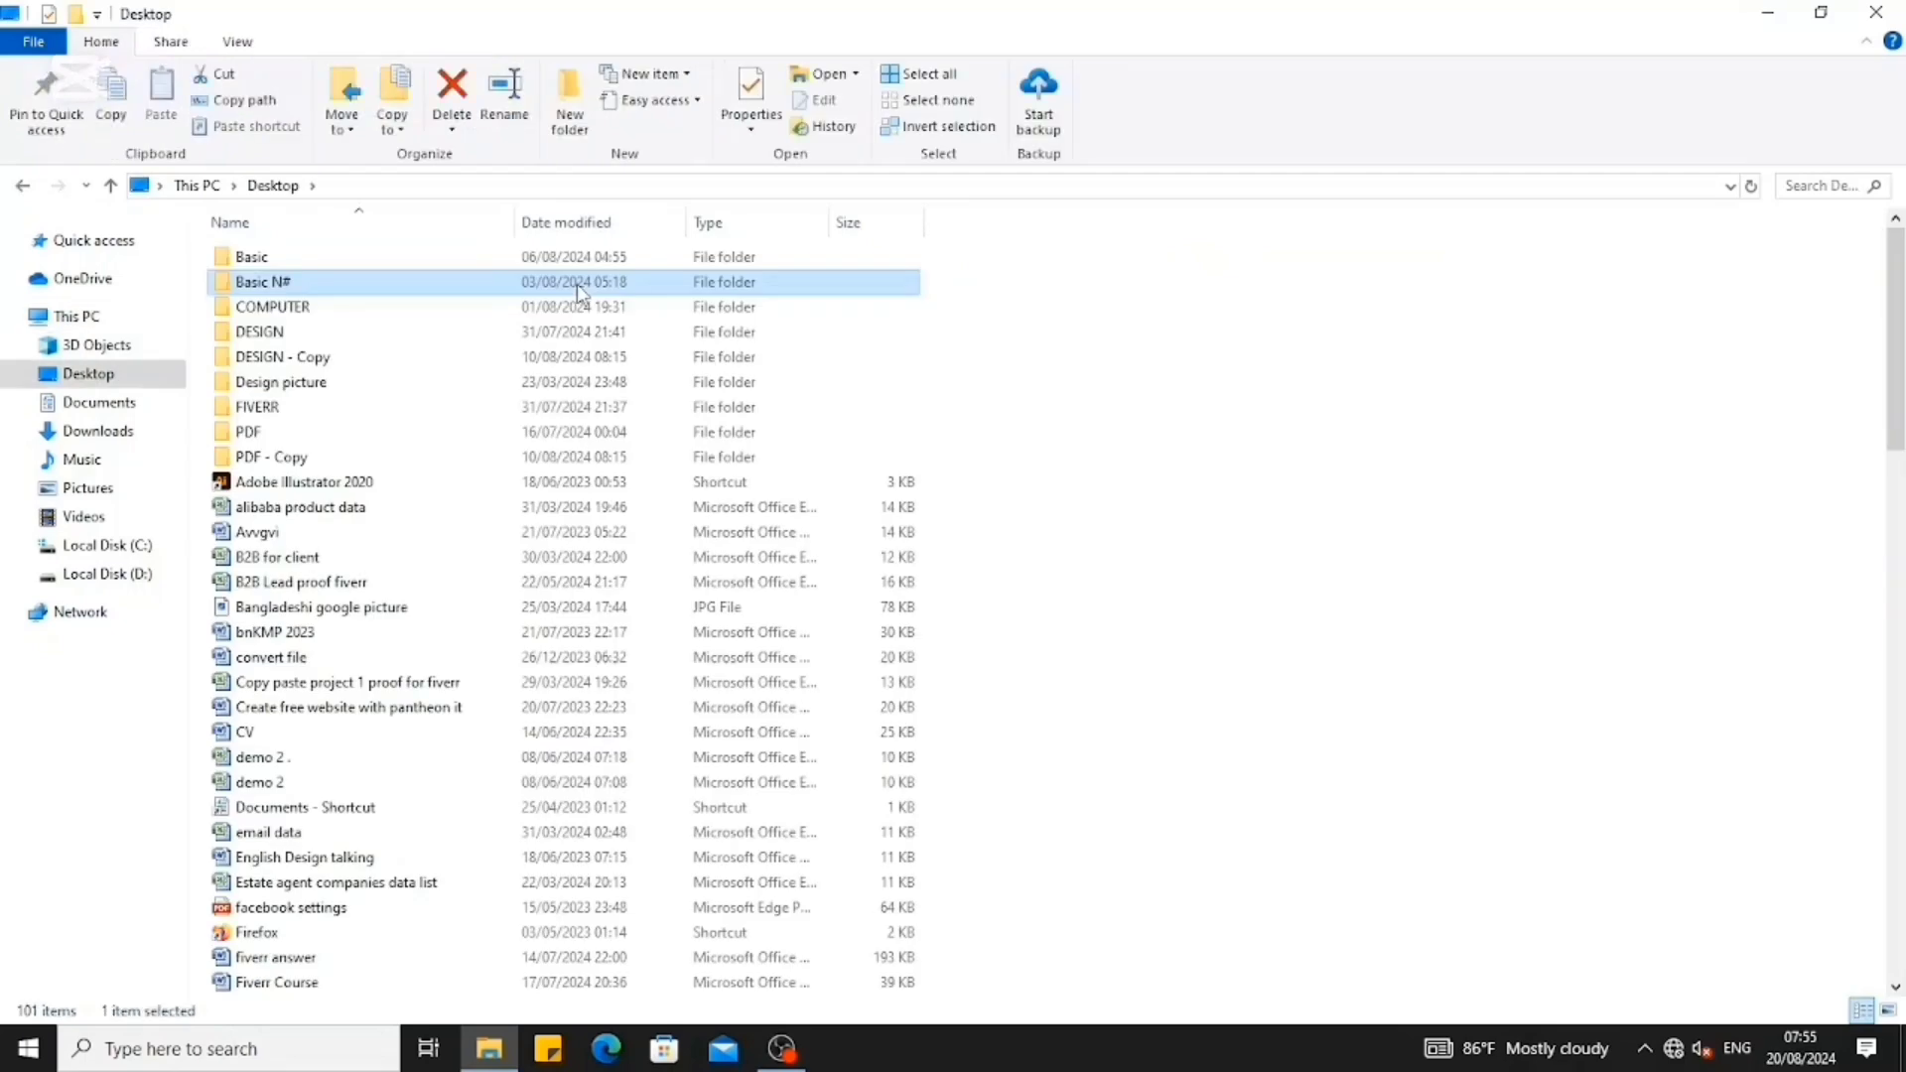
scroll(1796, 347, down, 20)
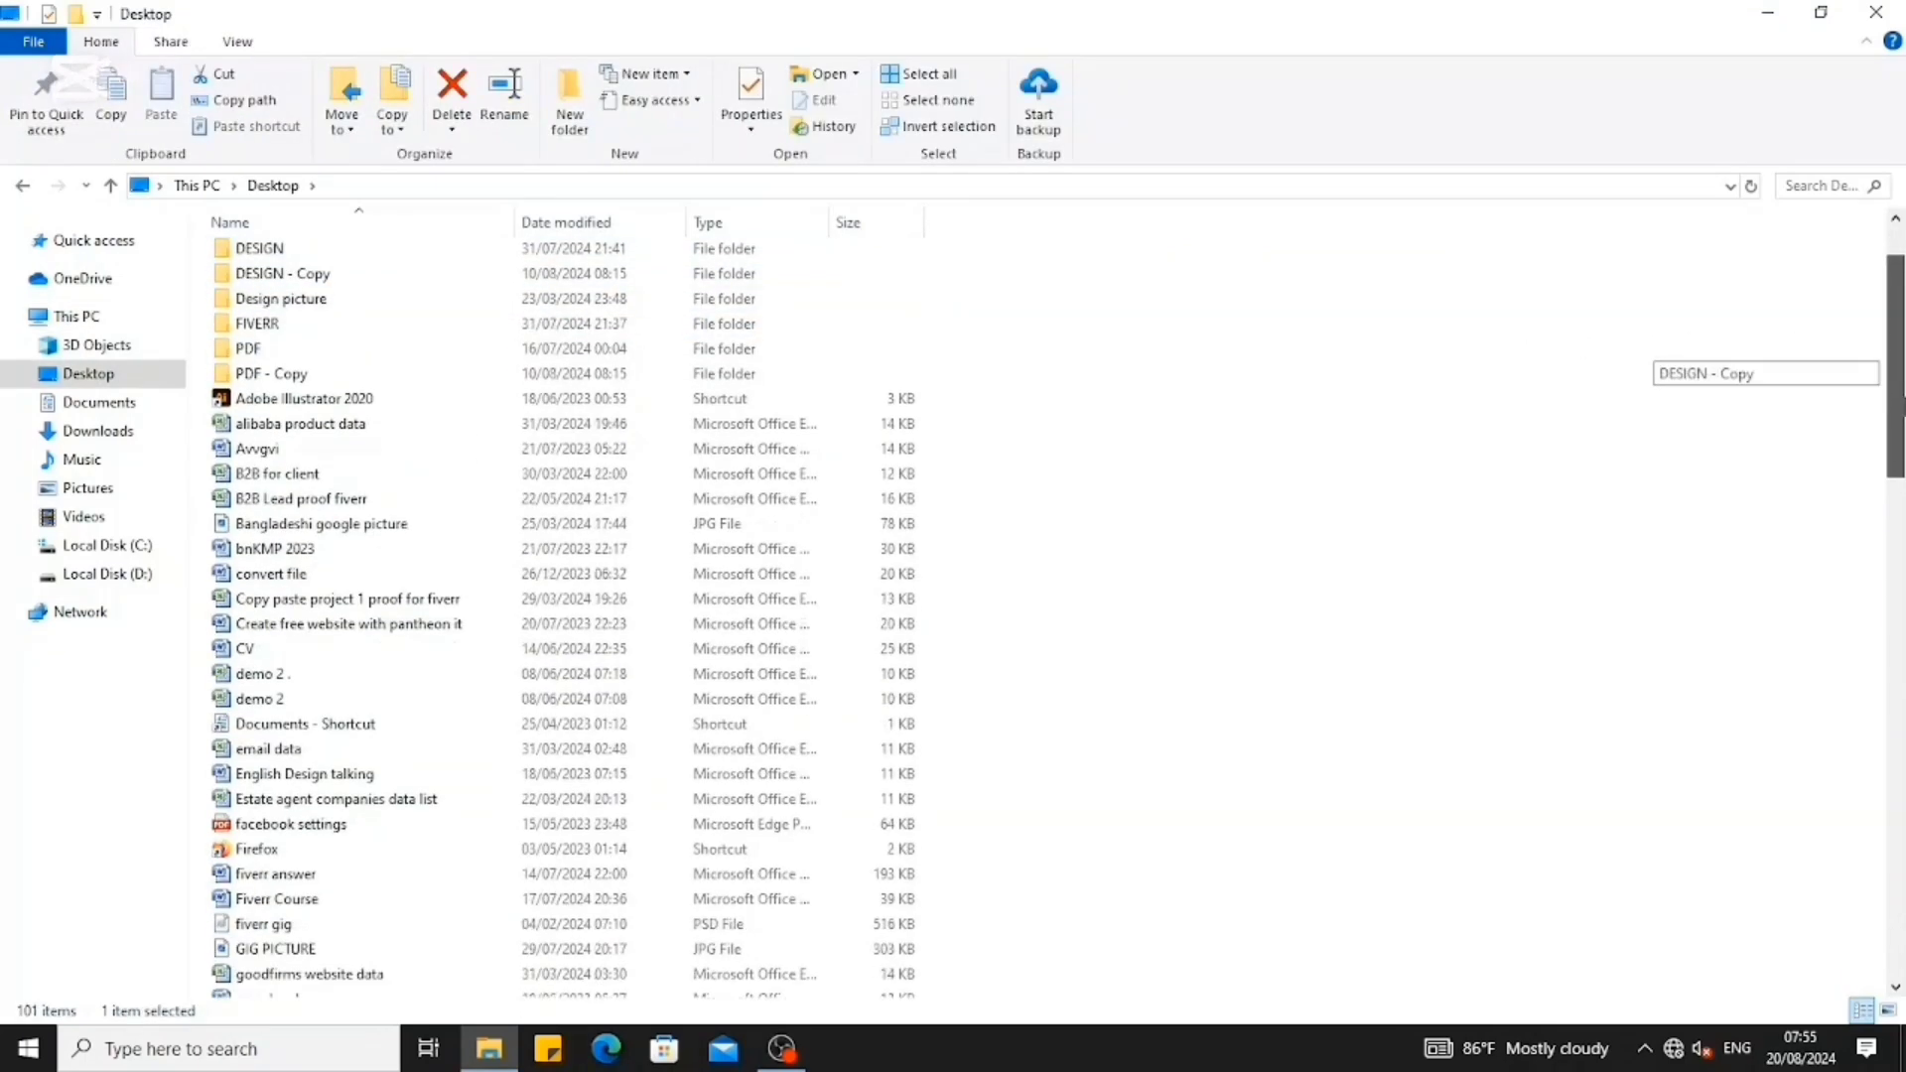
drag(1896, 893, 1901, 725)
scroll(1606, 366, up, 15)
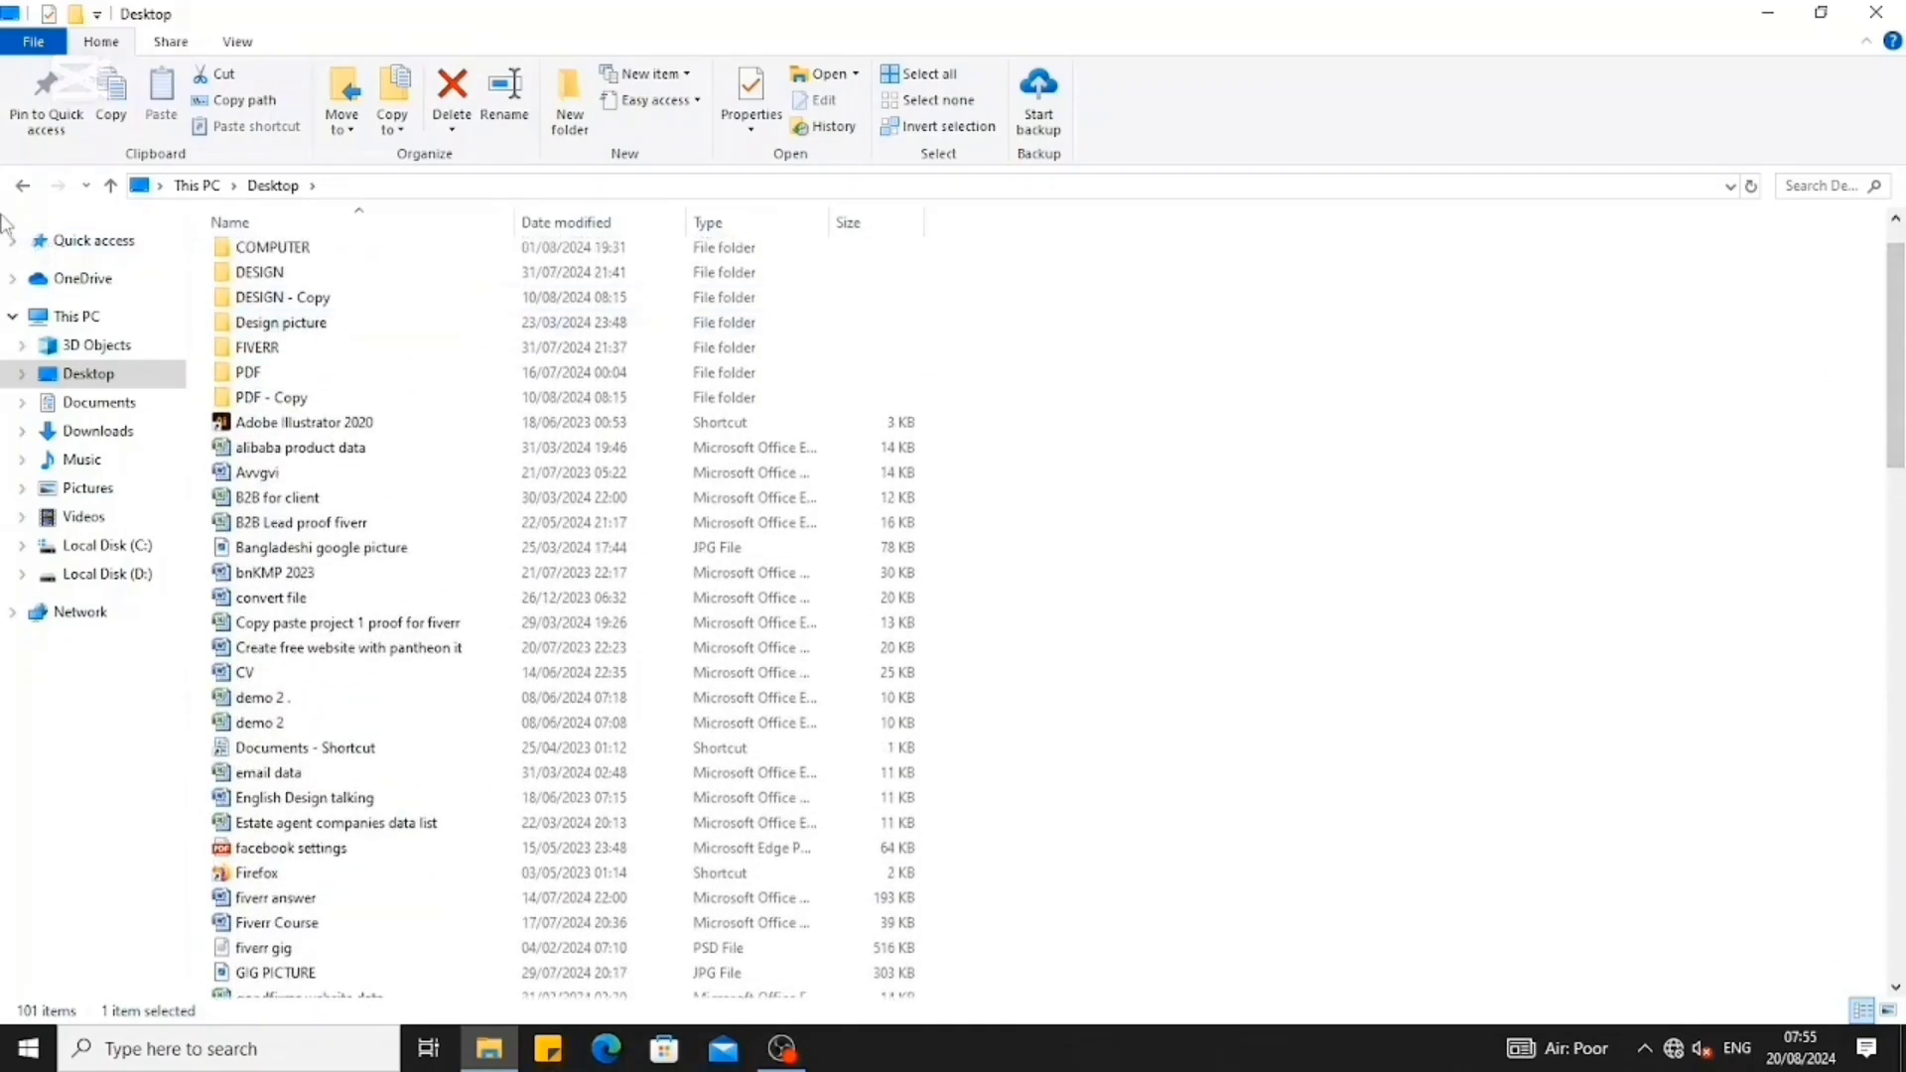
click(21, 186)
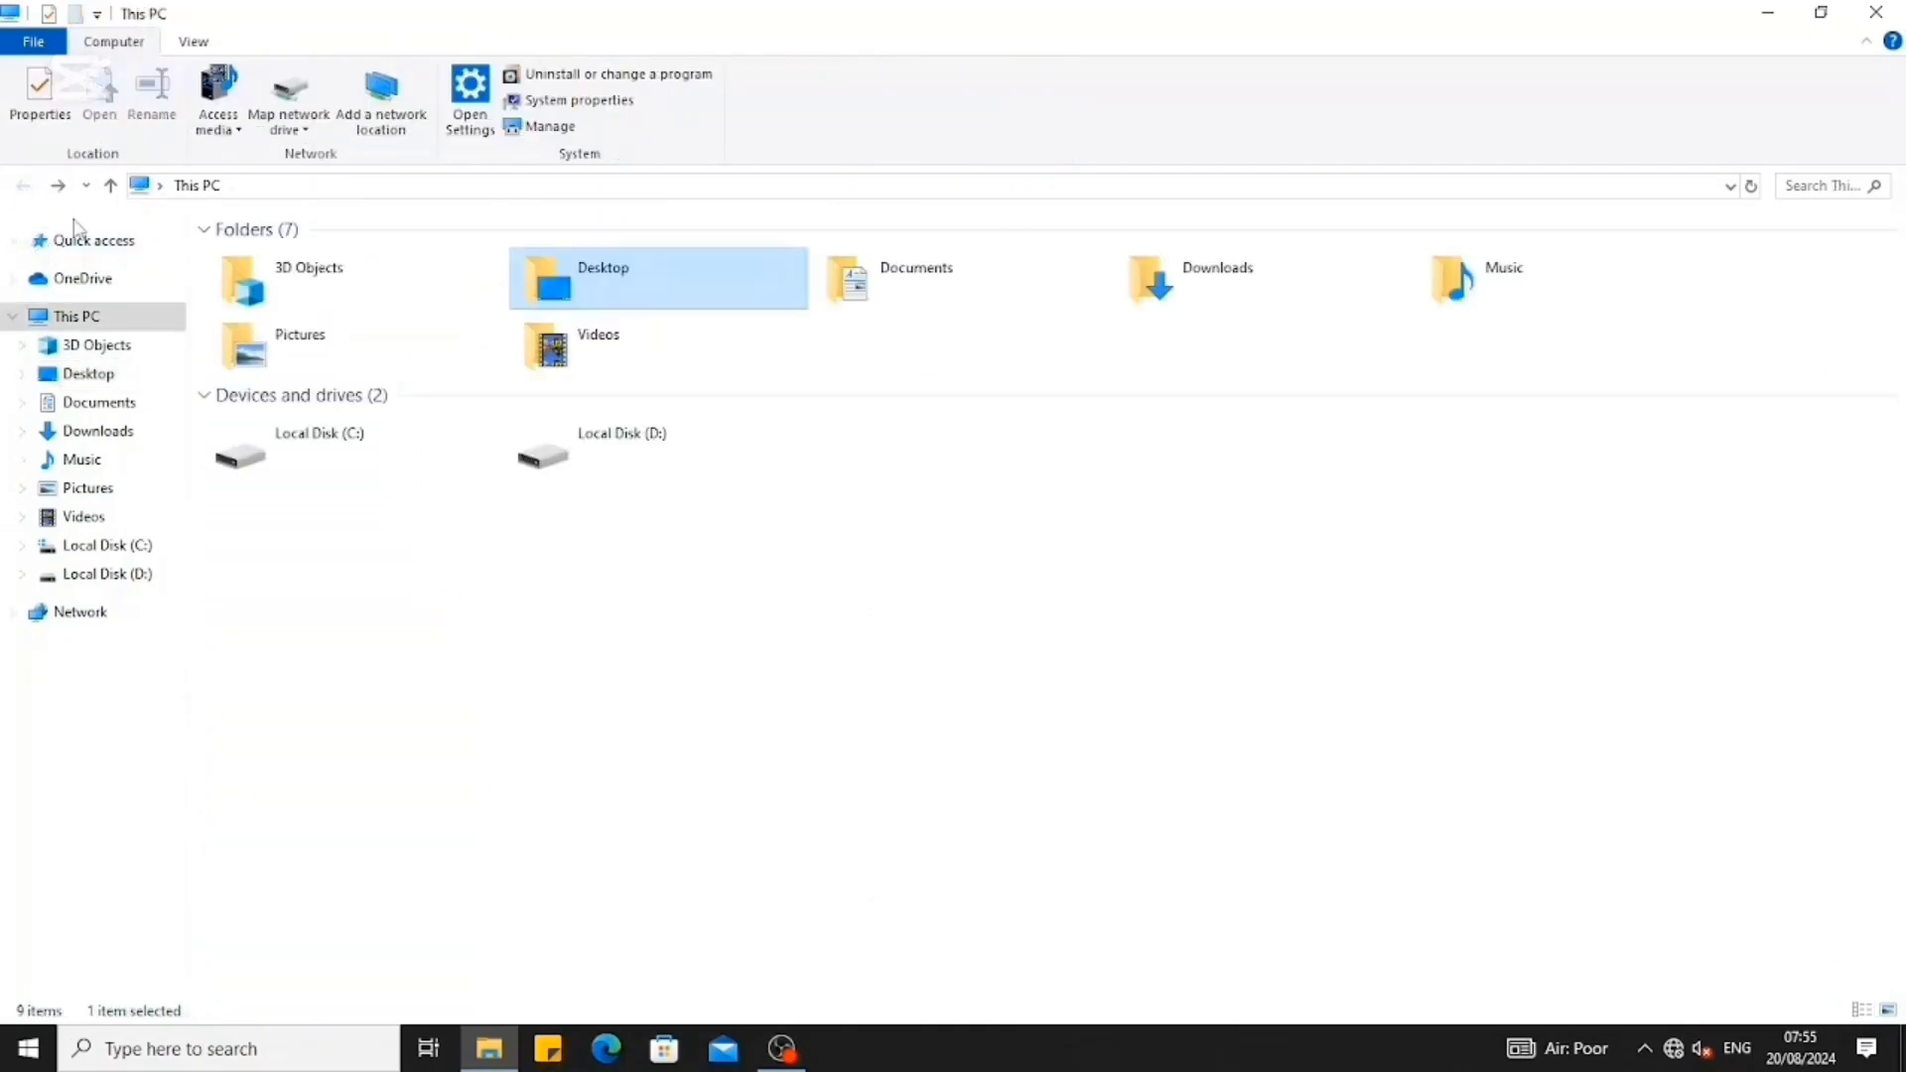
- View the contents of the Documents folder and the Downloads folder, returning to This PC after each
double_click(898, 283)
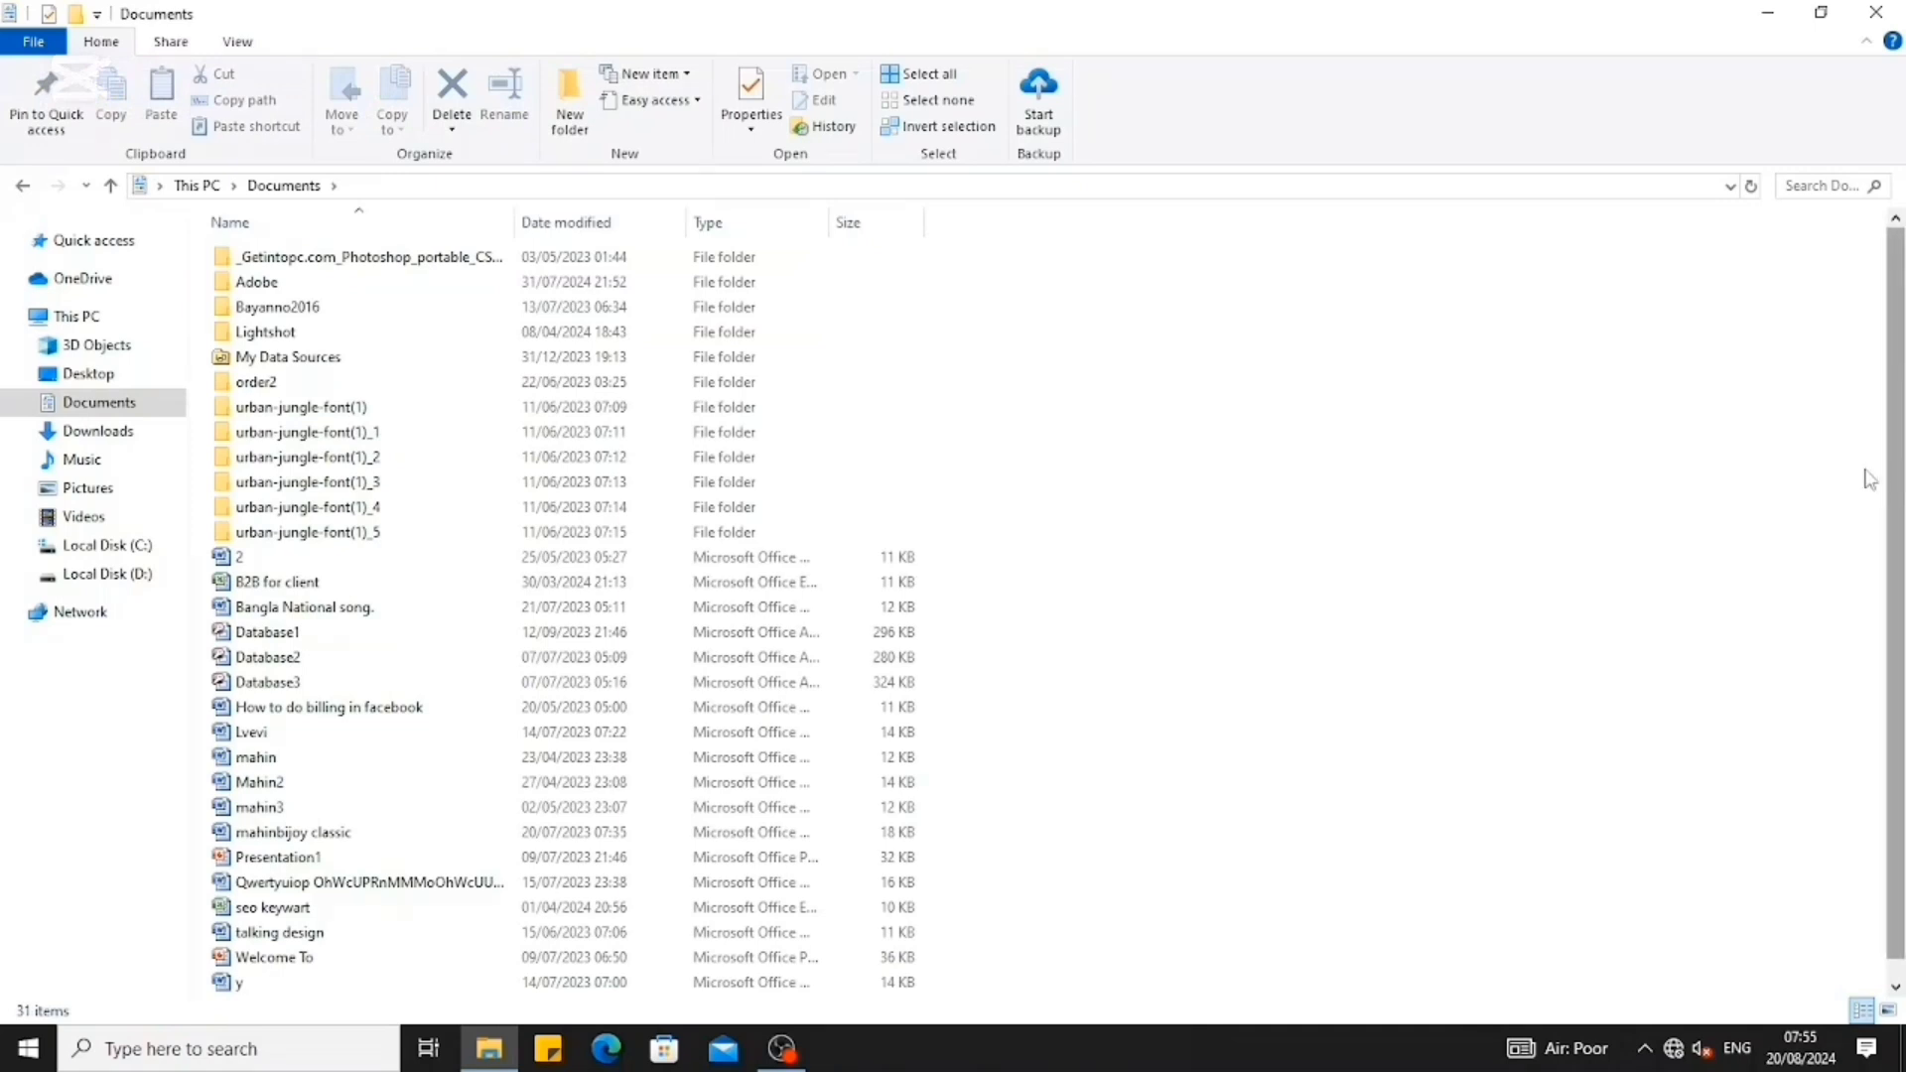
click(26, 189)
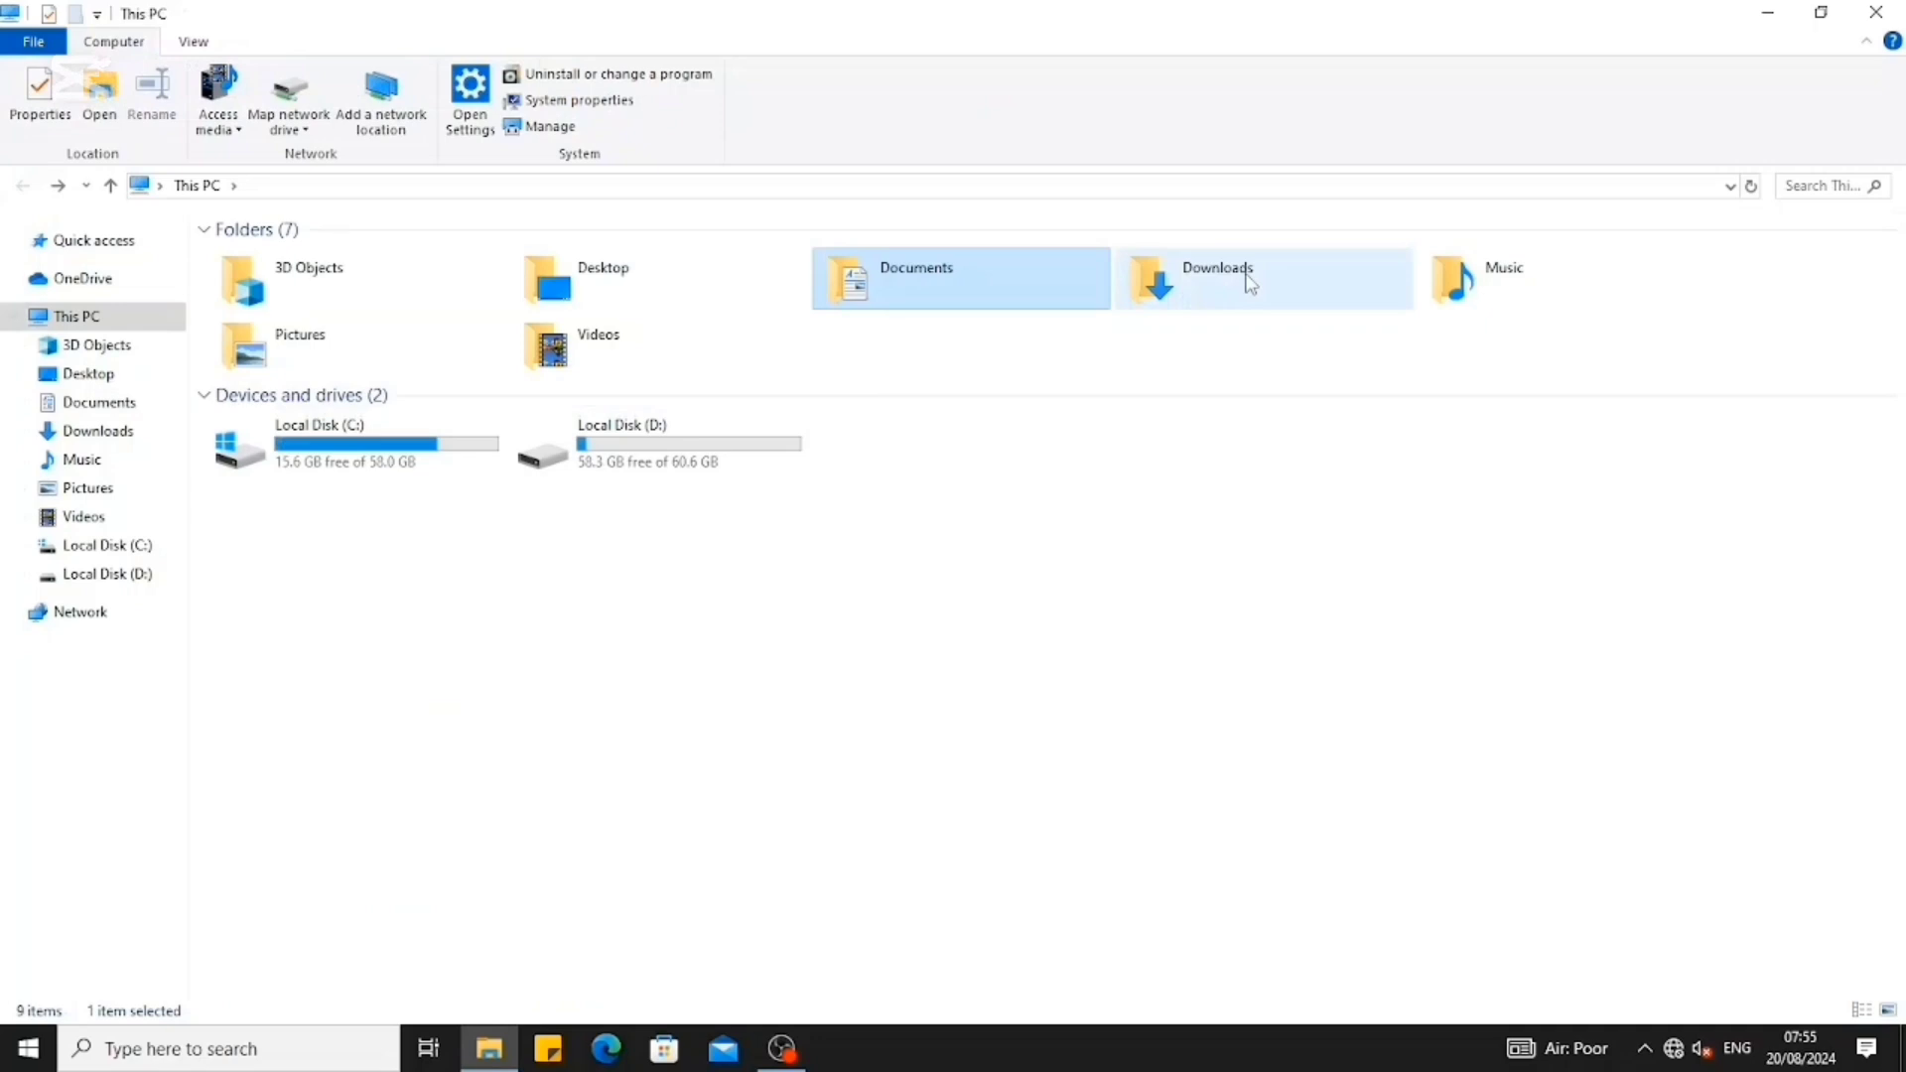
double_click(1251, 285)
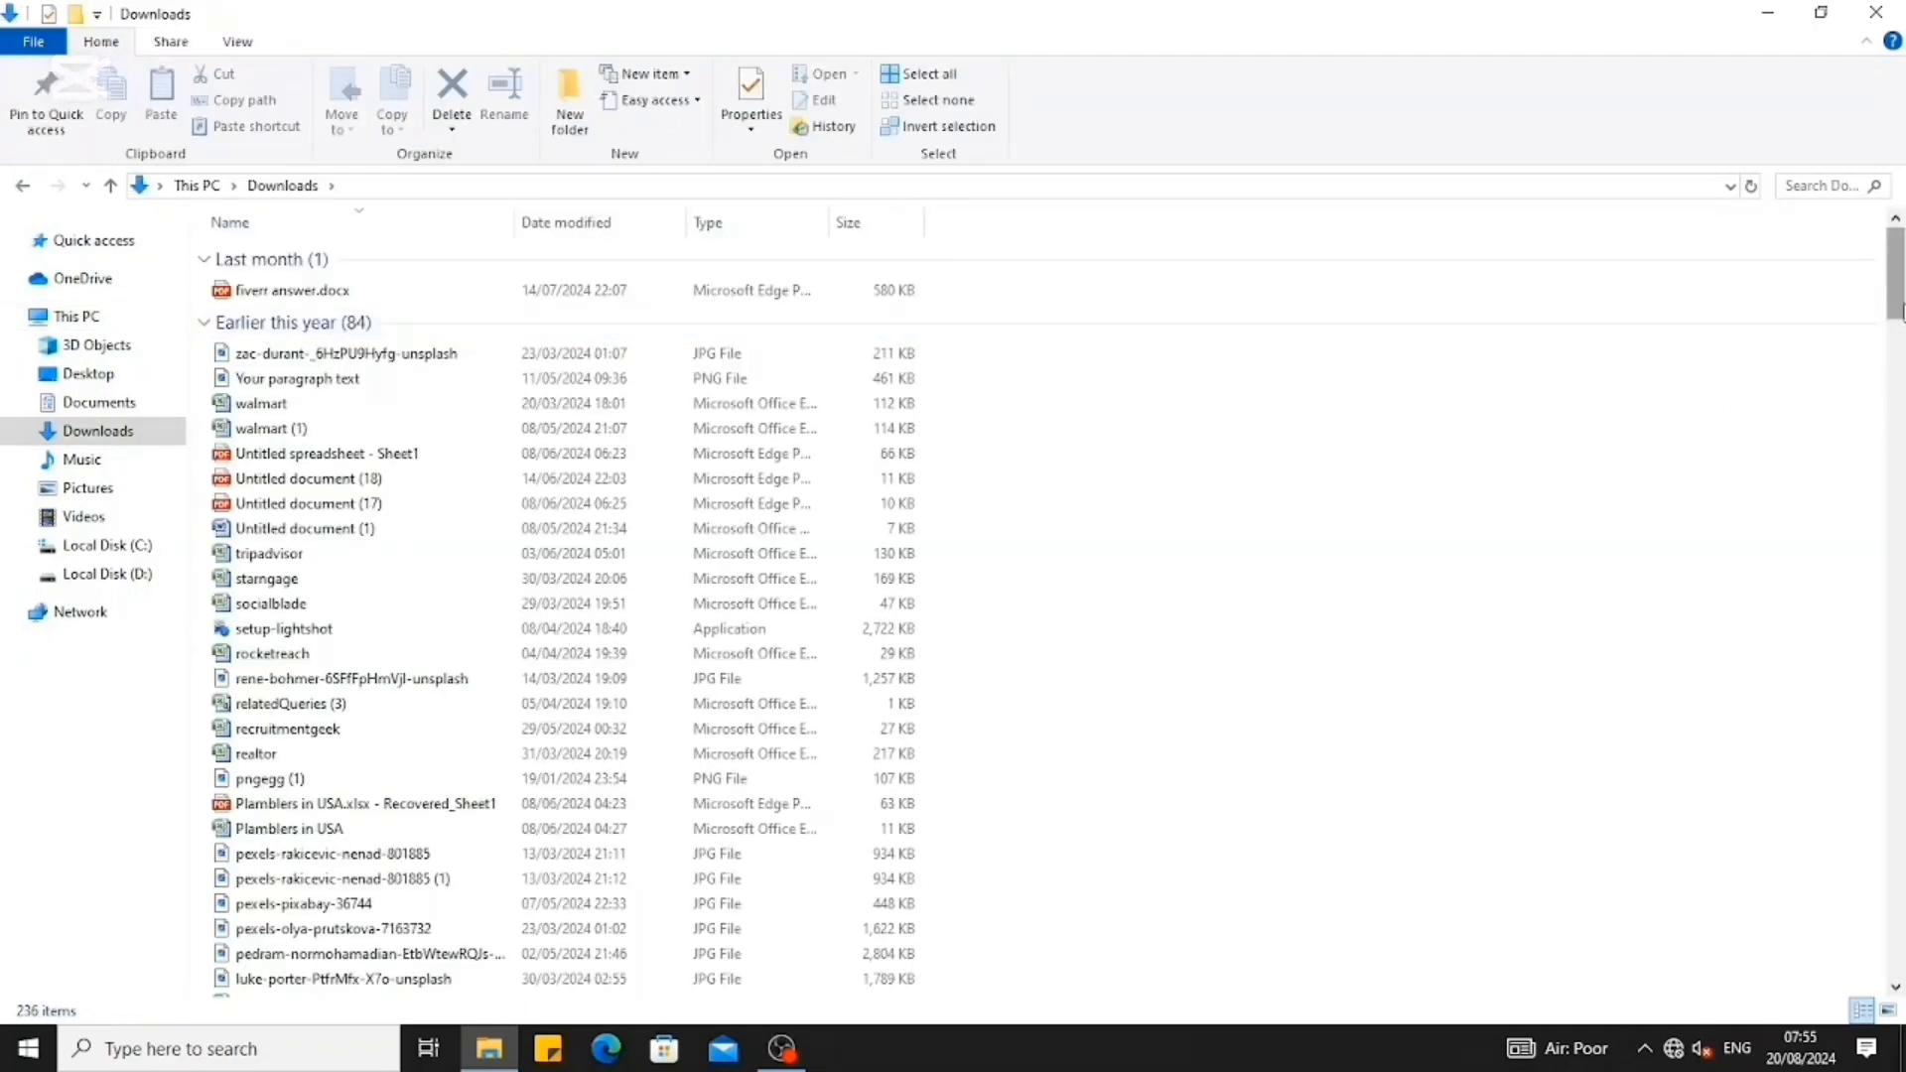
drag(1898, 311, 1872, 238)
click(22, 186)
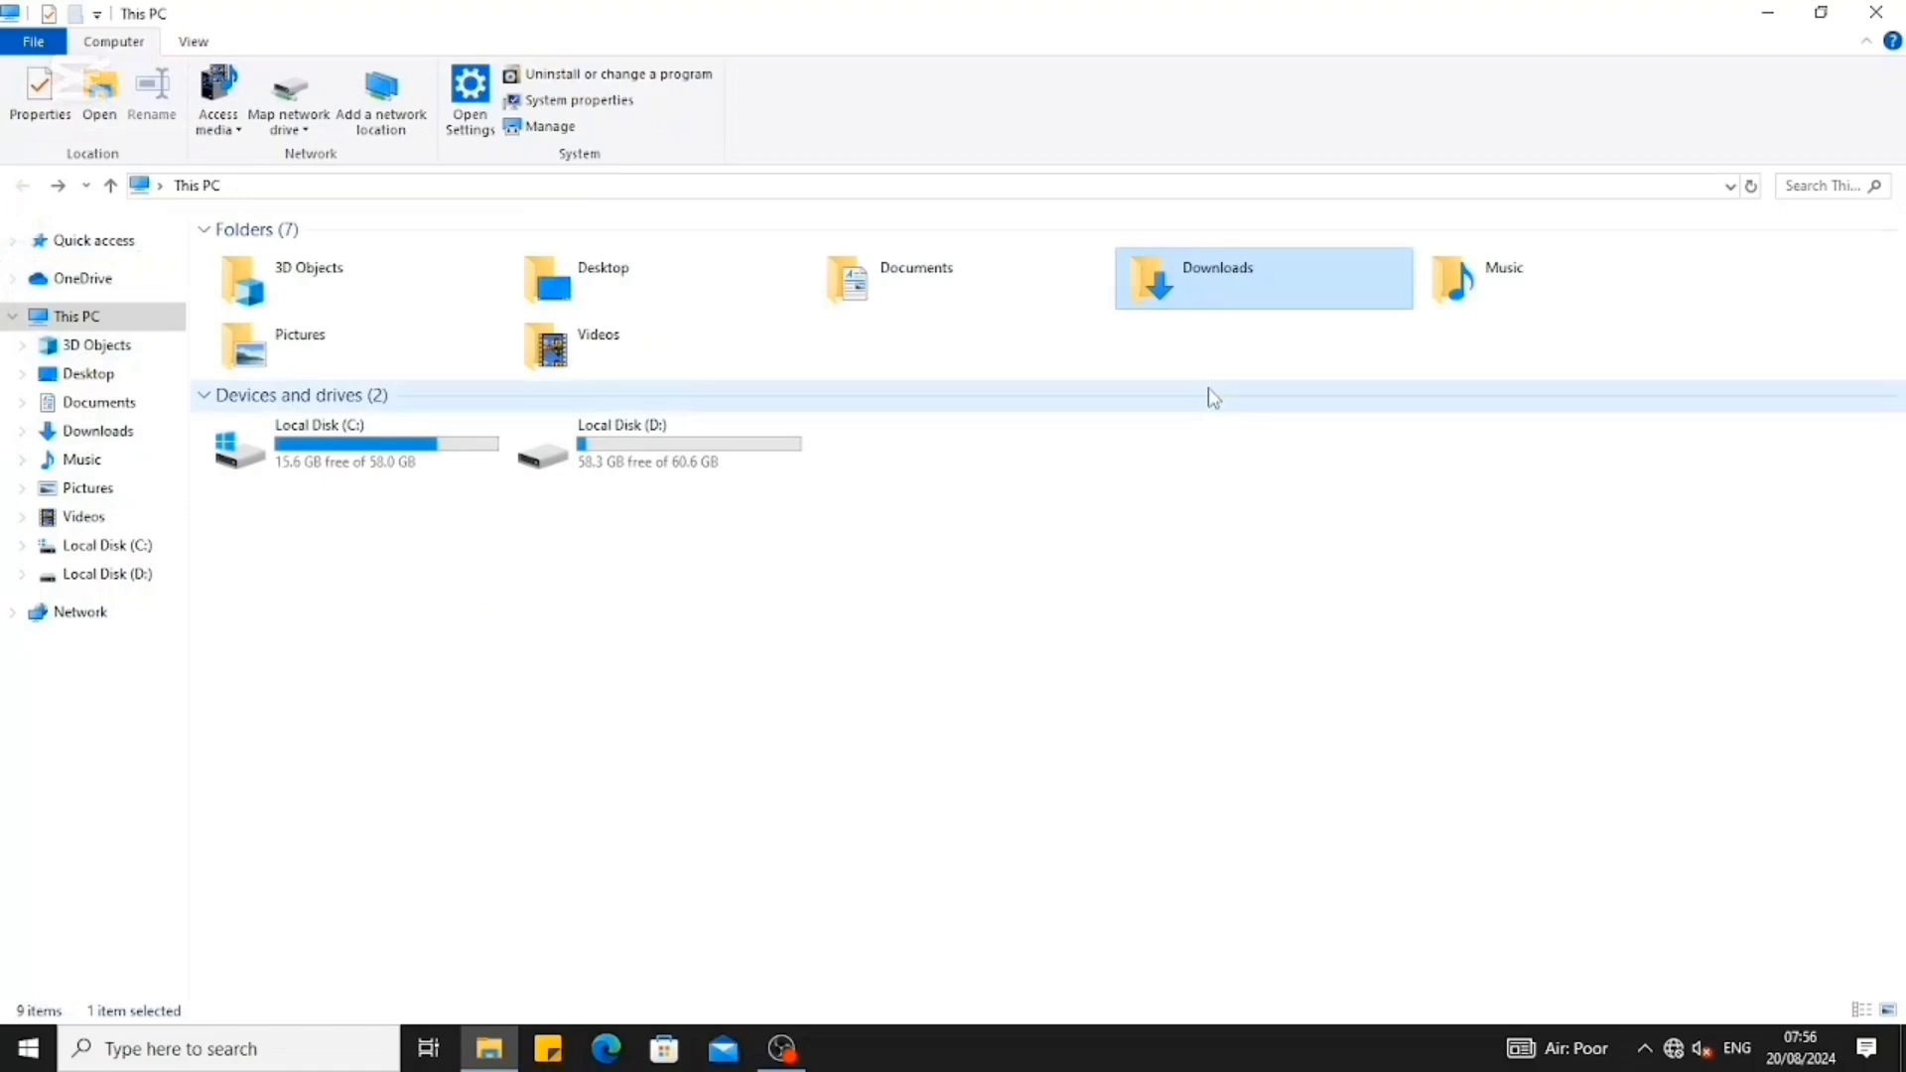
- View the contents of the Music folder and the Pictures folder, returning to This PC after each
double_click(1542, 278)
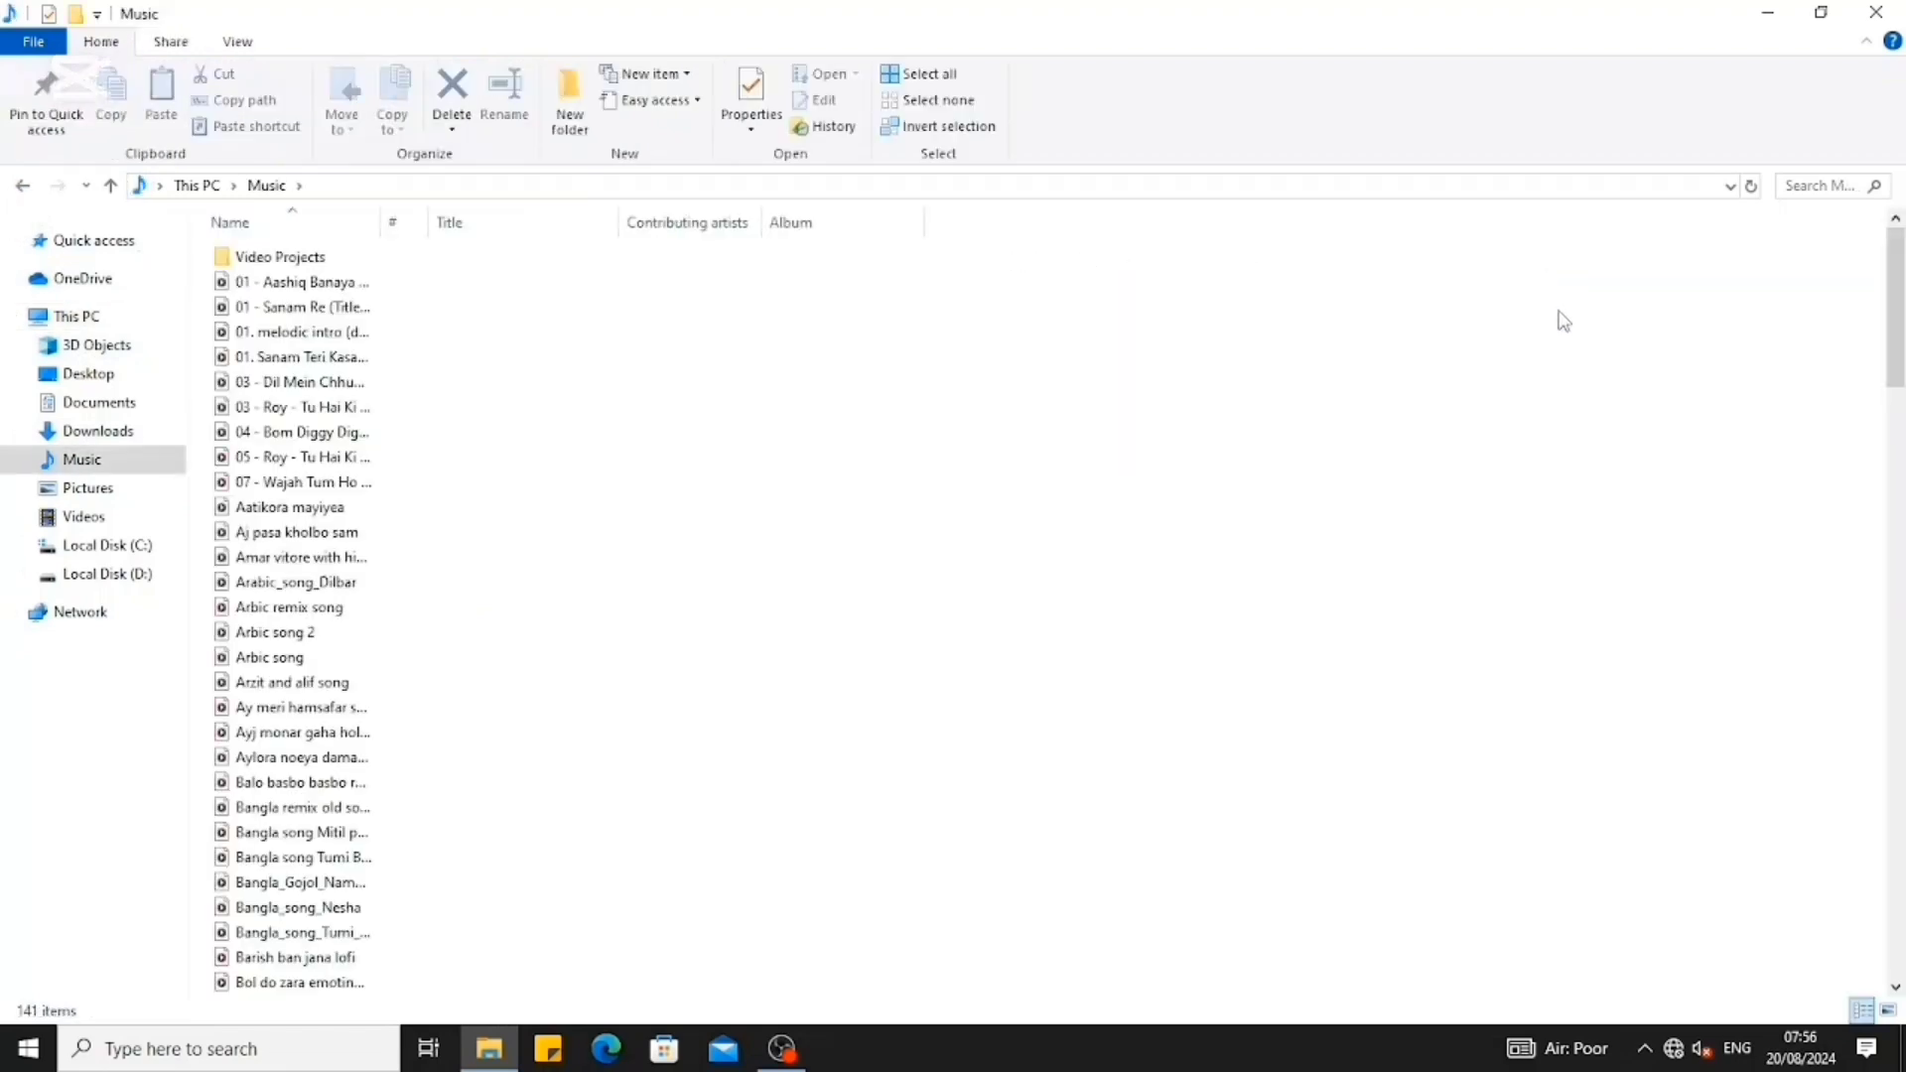
click(22, 186)
click(294, 599)
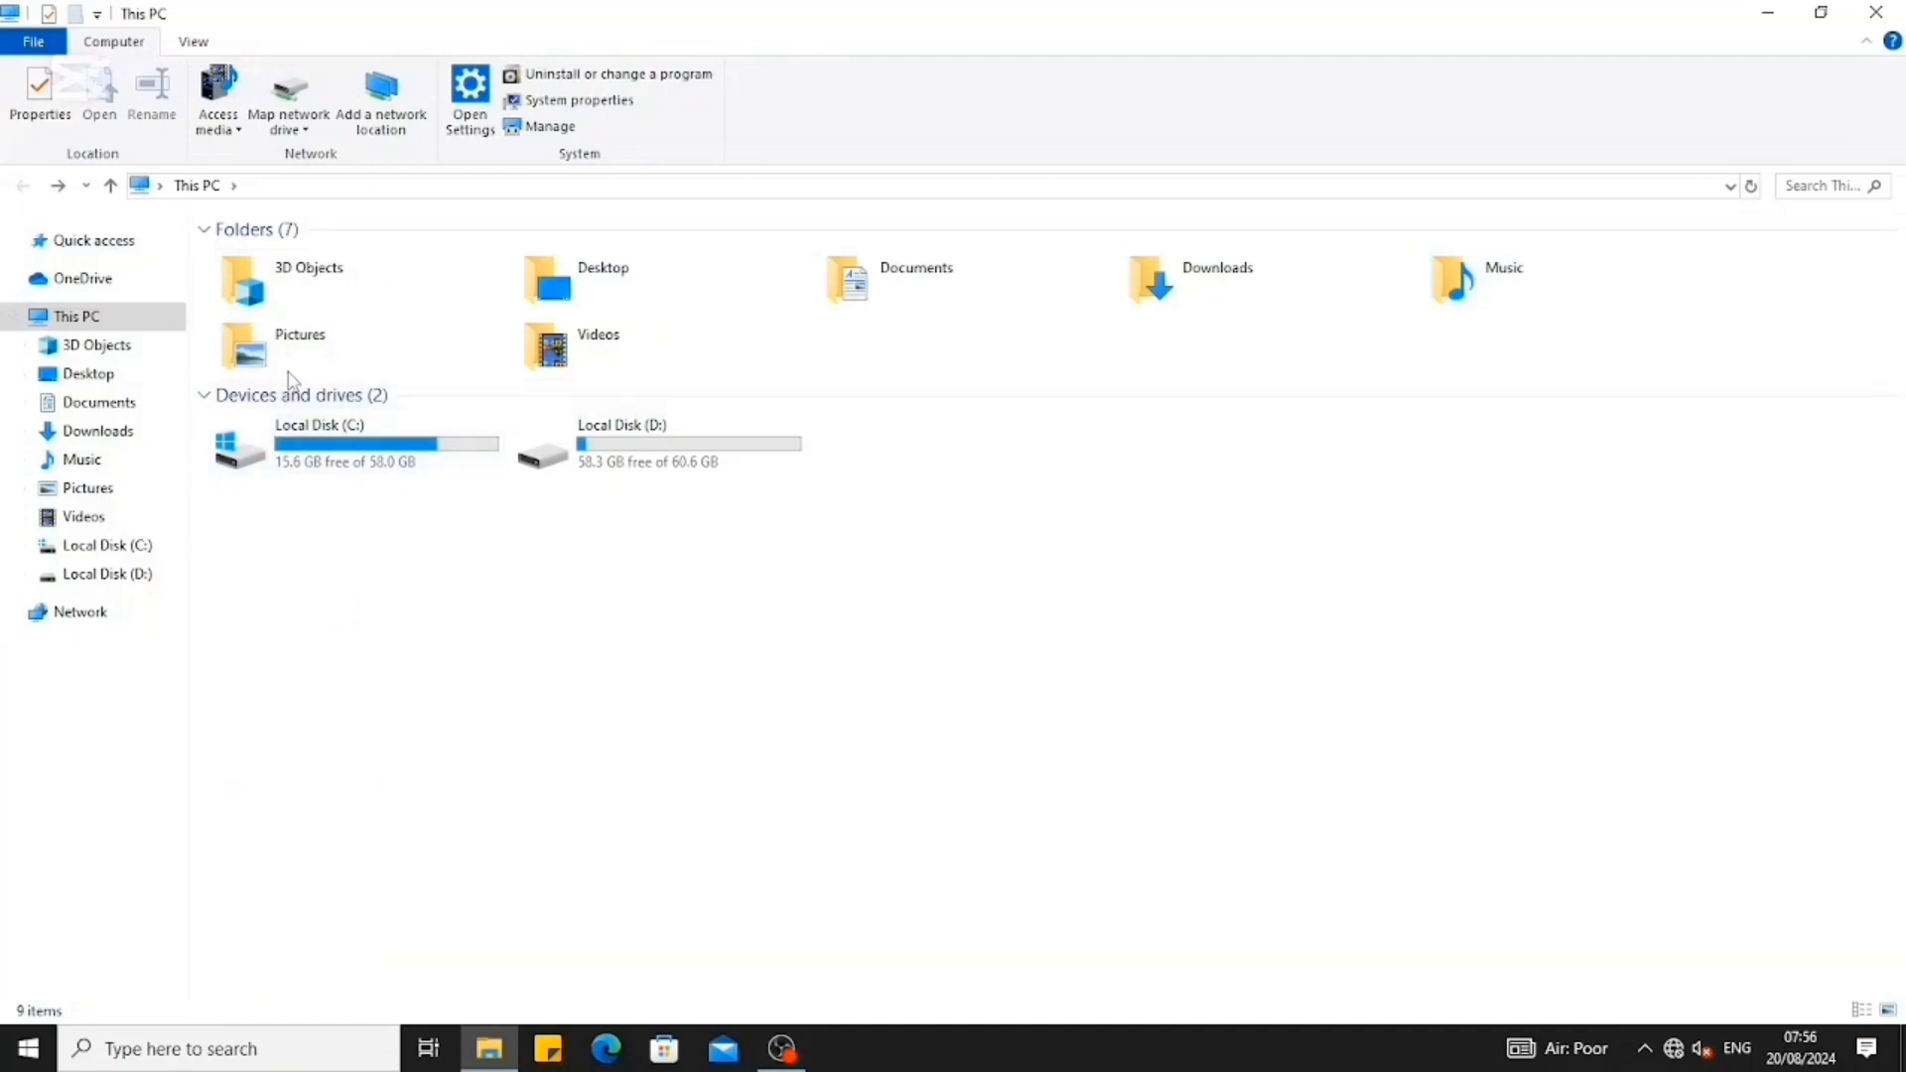
double_click(308, 354)
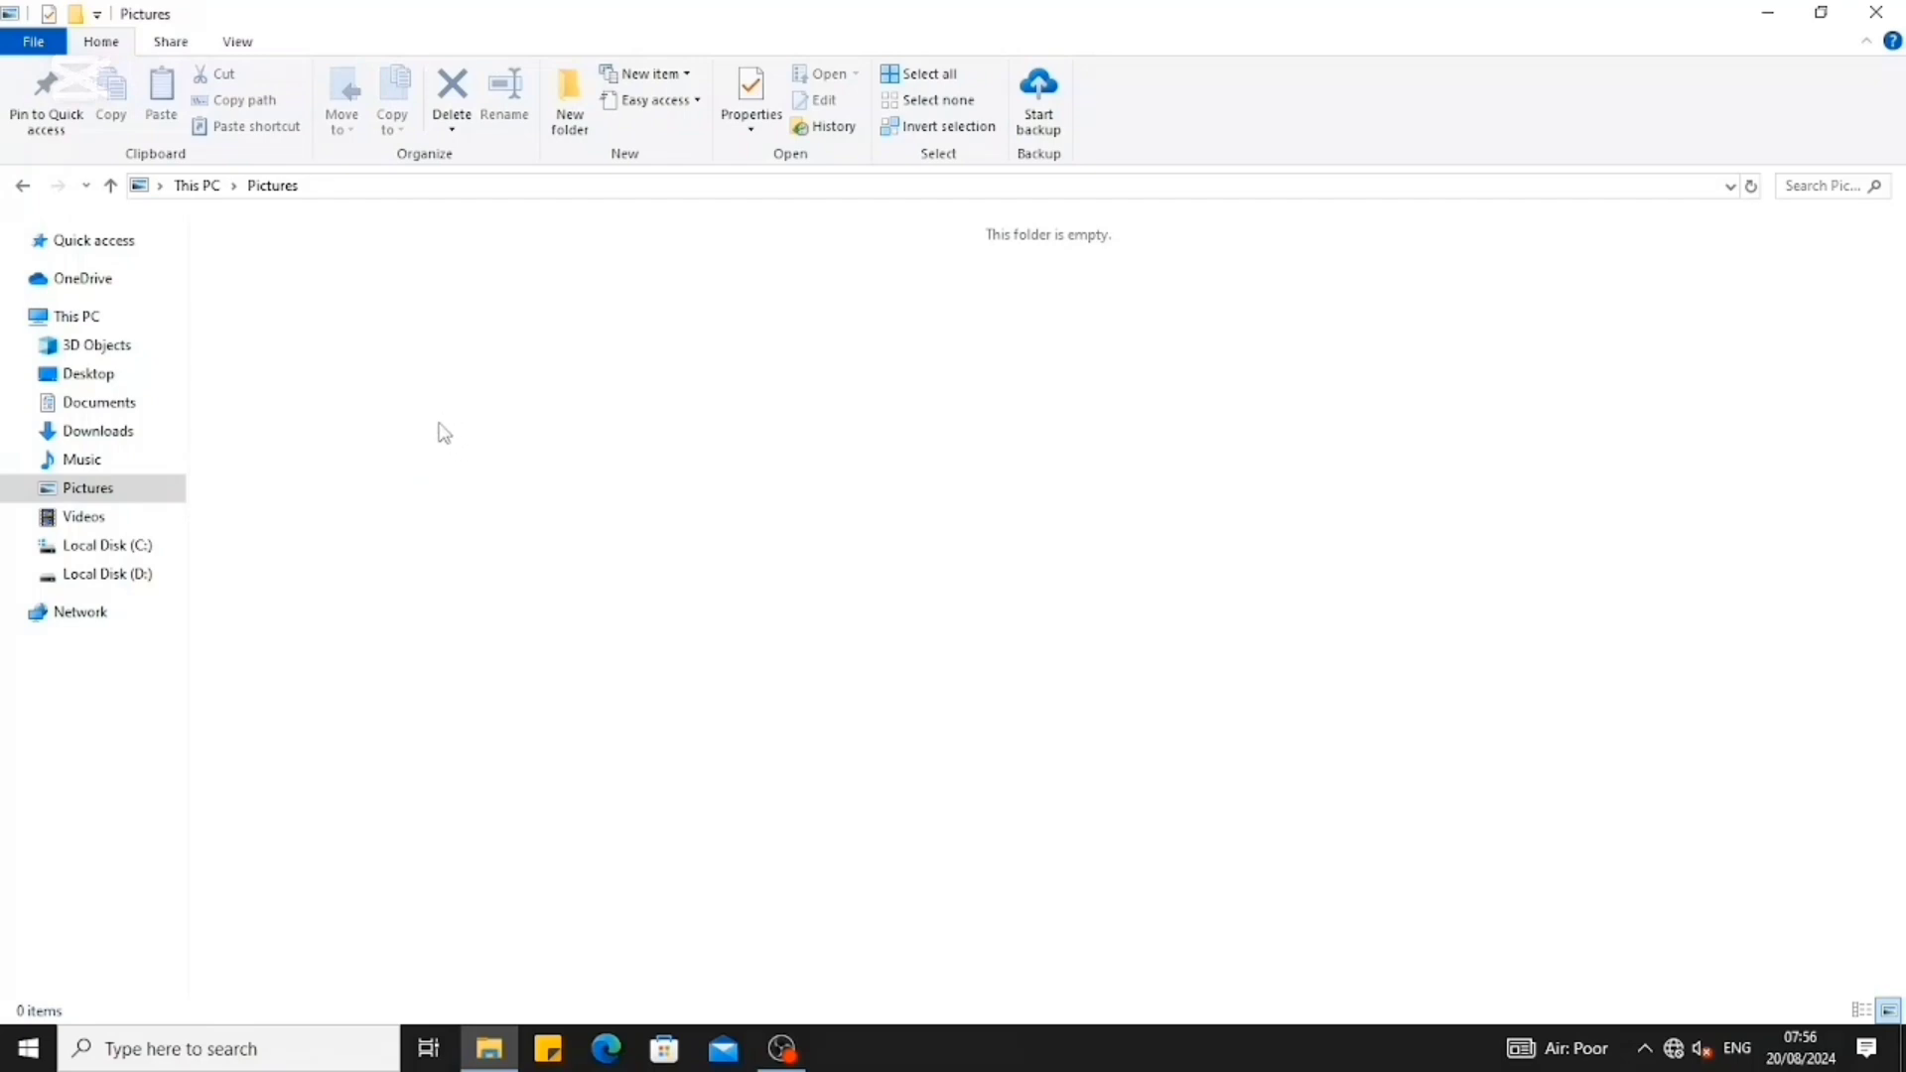
click(27, 189)
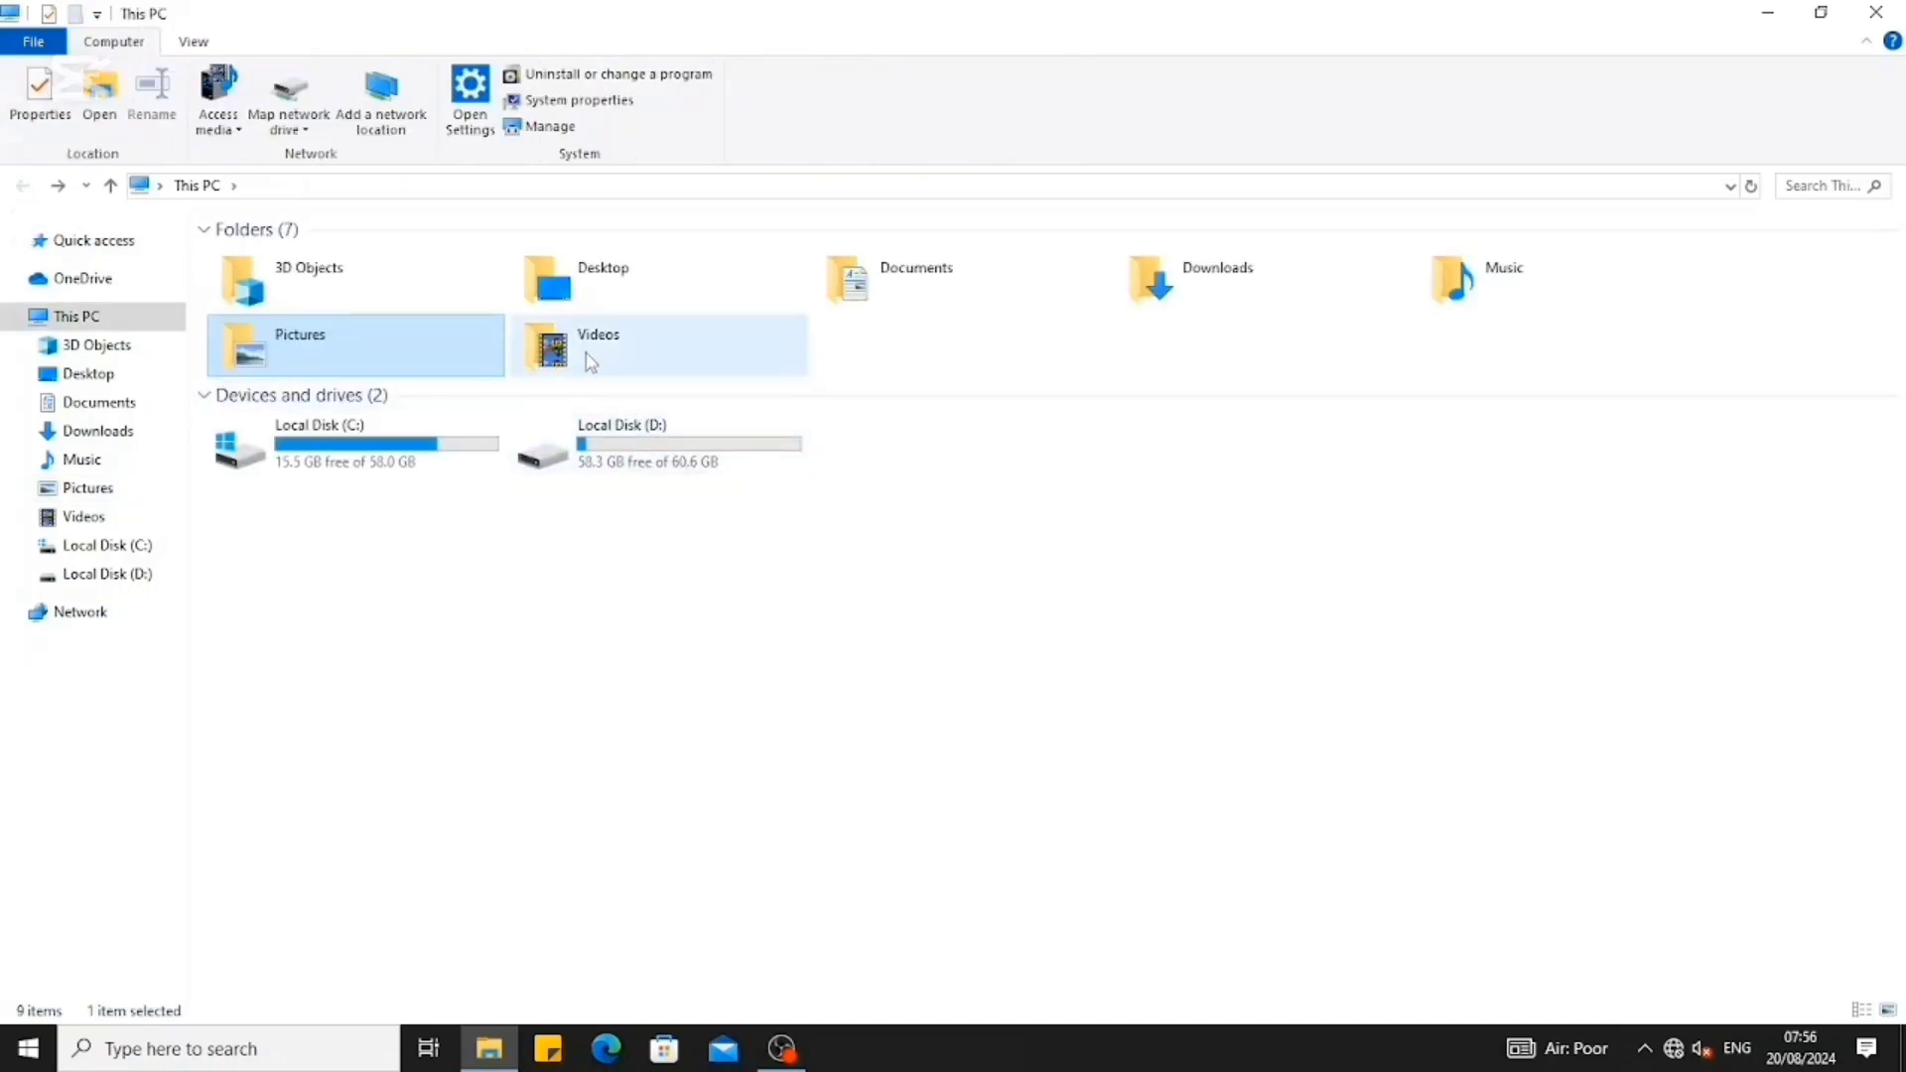
- Open the Videos folder to view its files and return to This PC
double_click(590, 362)
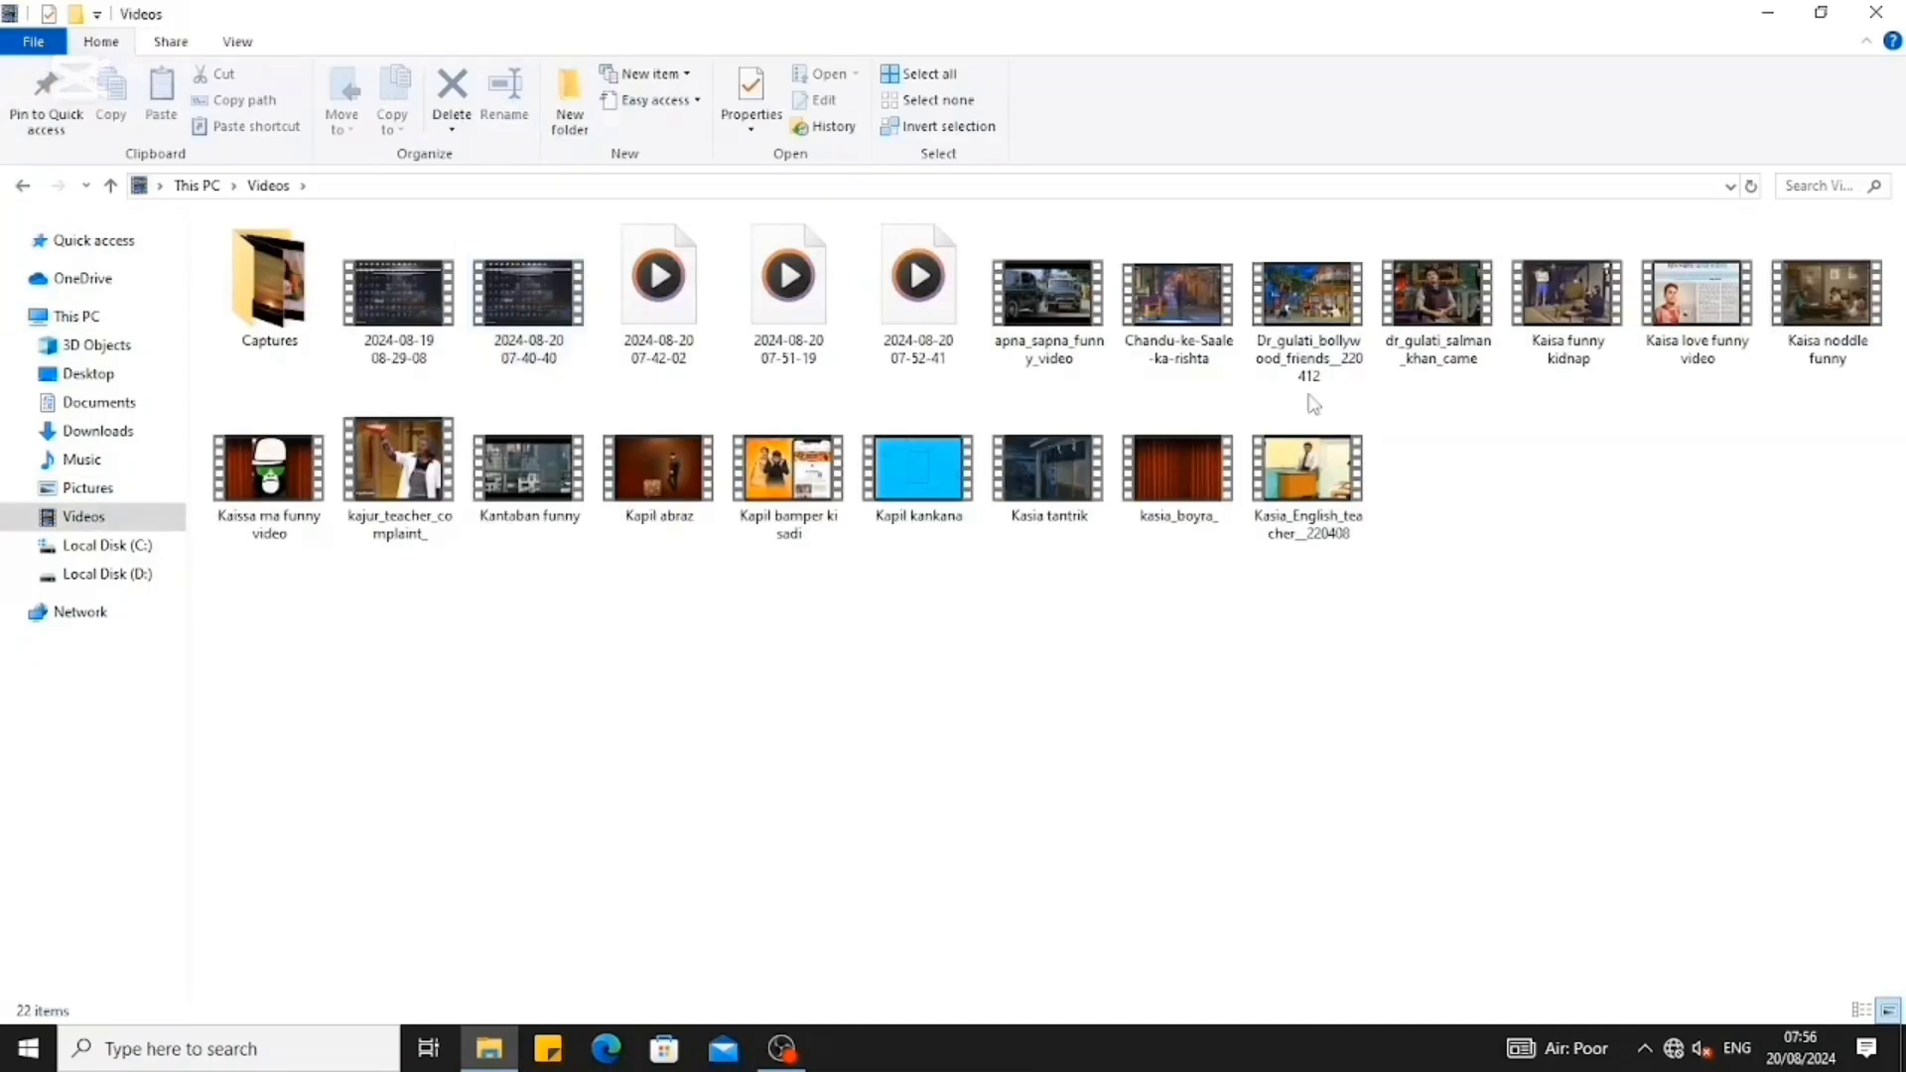
click(23, 188)
click(335, 651)
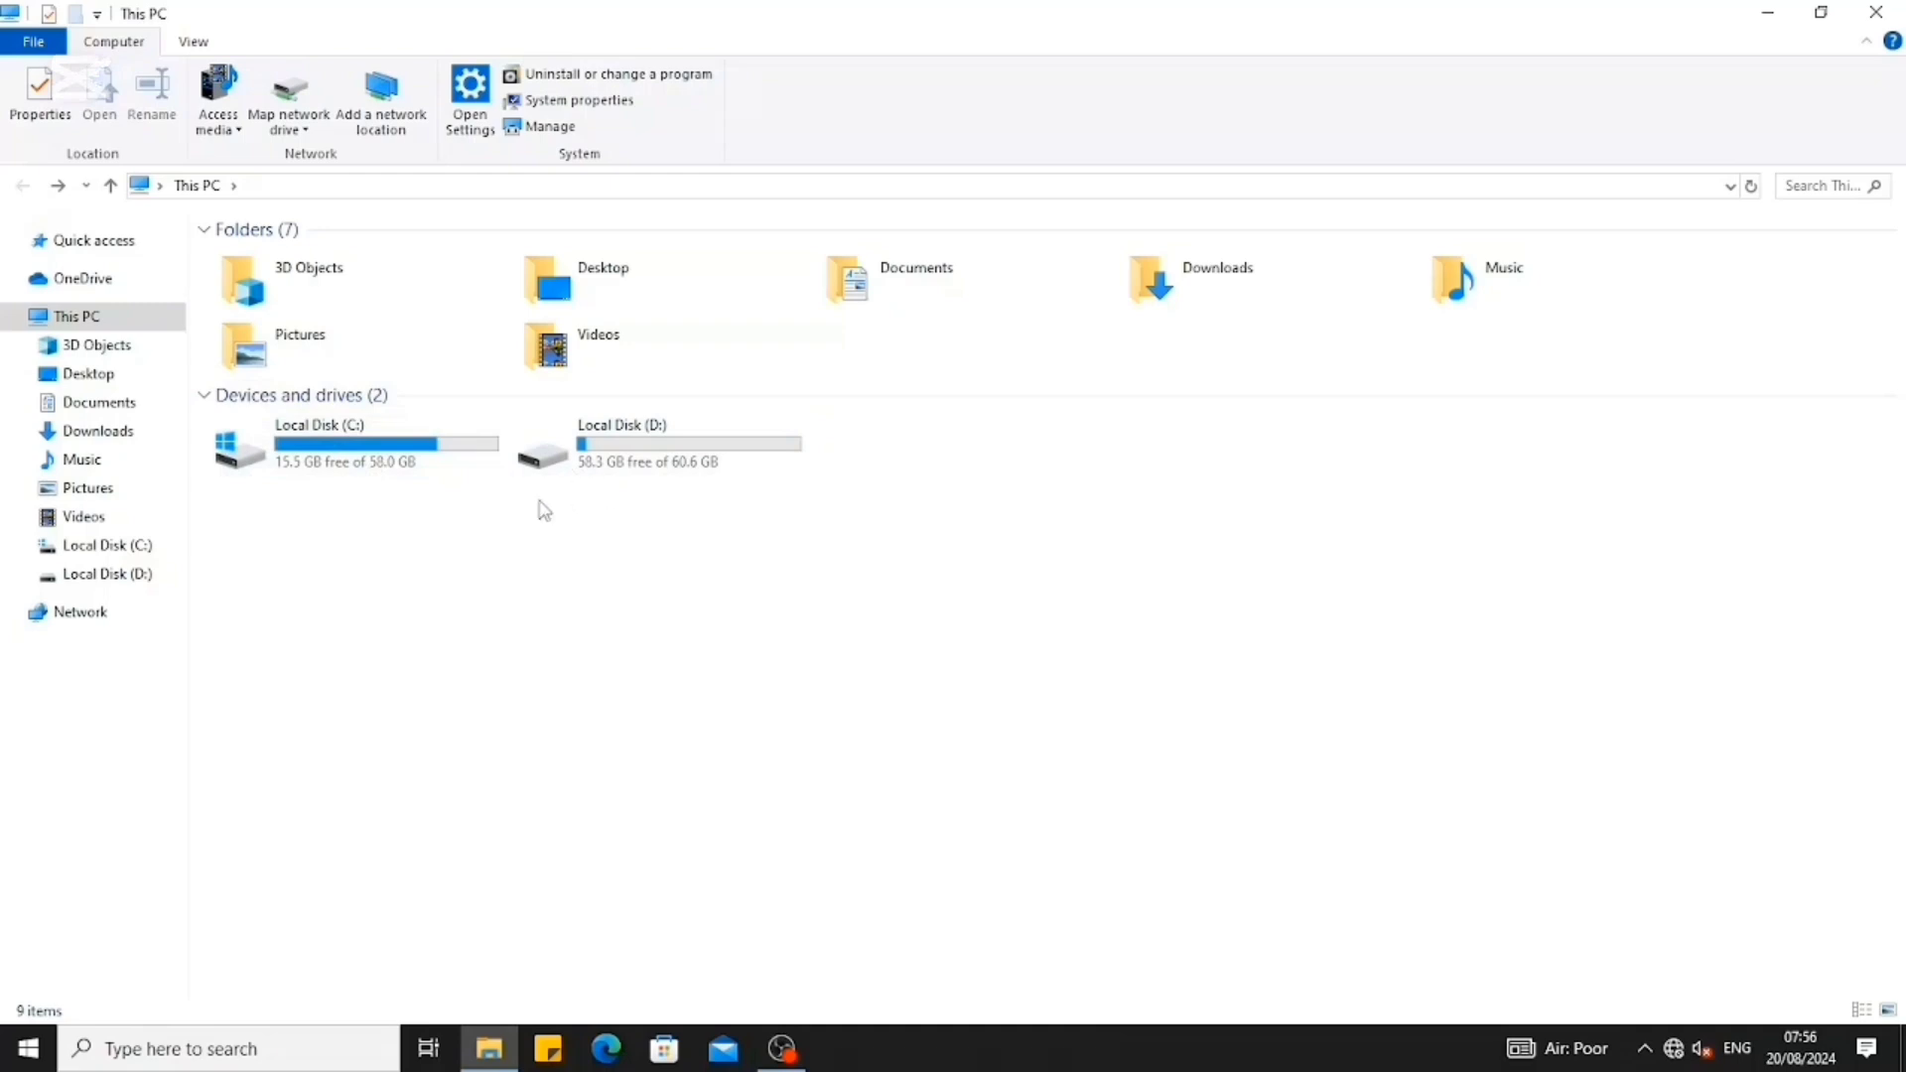
- Open Local Disk (C:), look over its folders and files, and return to This PC
double_click(373, 465)
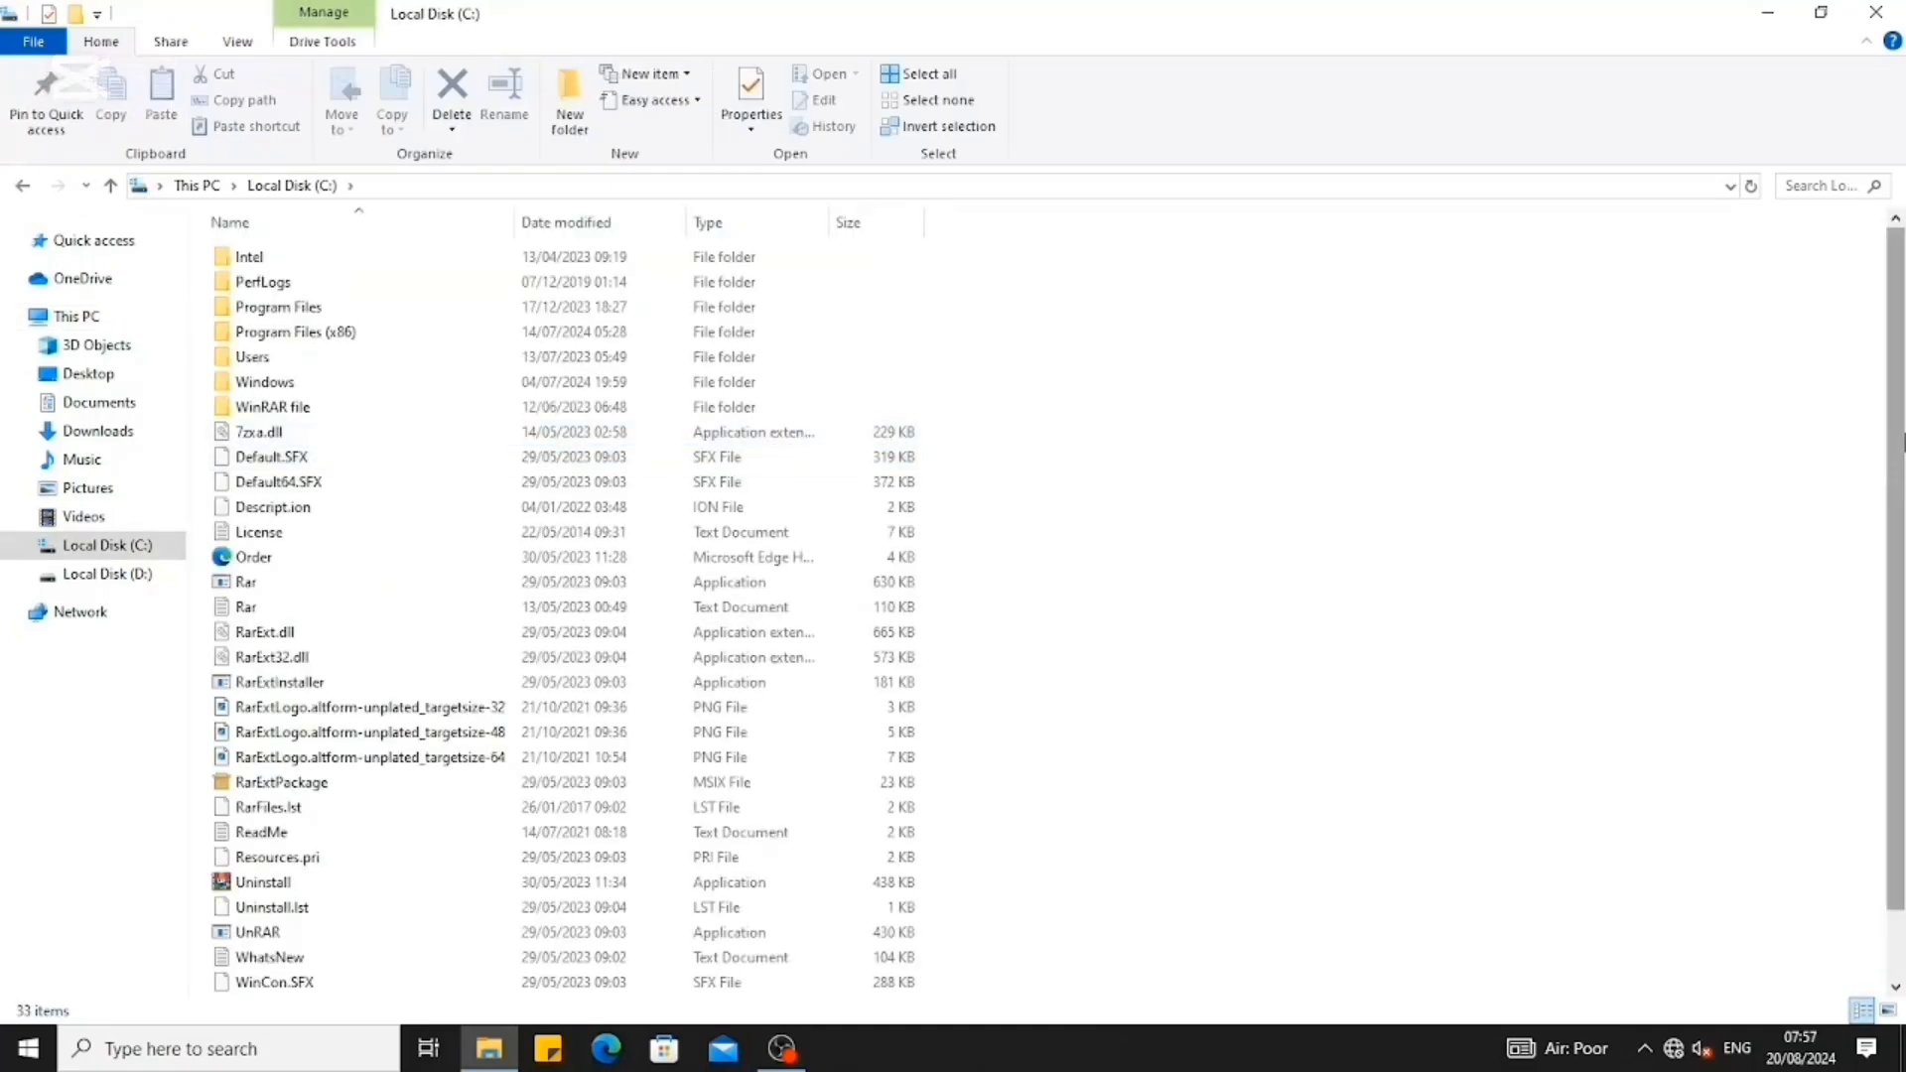
scroll(556, 615, down, 1)
scroll(556, 615, up, 1)
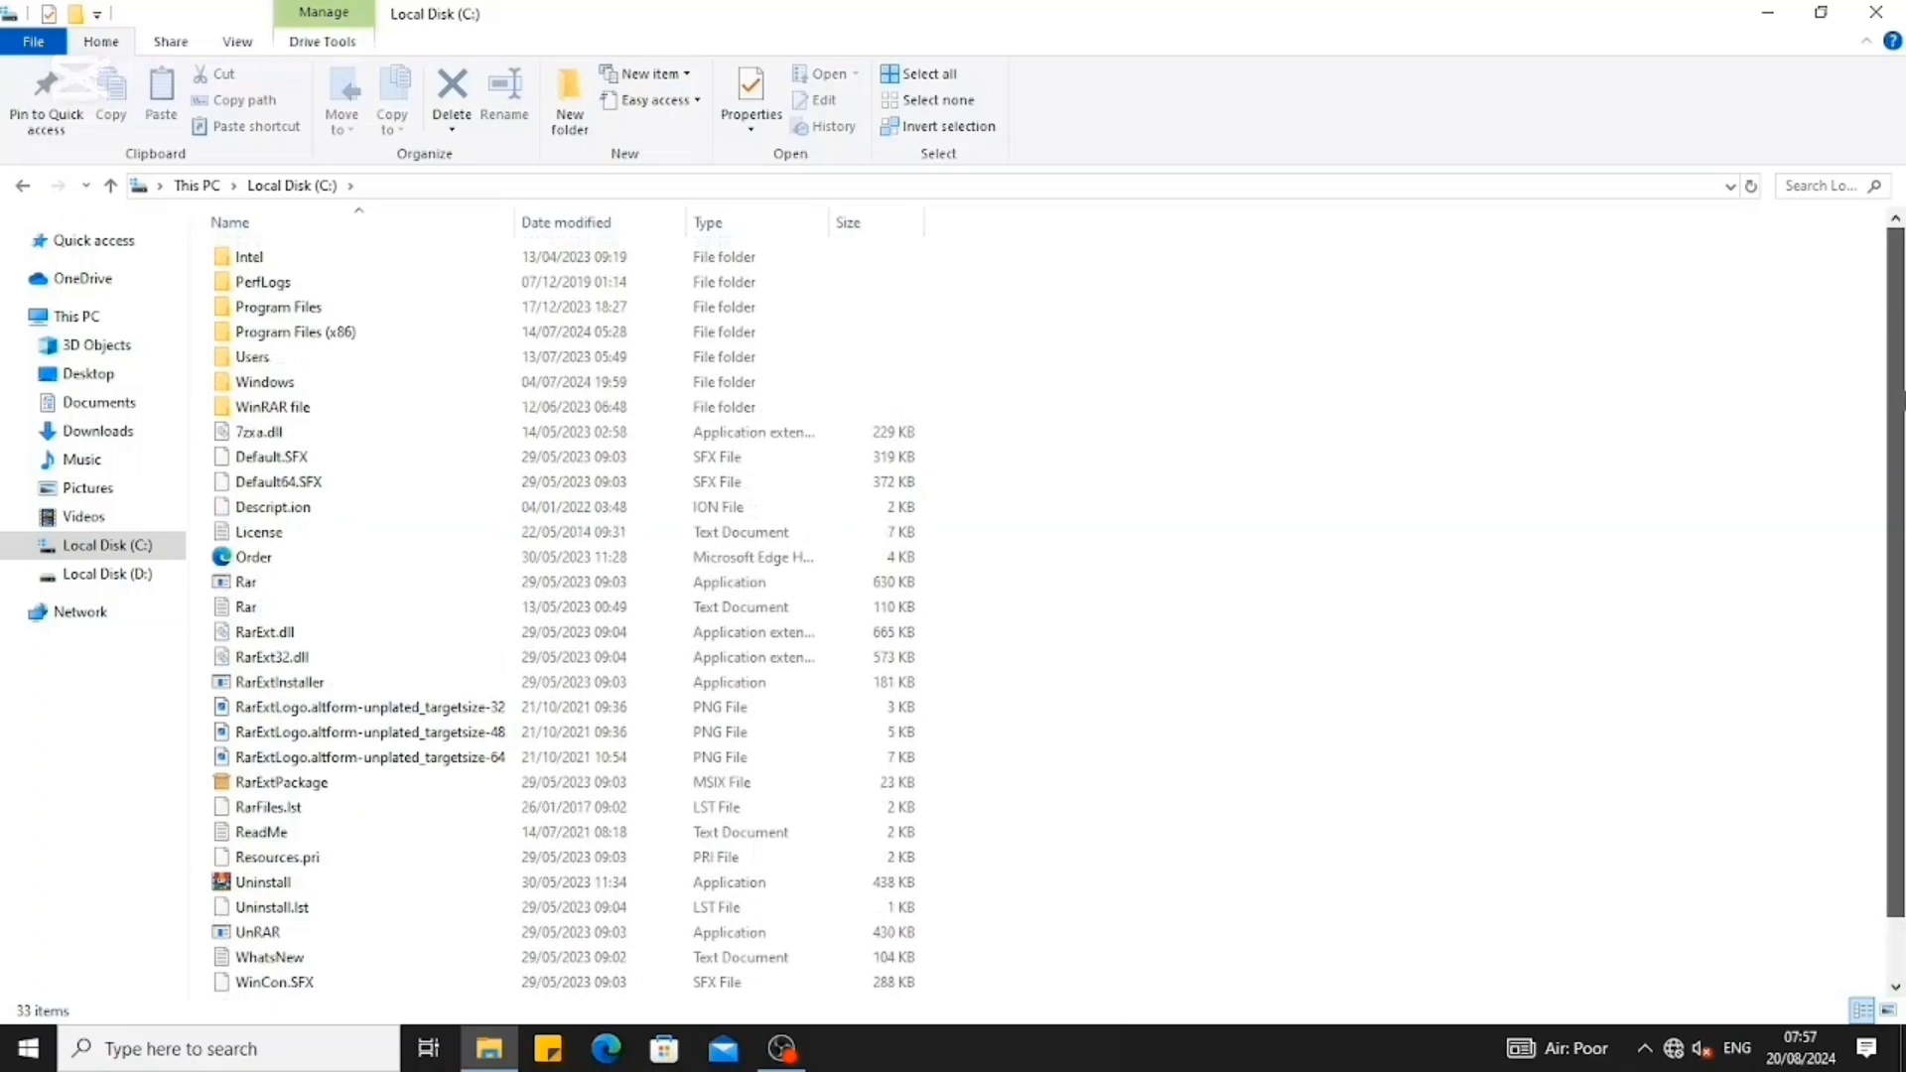
scroll(447, 695, down, 1)
scroll(447, 694, up, 1)
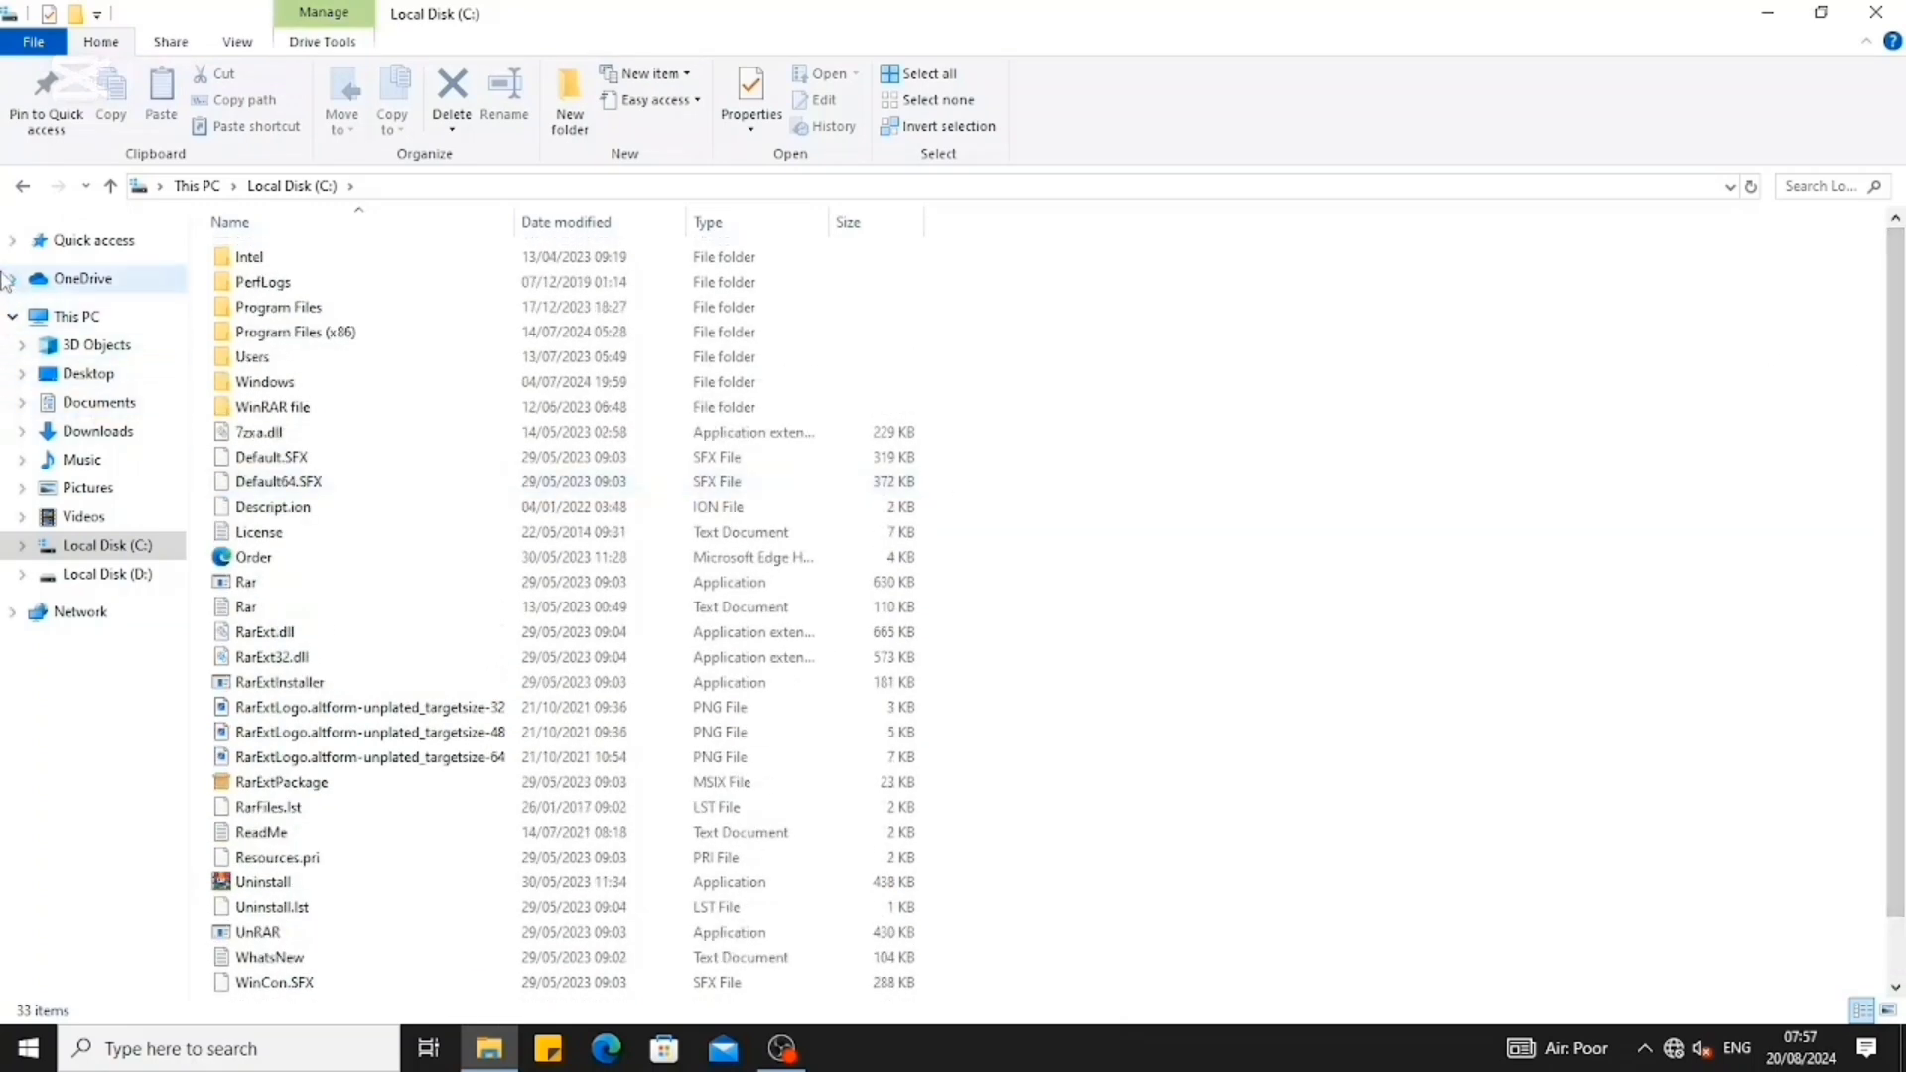
click(22, 186)
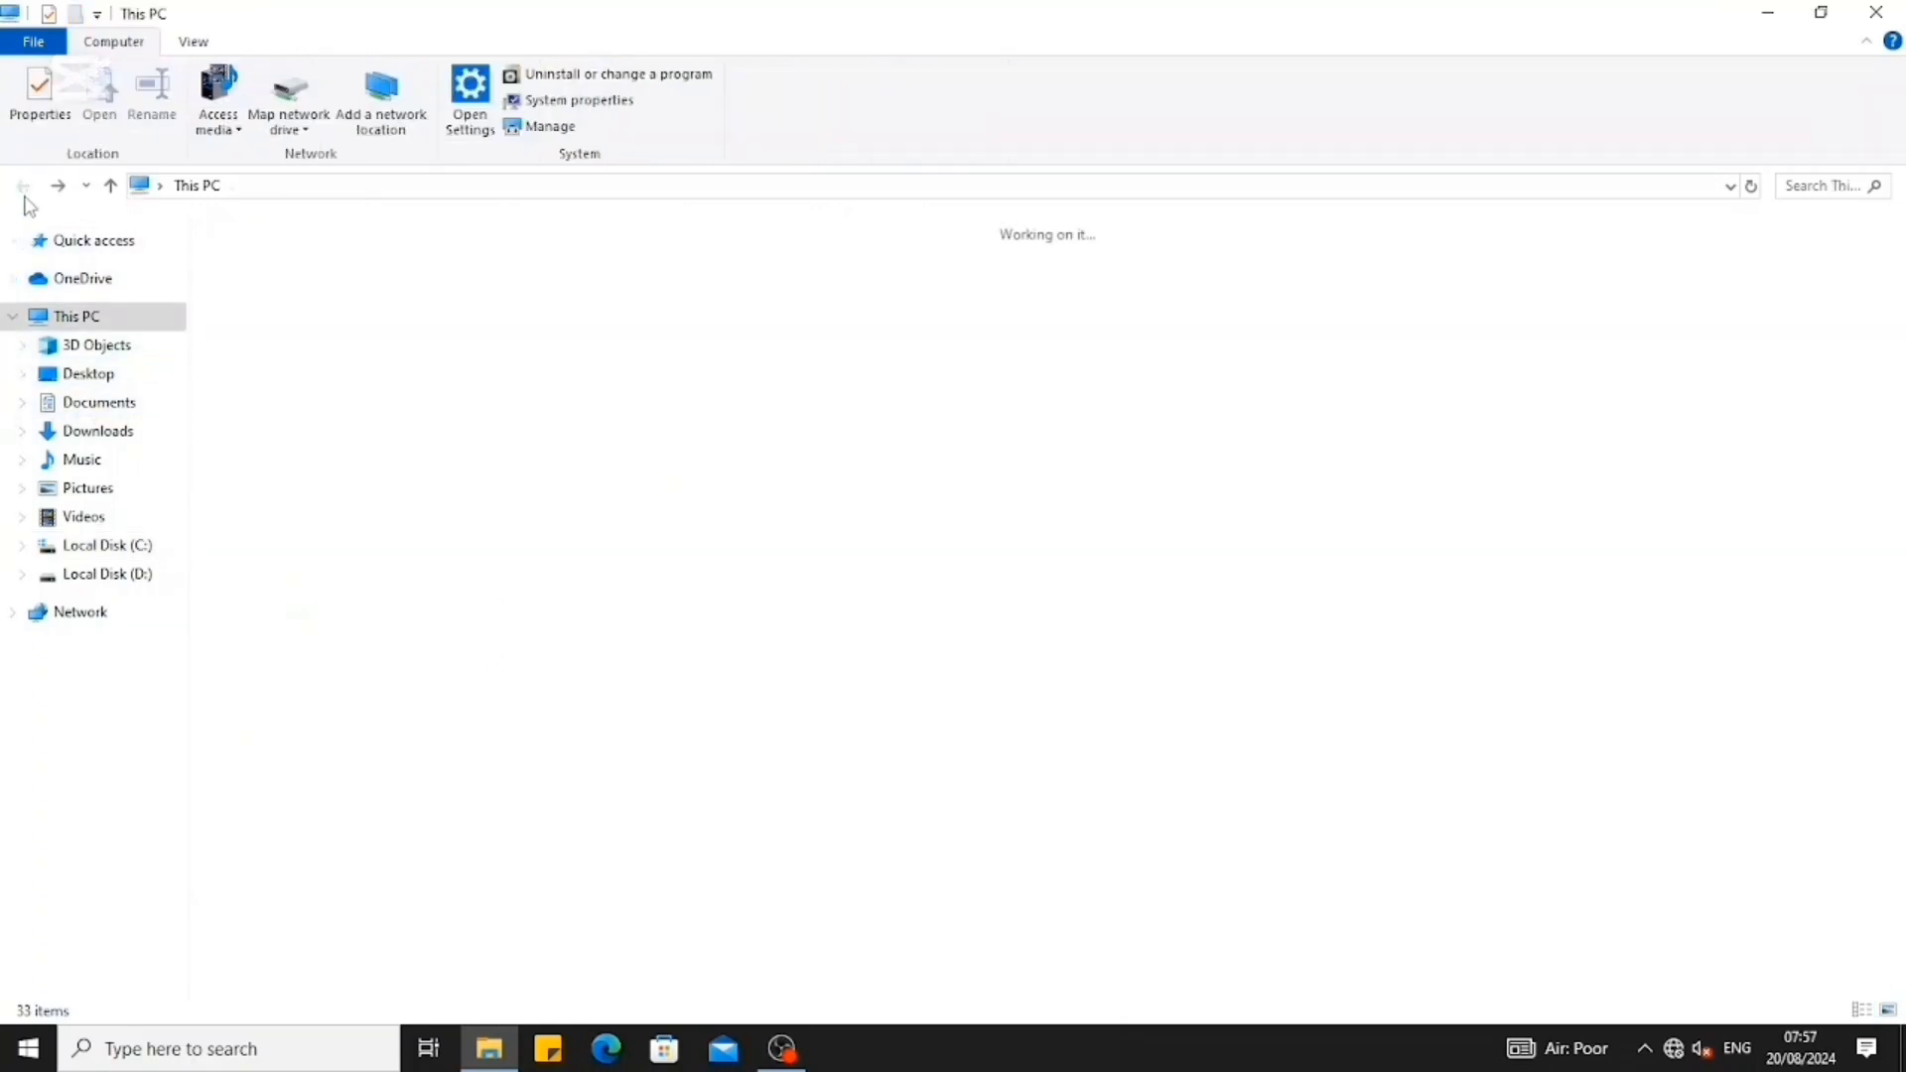
click(359, 679)
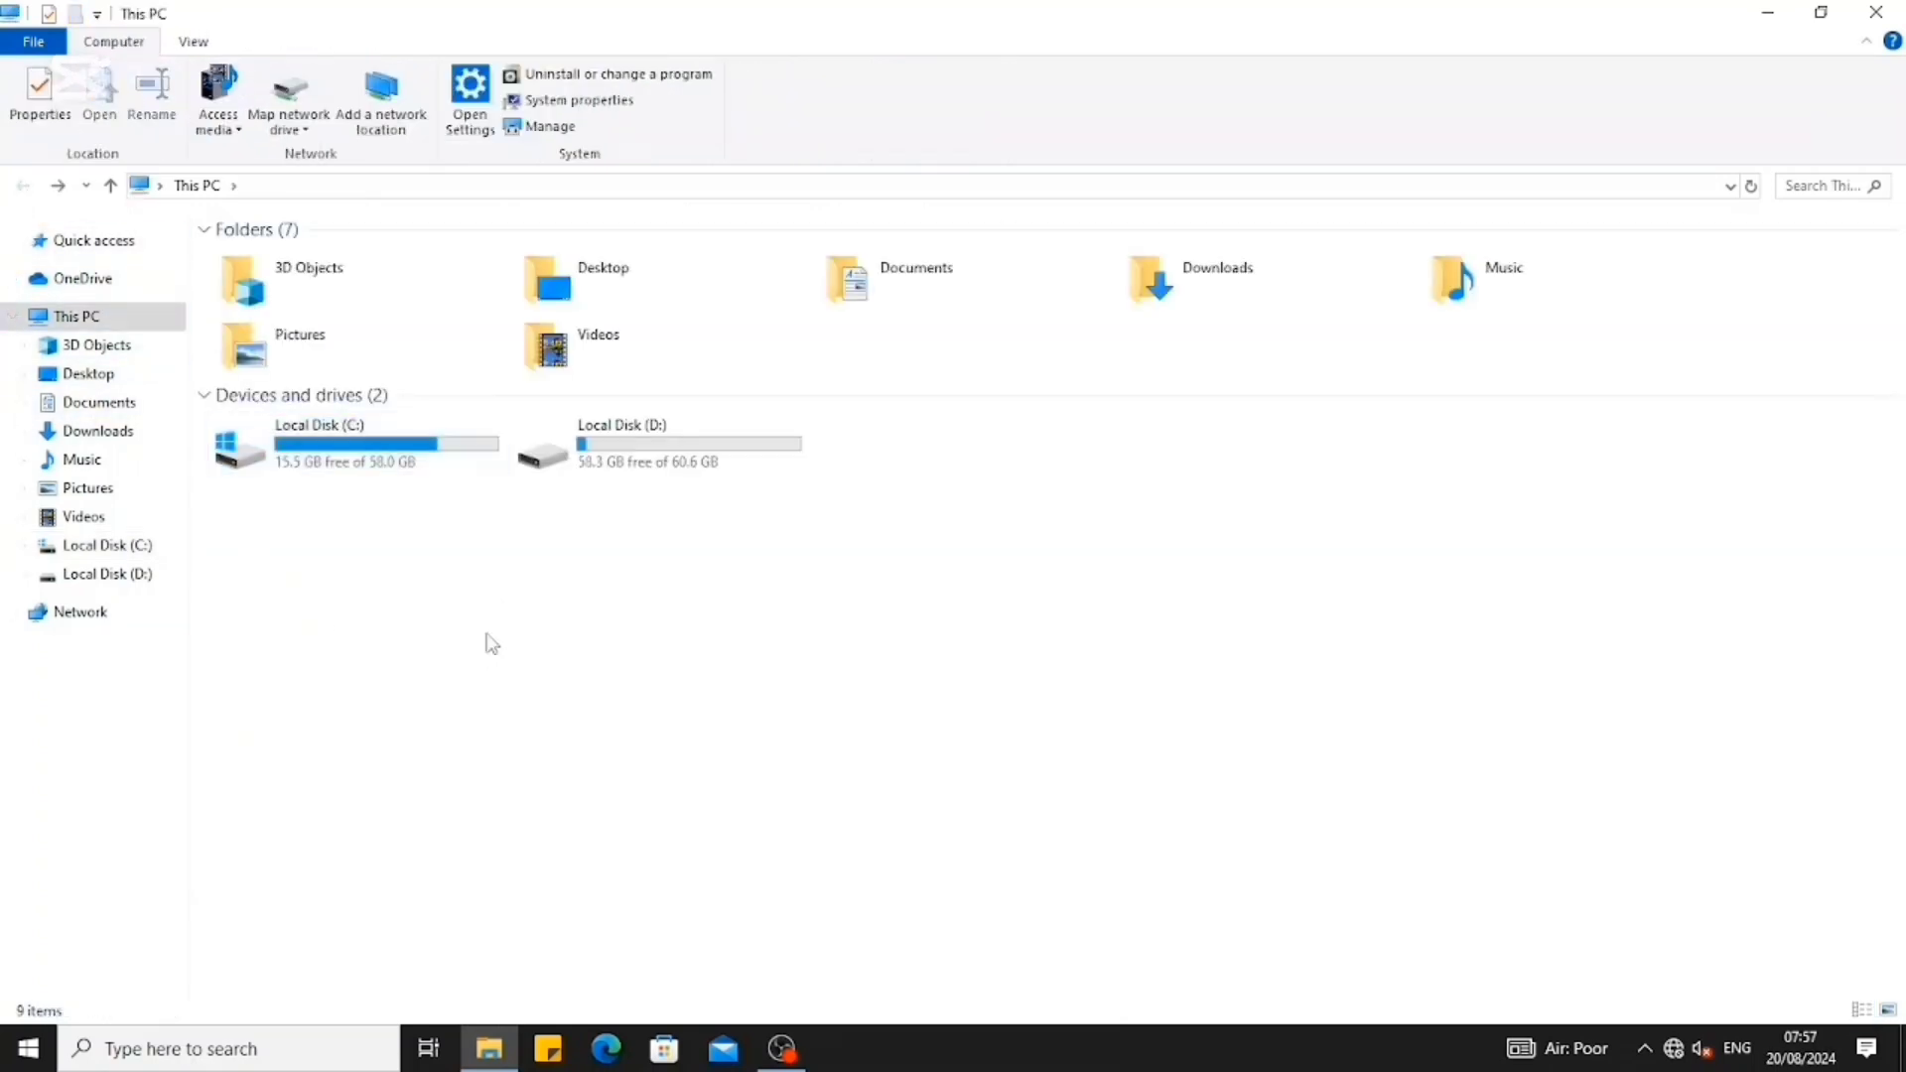
- Open Local Disk (D:) to view its contents, go back to This PC, and return to the Windows desktop
double_click(646, 456)
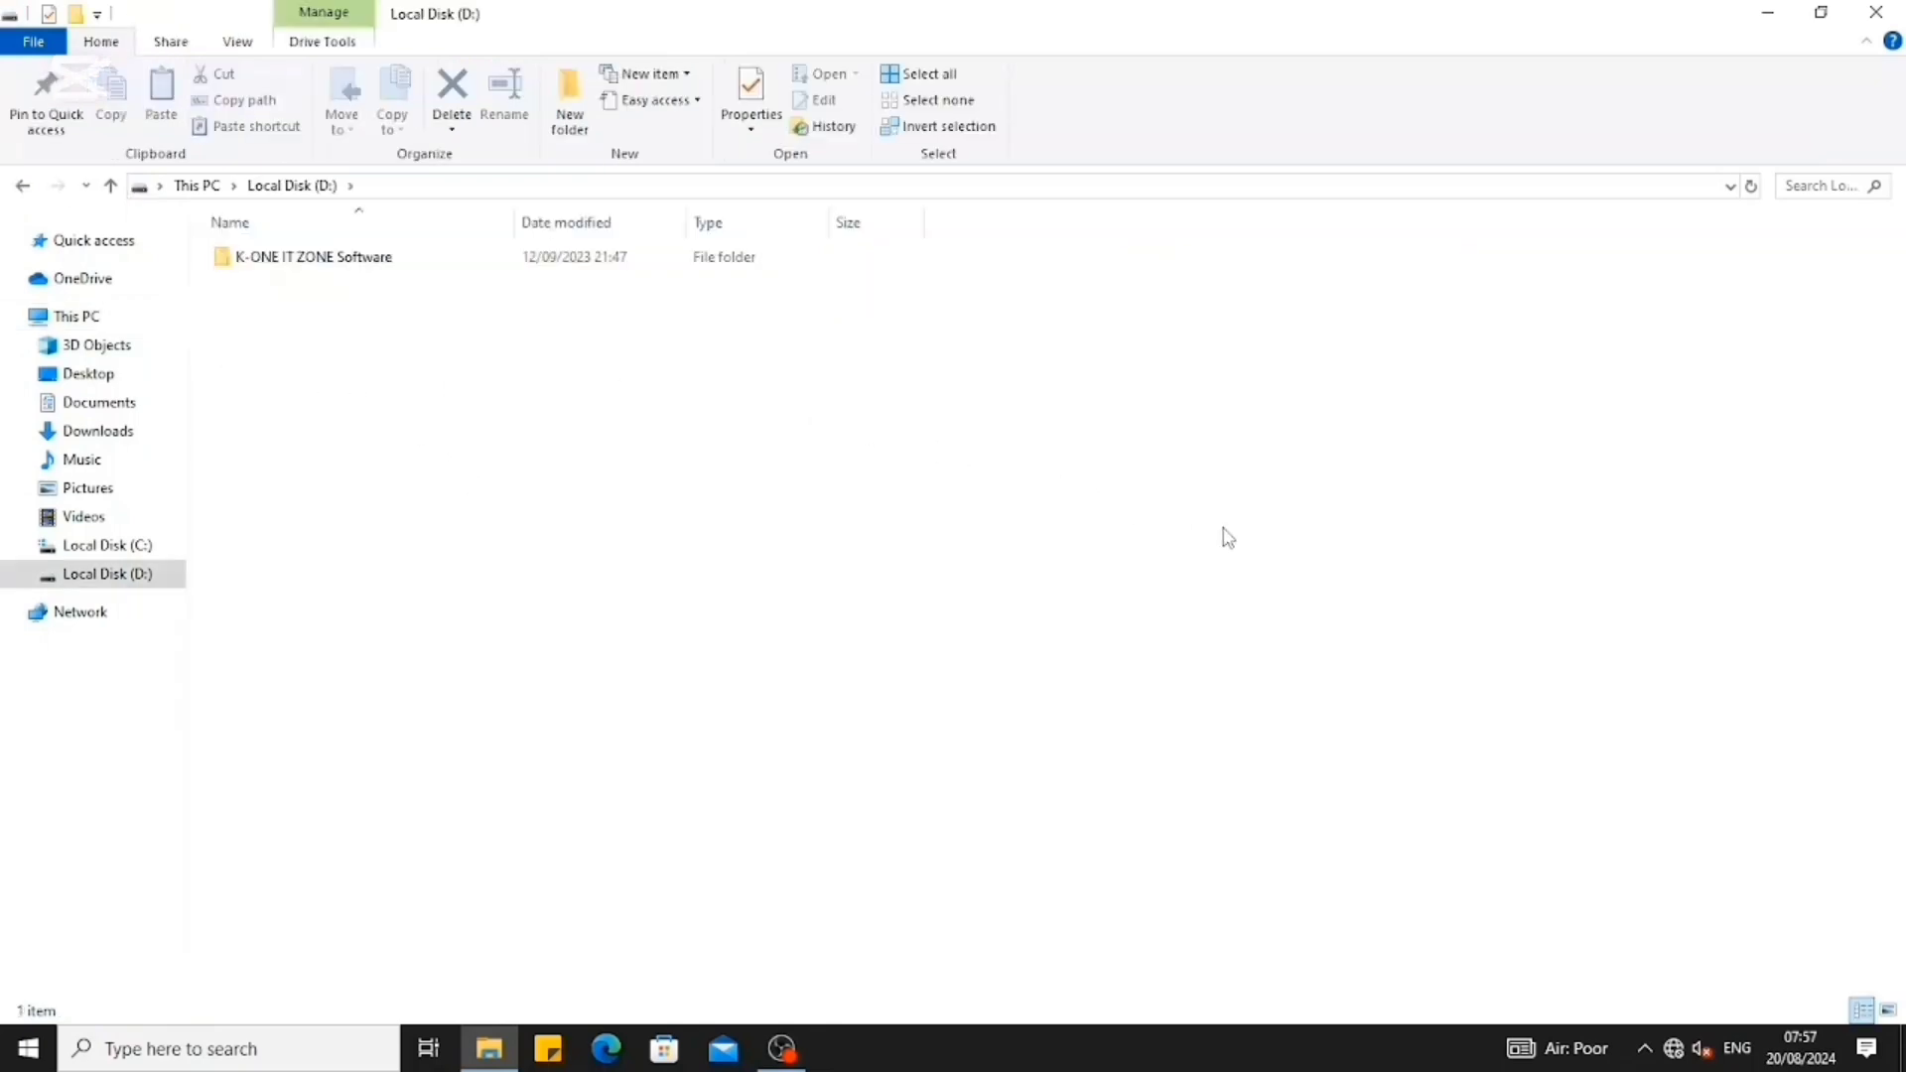
click(22, 189)
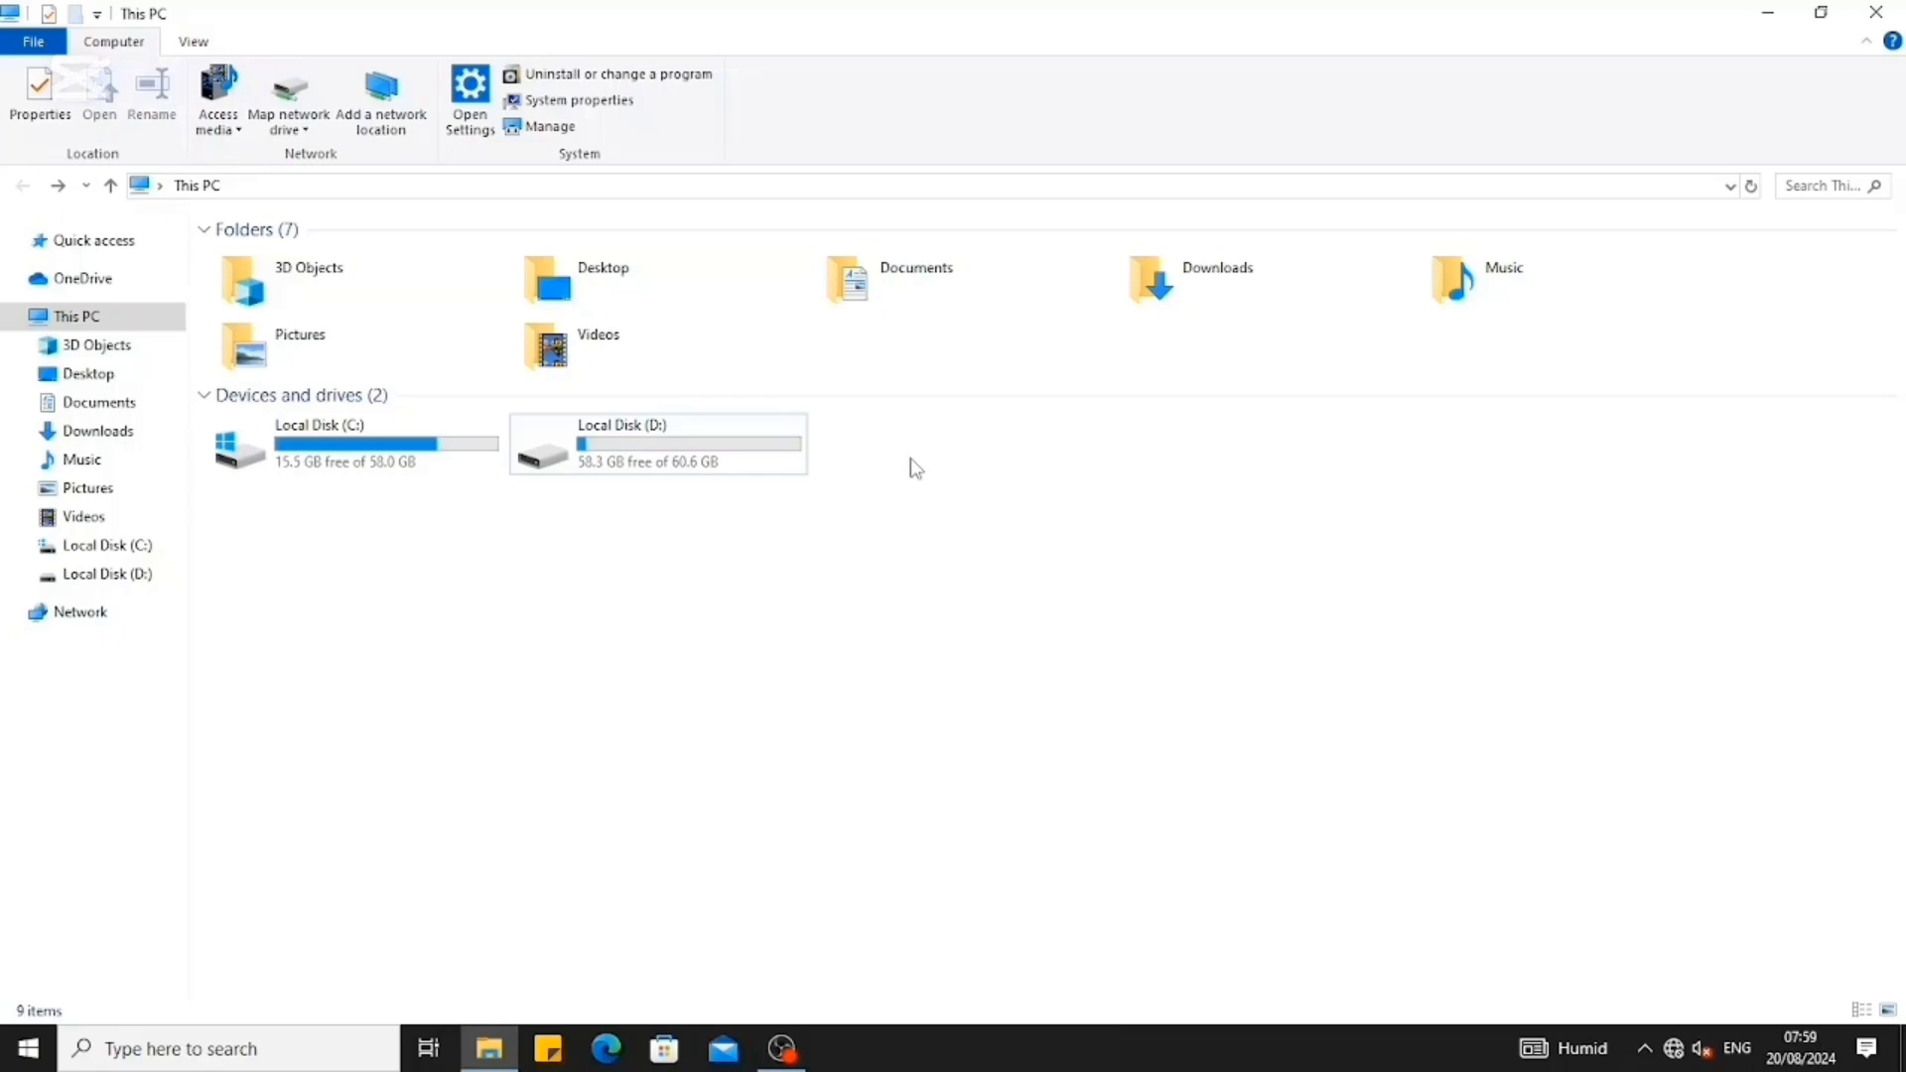
key(super+d)
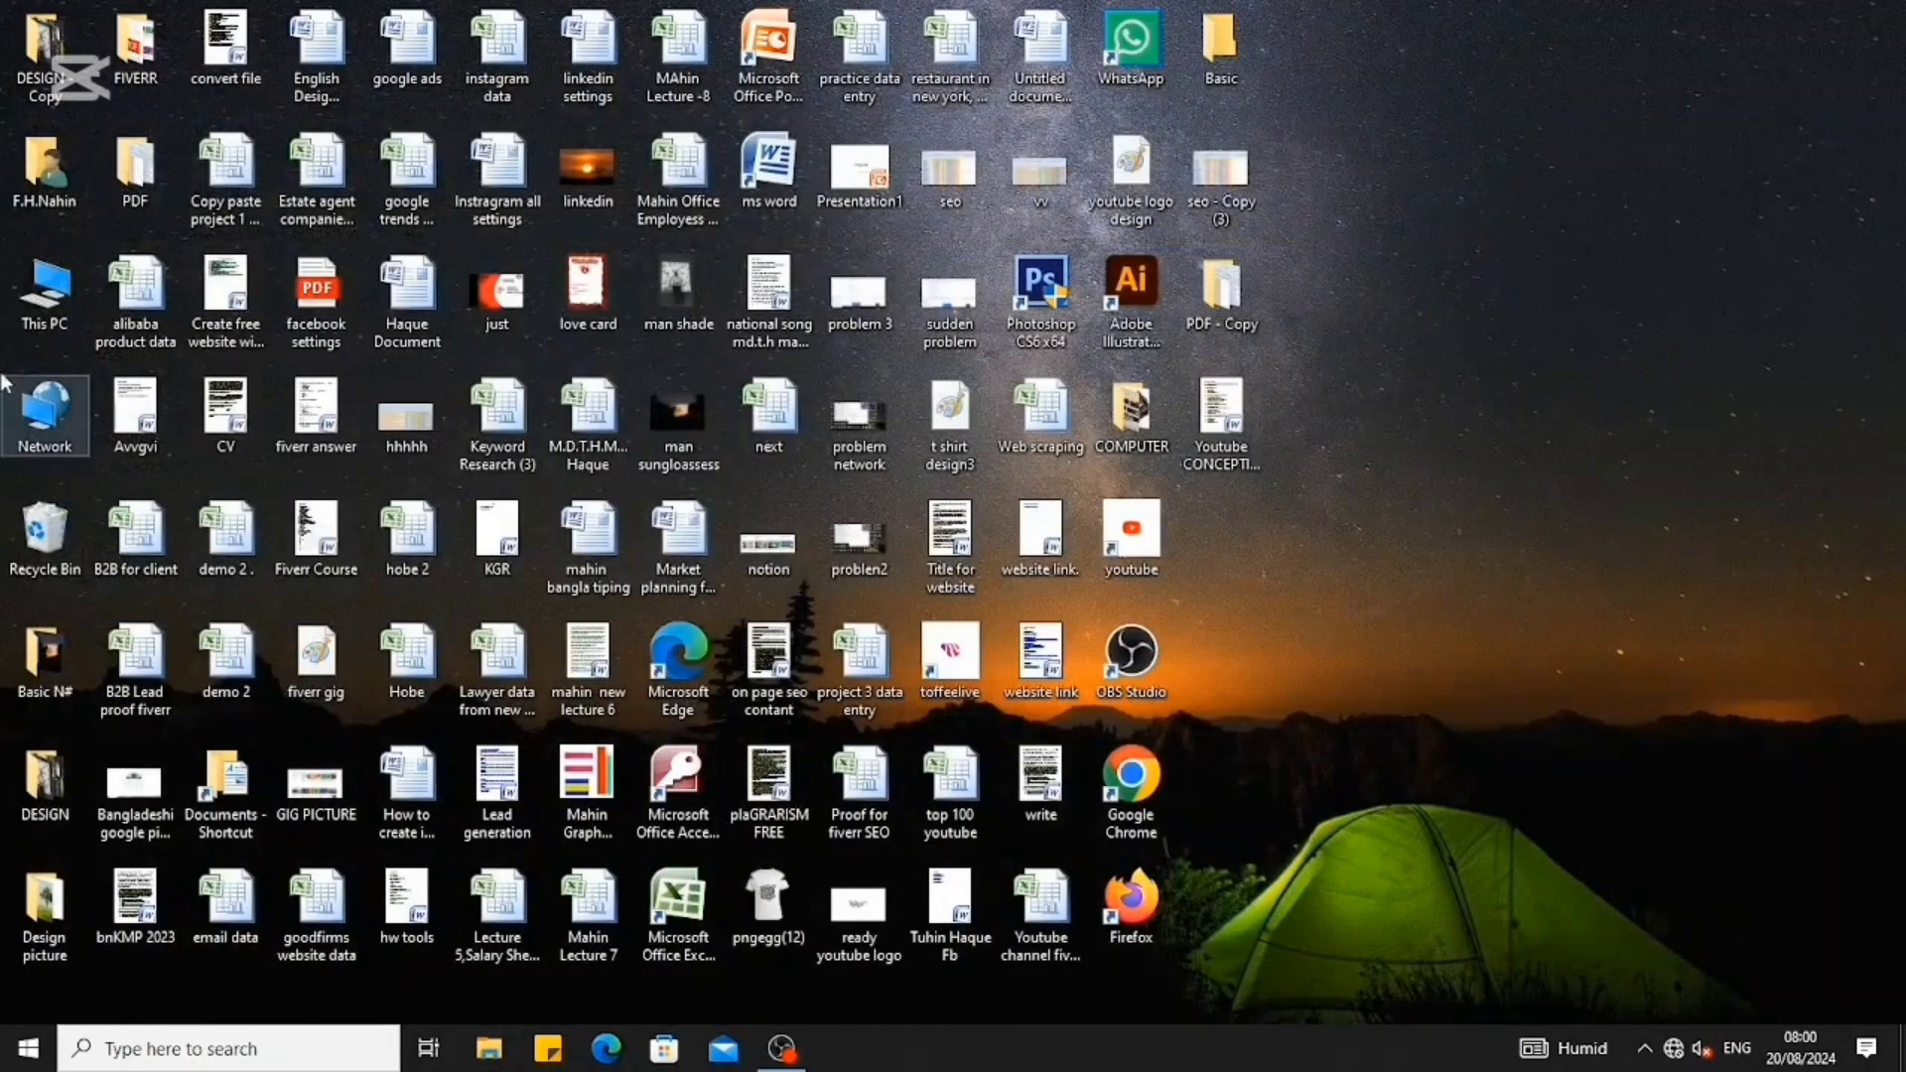
- Open Network from the desktop and switch to Quick access to look through its frequent folders and recent files
double_click(40, 416)
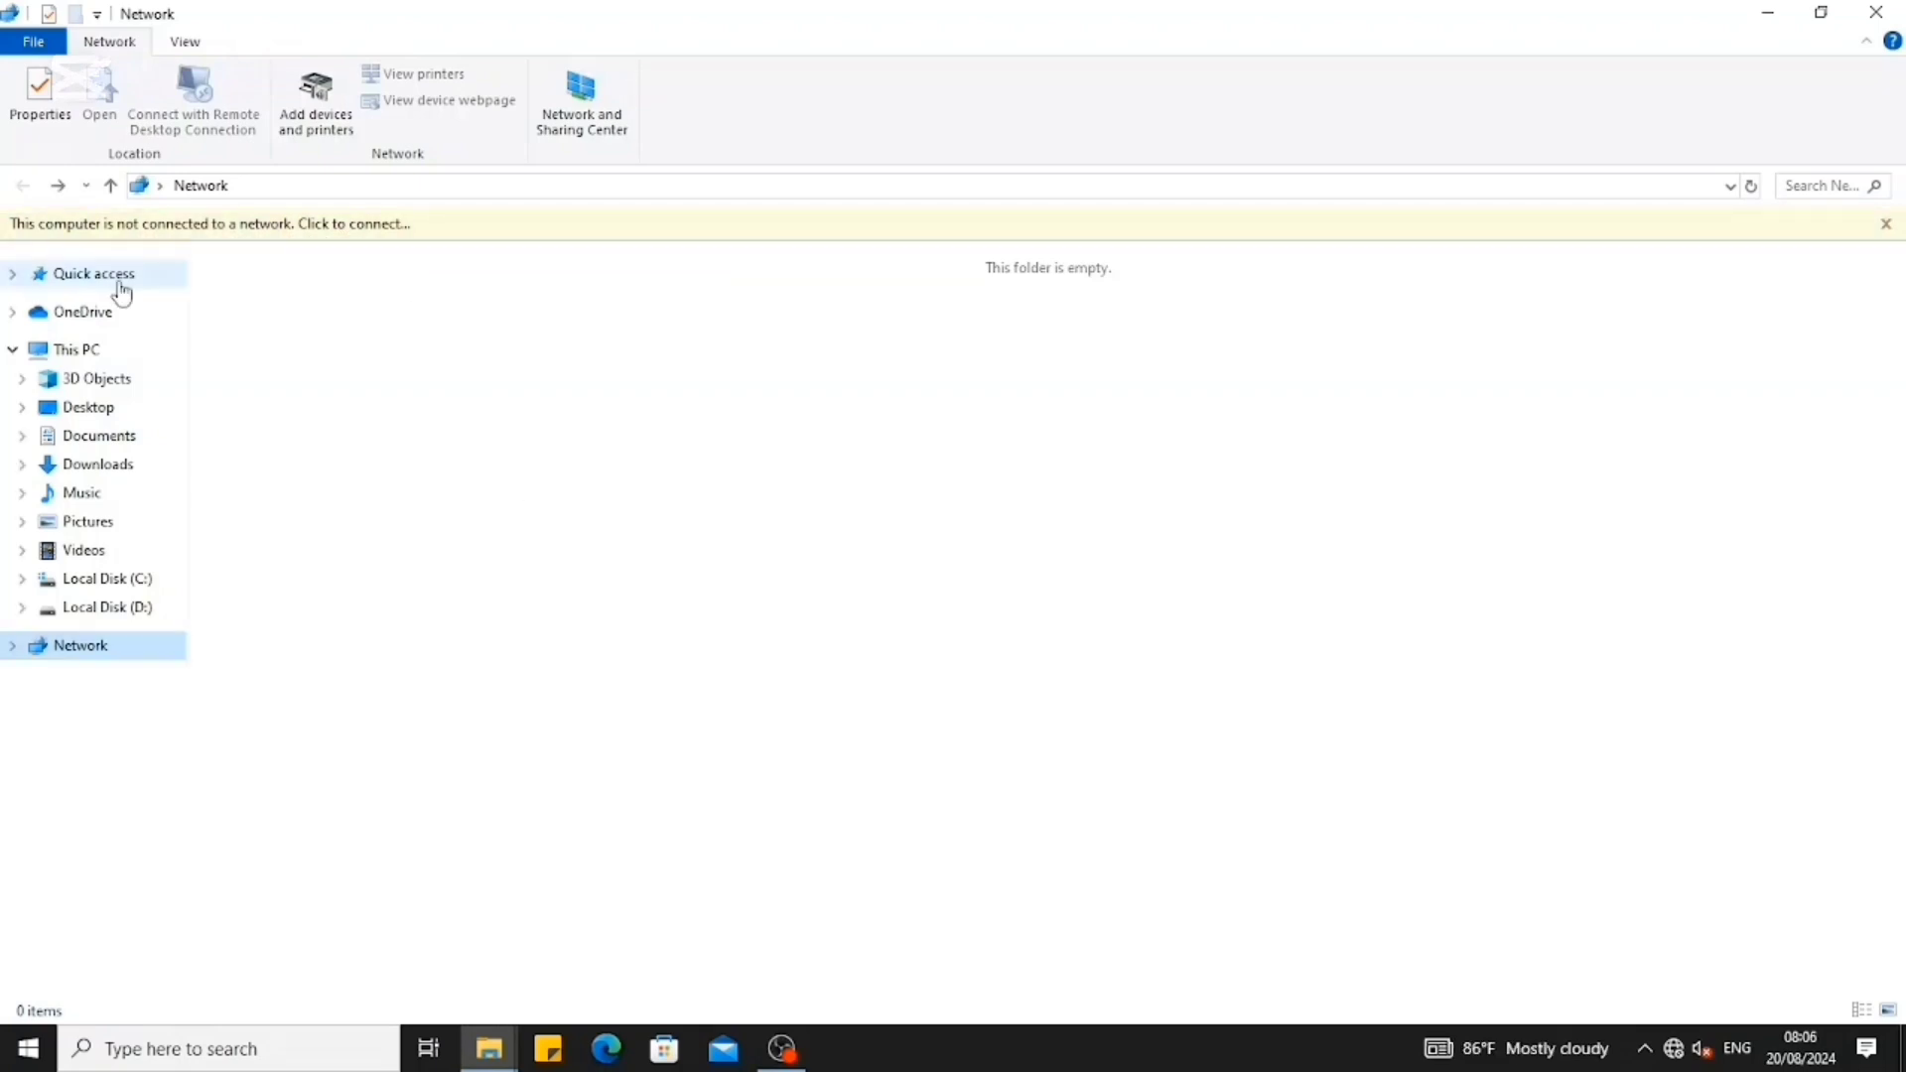
click(117, 278)
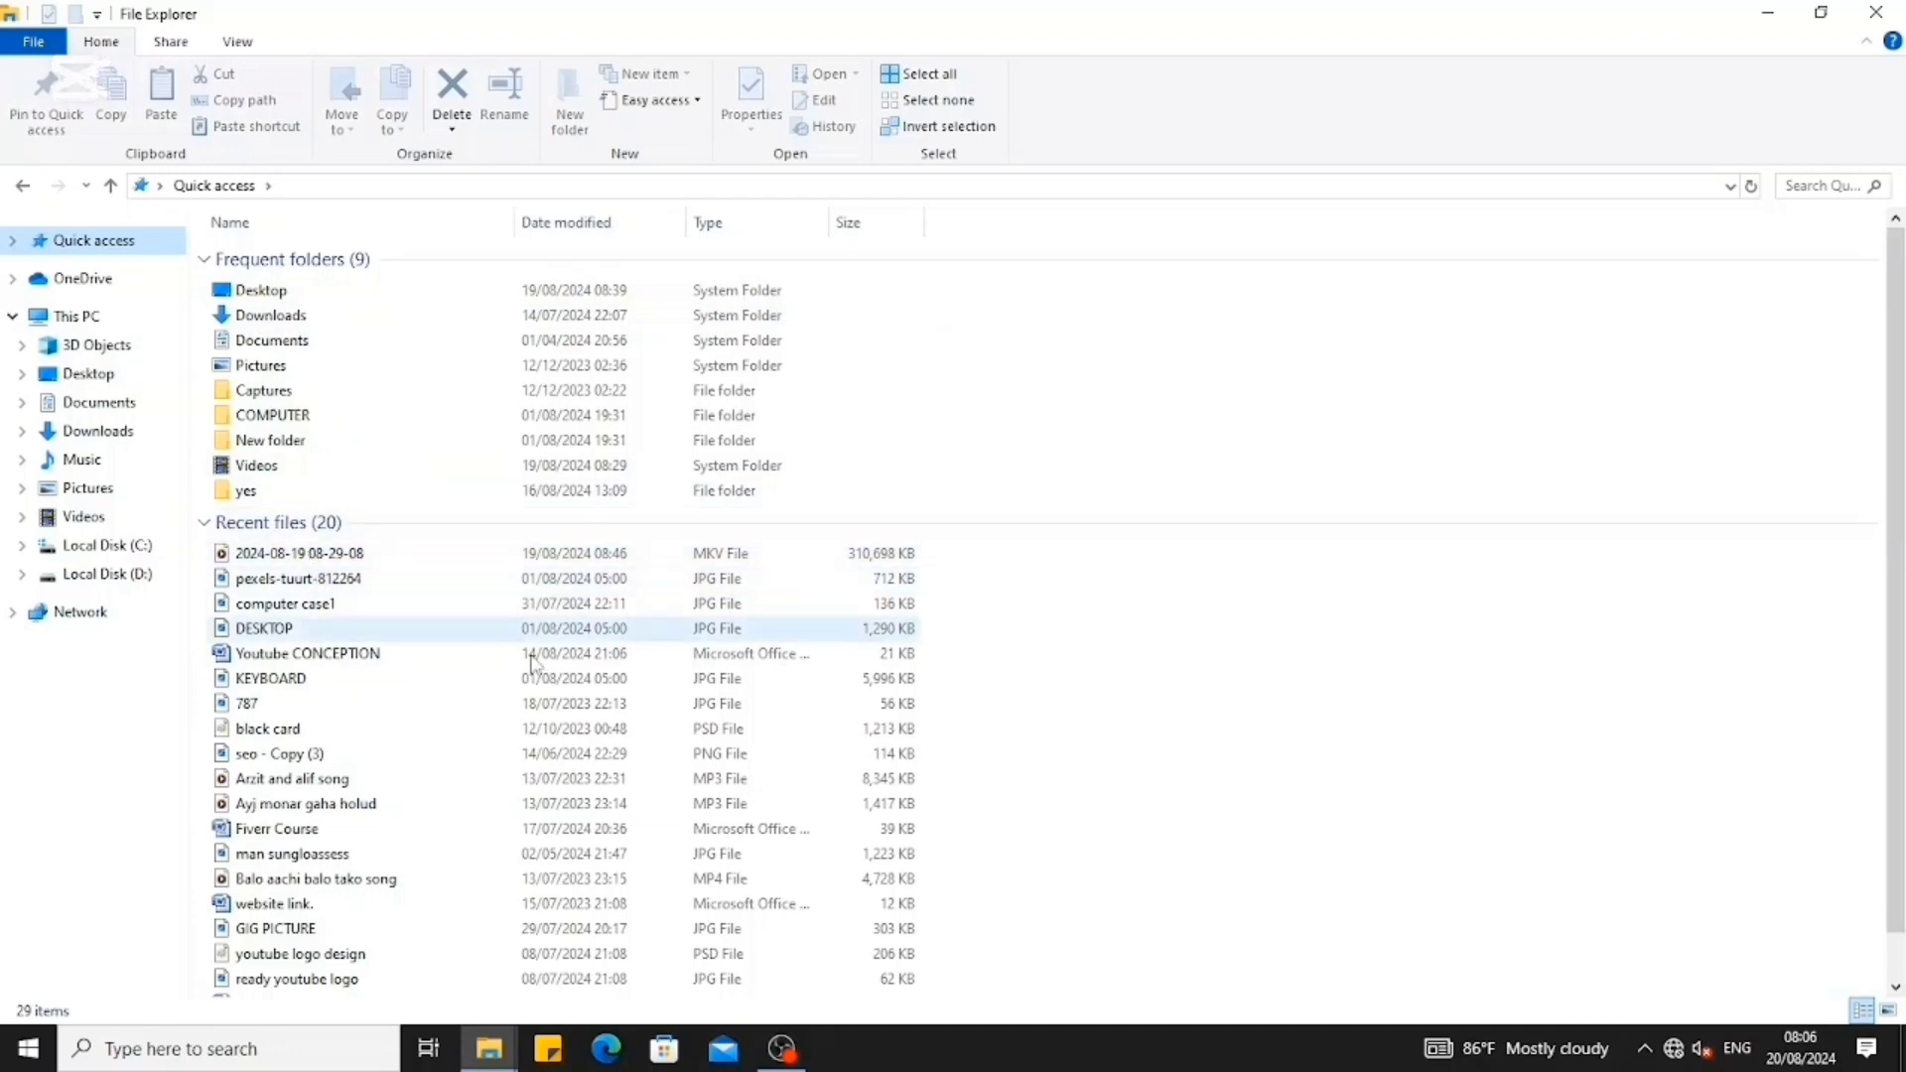
scroll(1896, 447, down, 1)
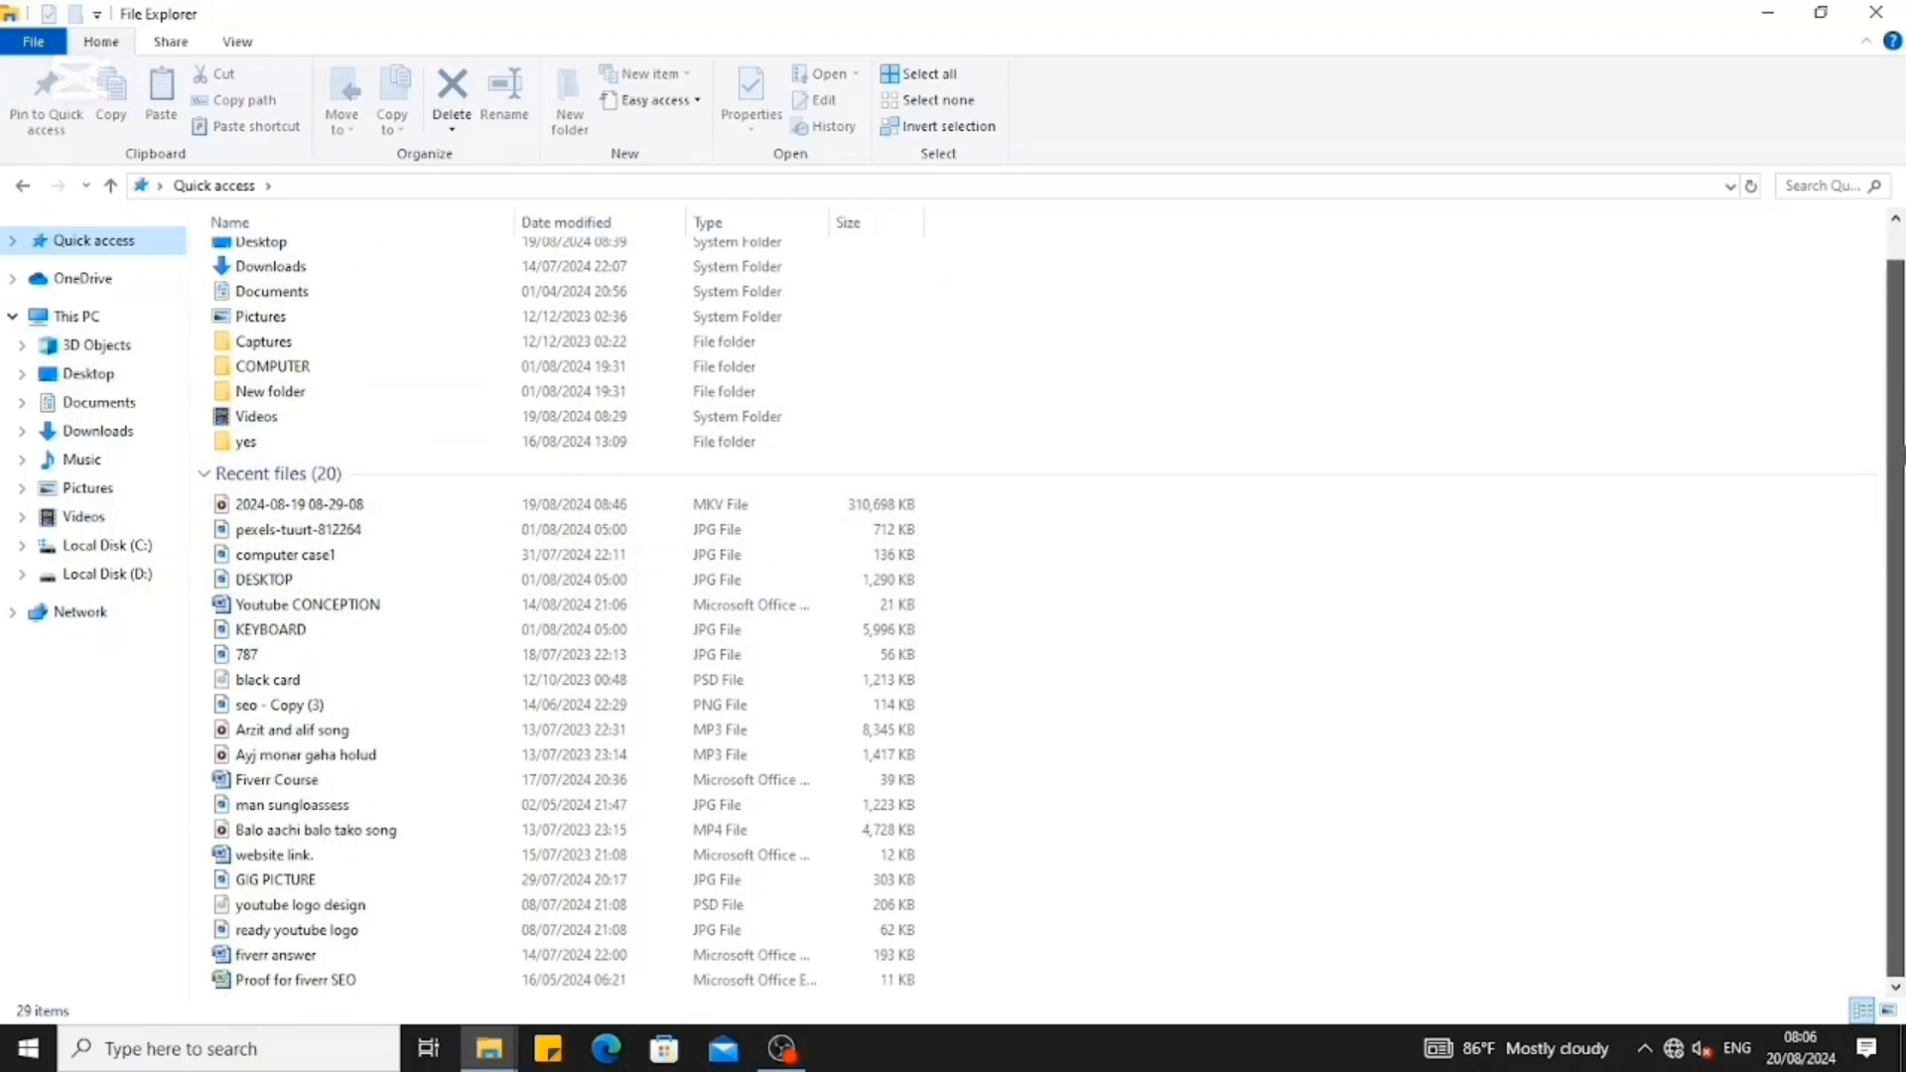
scroll(1896, 446, up, 1)
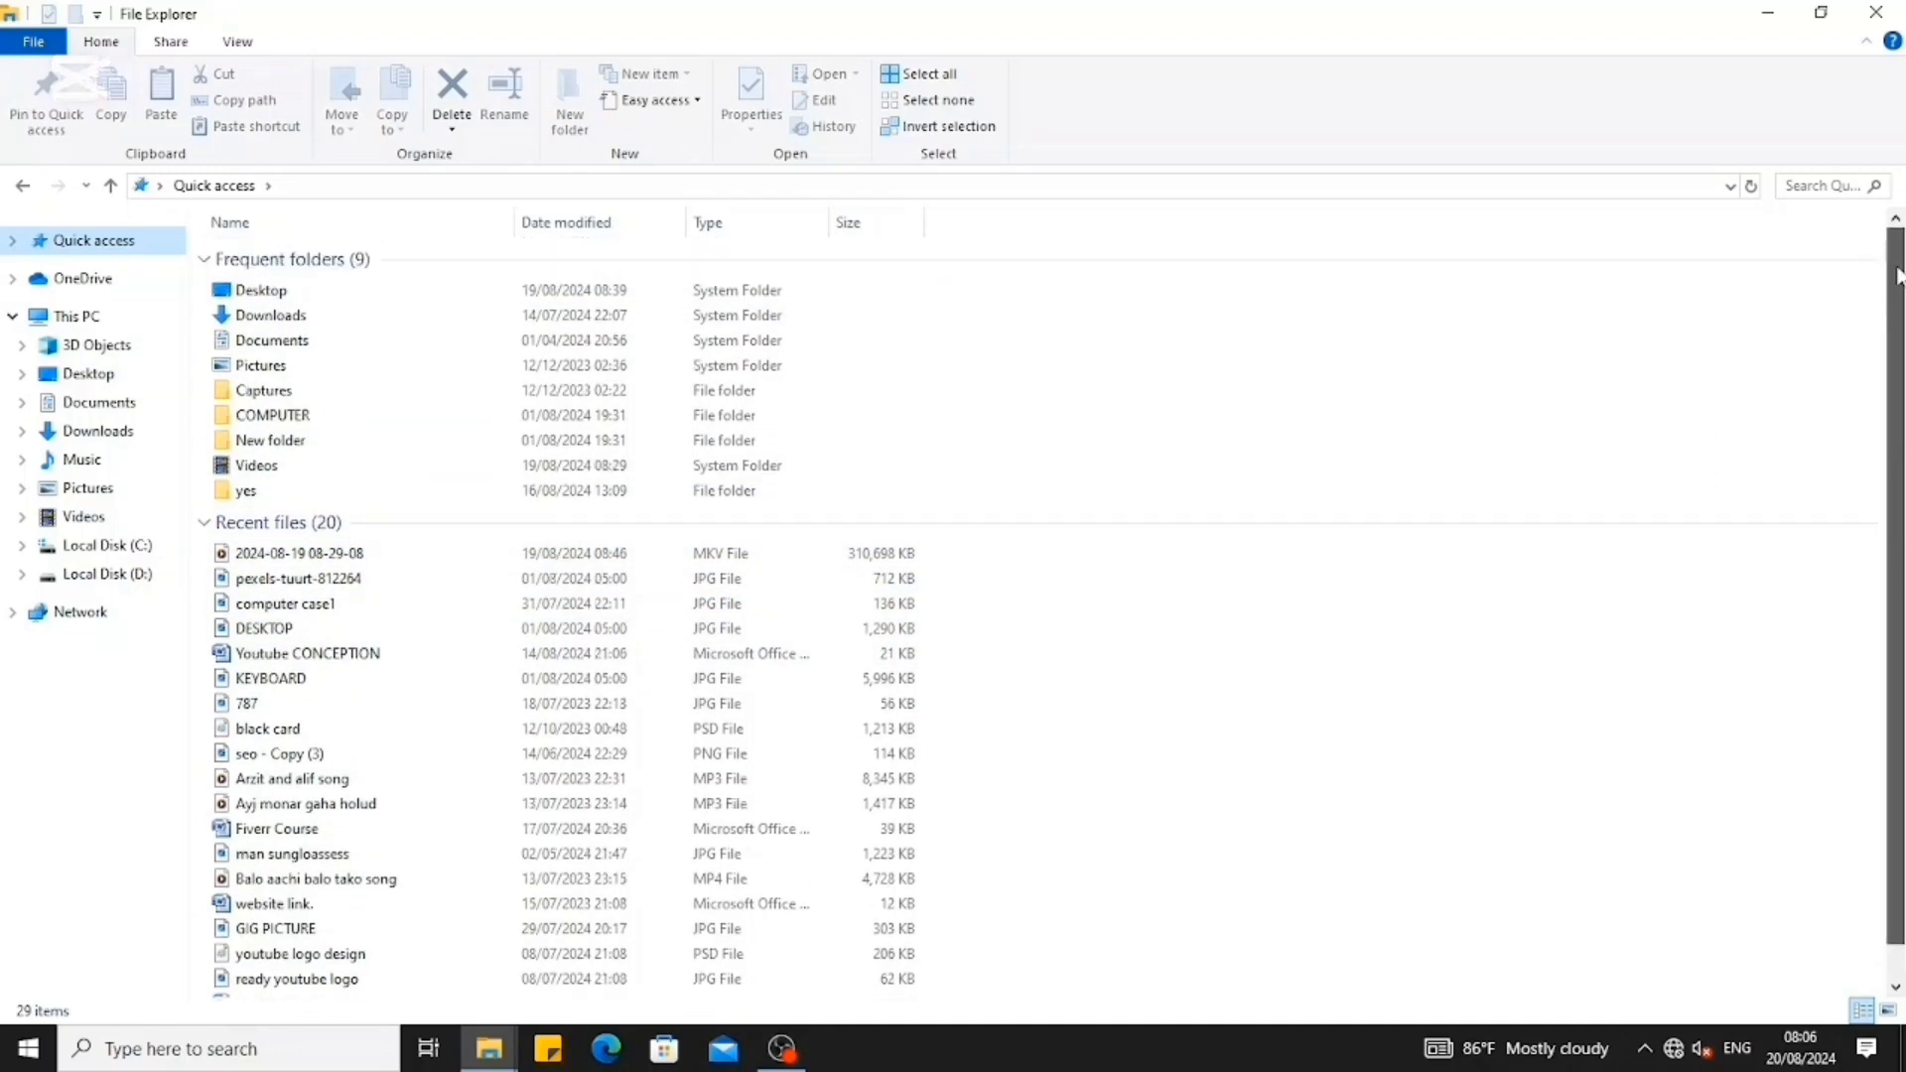
- Open the OneDrive location, close the OneDrive setup dialog, and go back to This PC
click(84, 279)
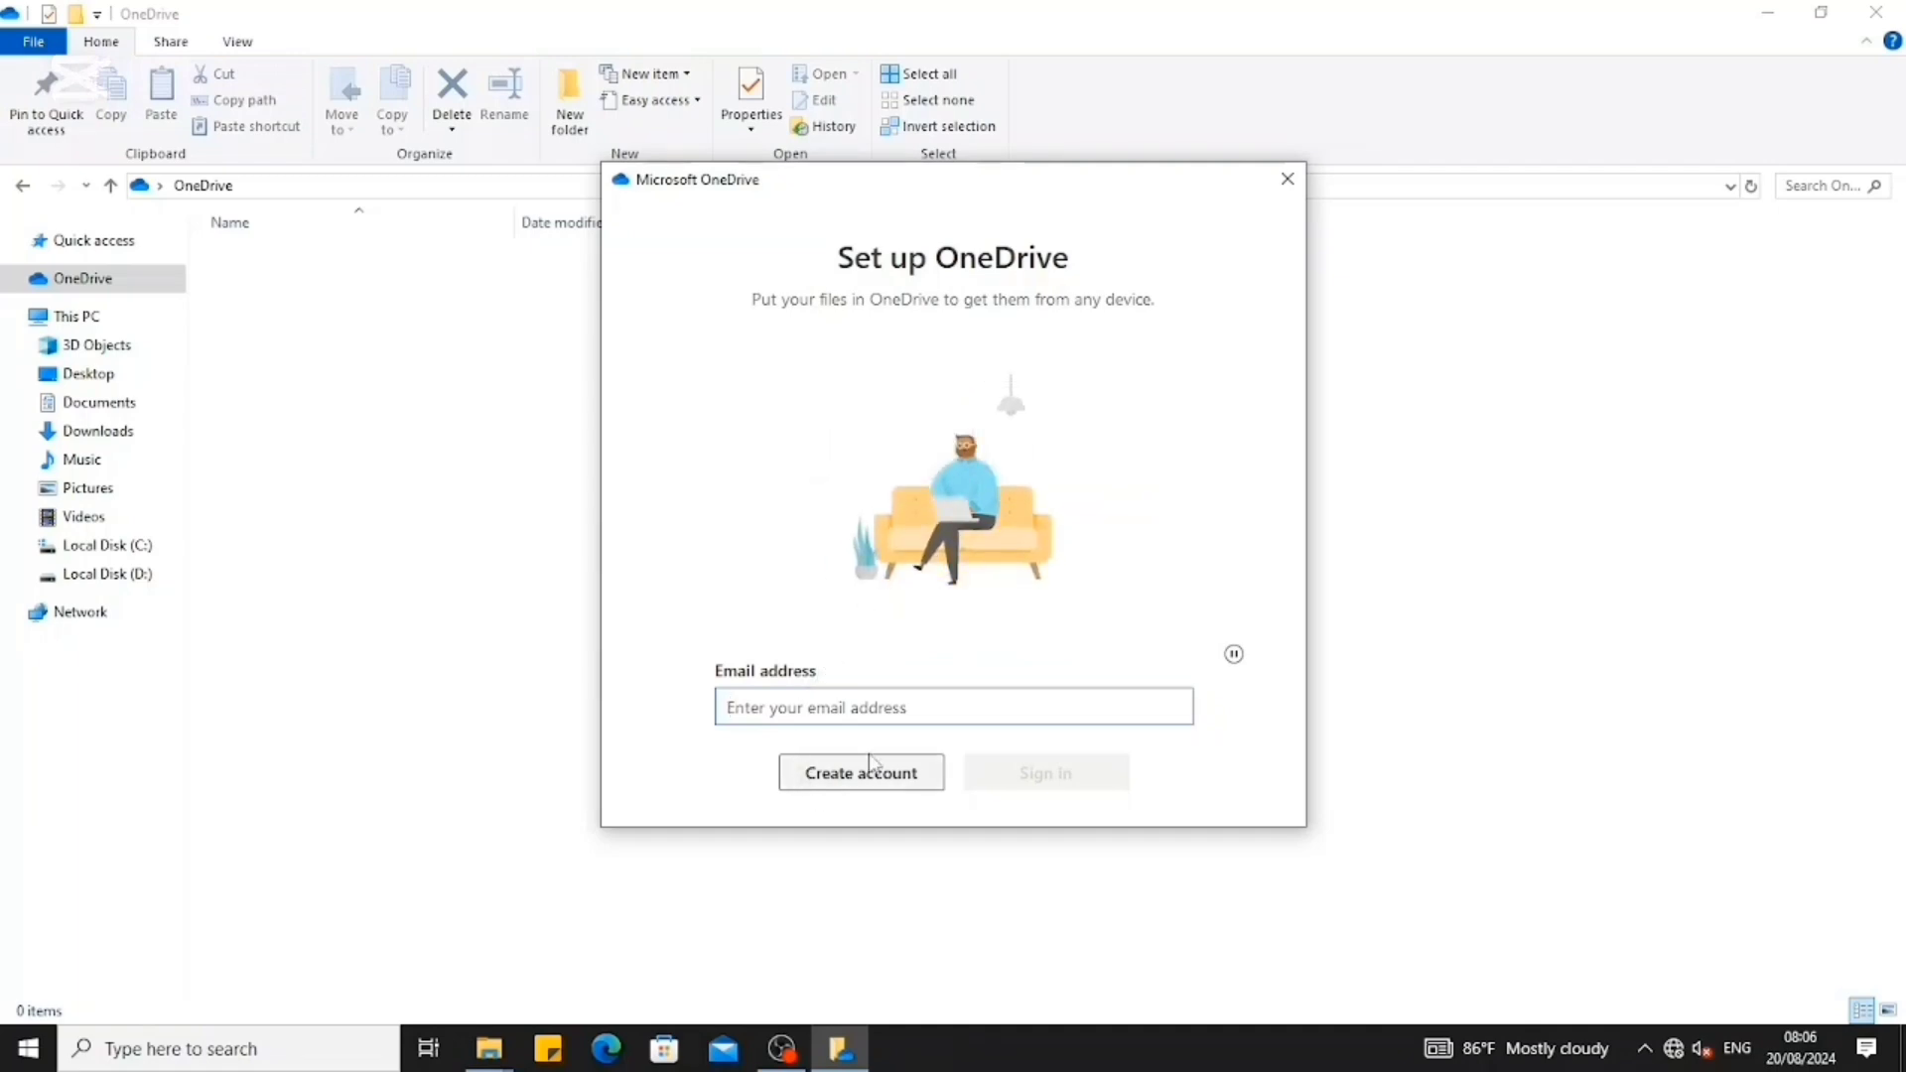
click(1285, 183)
click(88, 323)
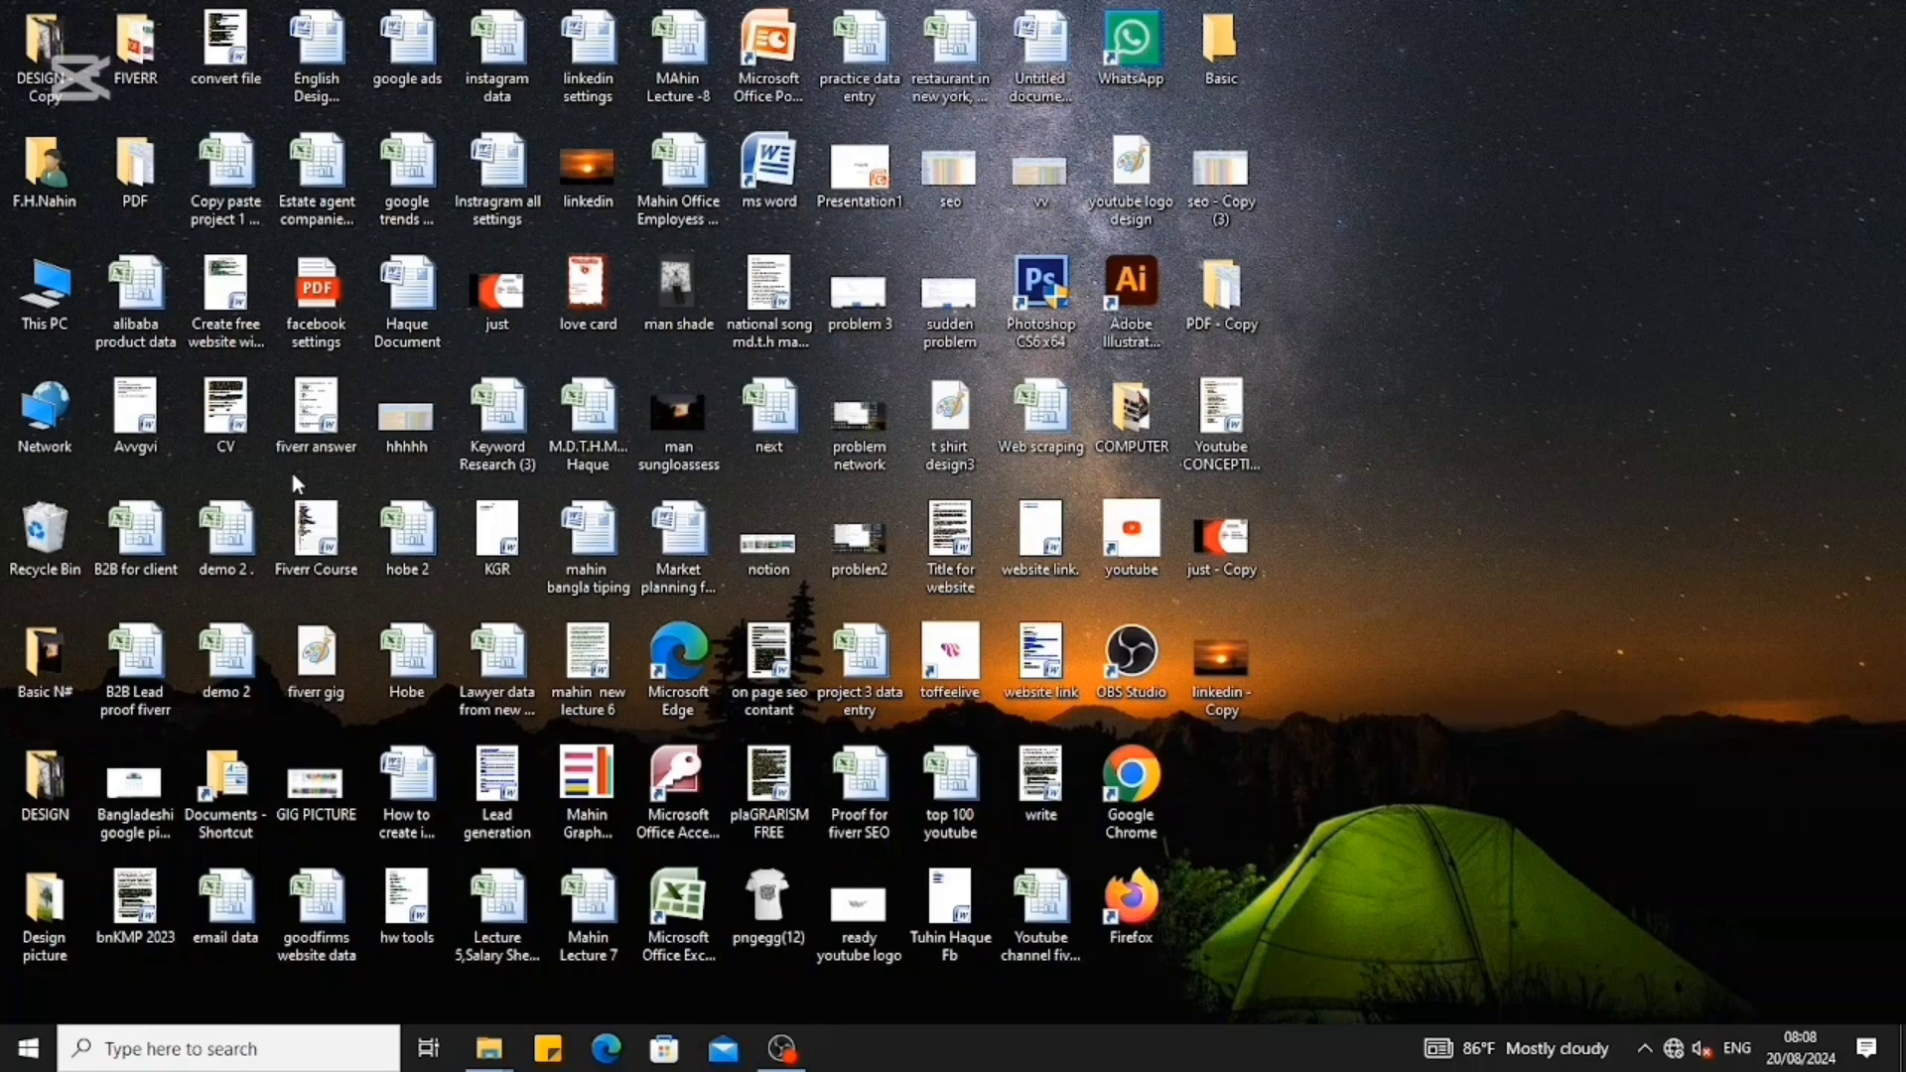
- Delete the image files "just - Copy" and "linkedin - Copy" from the desktop
right_click(1206, 575)
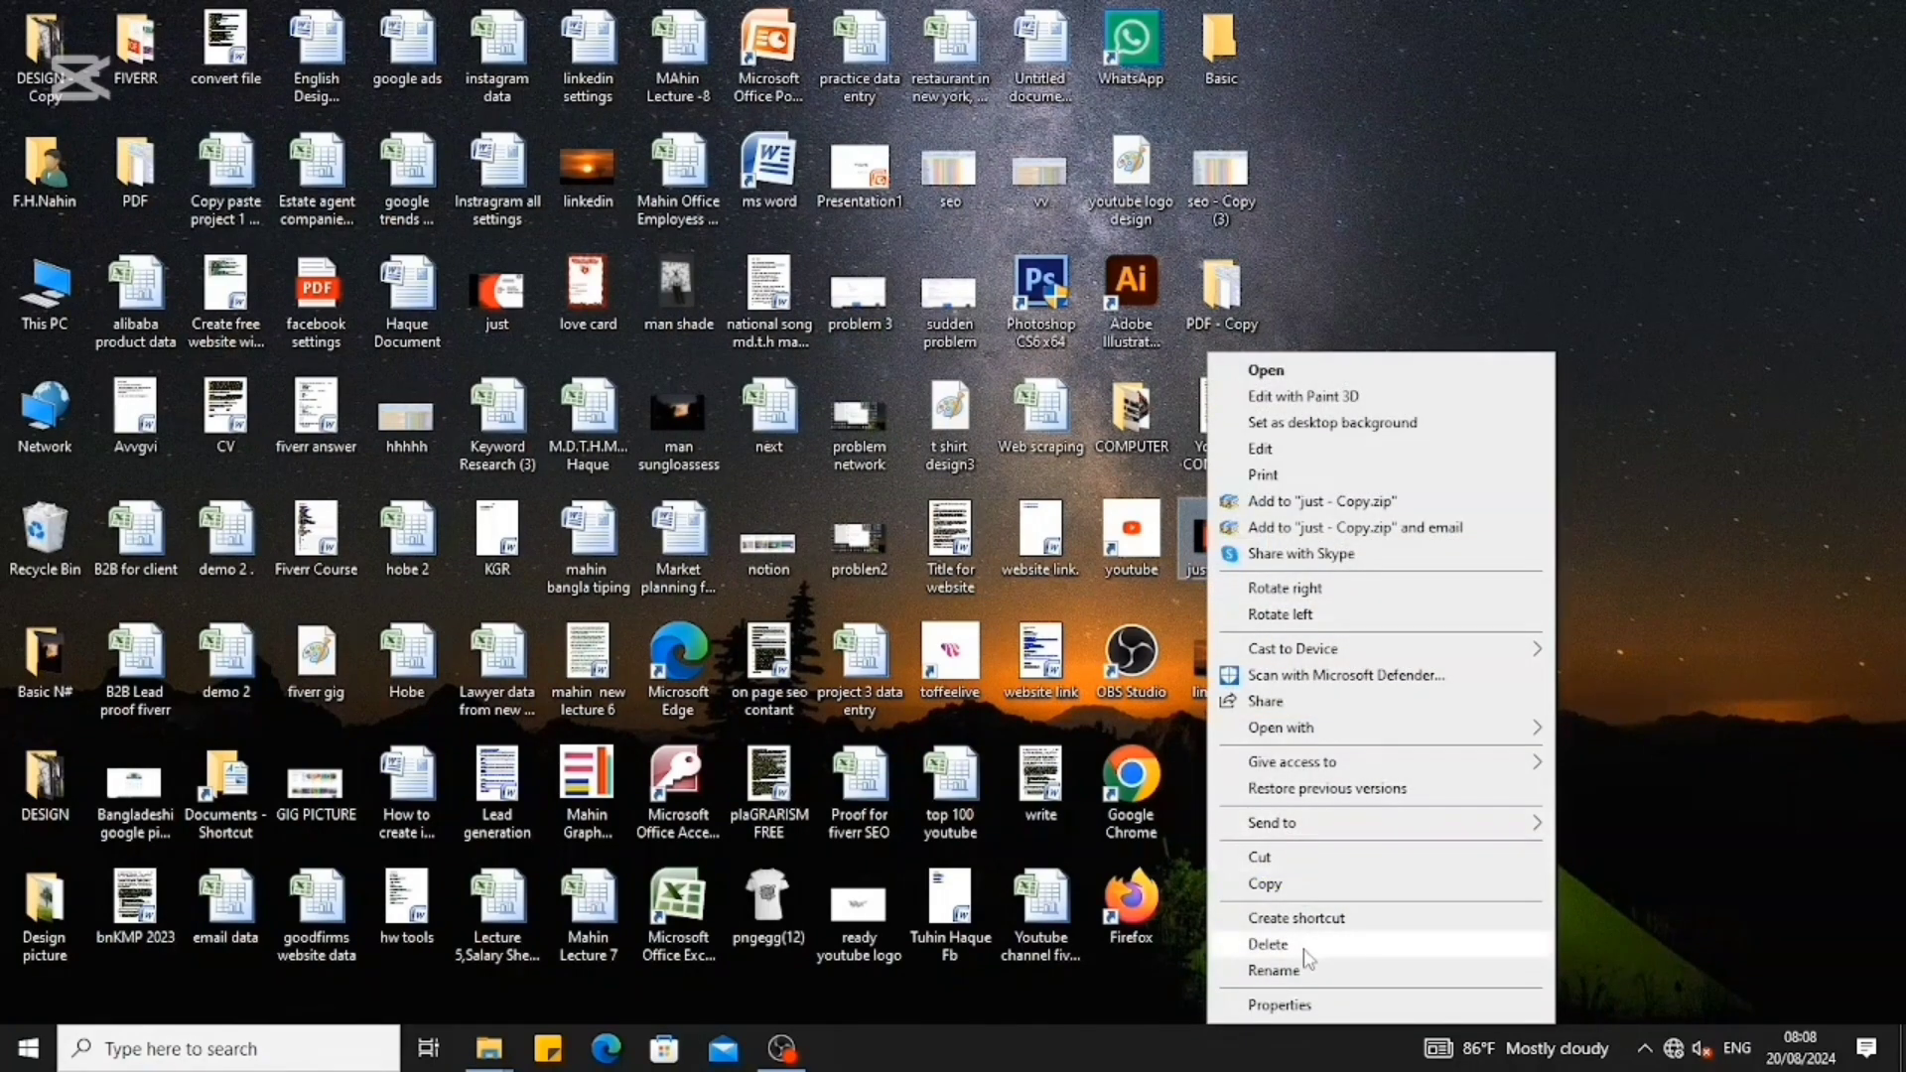
click(1291, 941)
right_click(1225, 566)
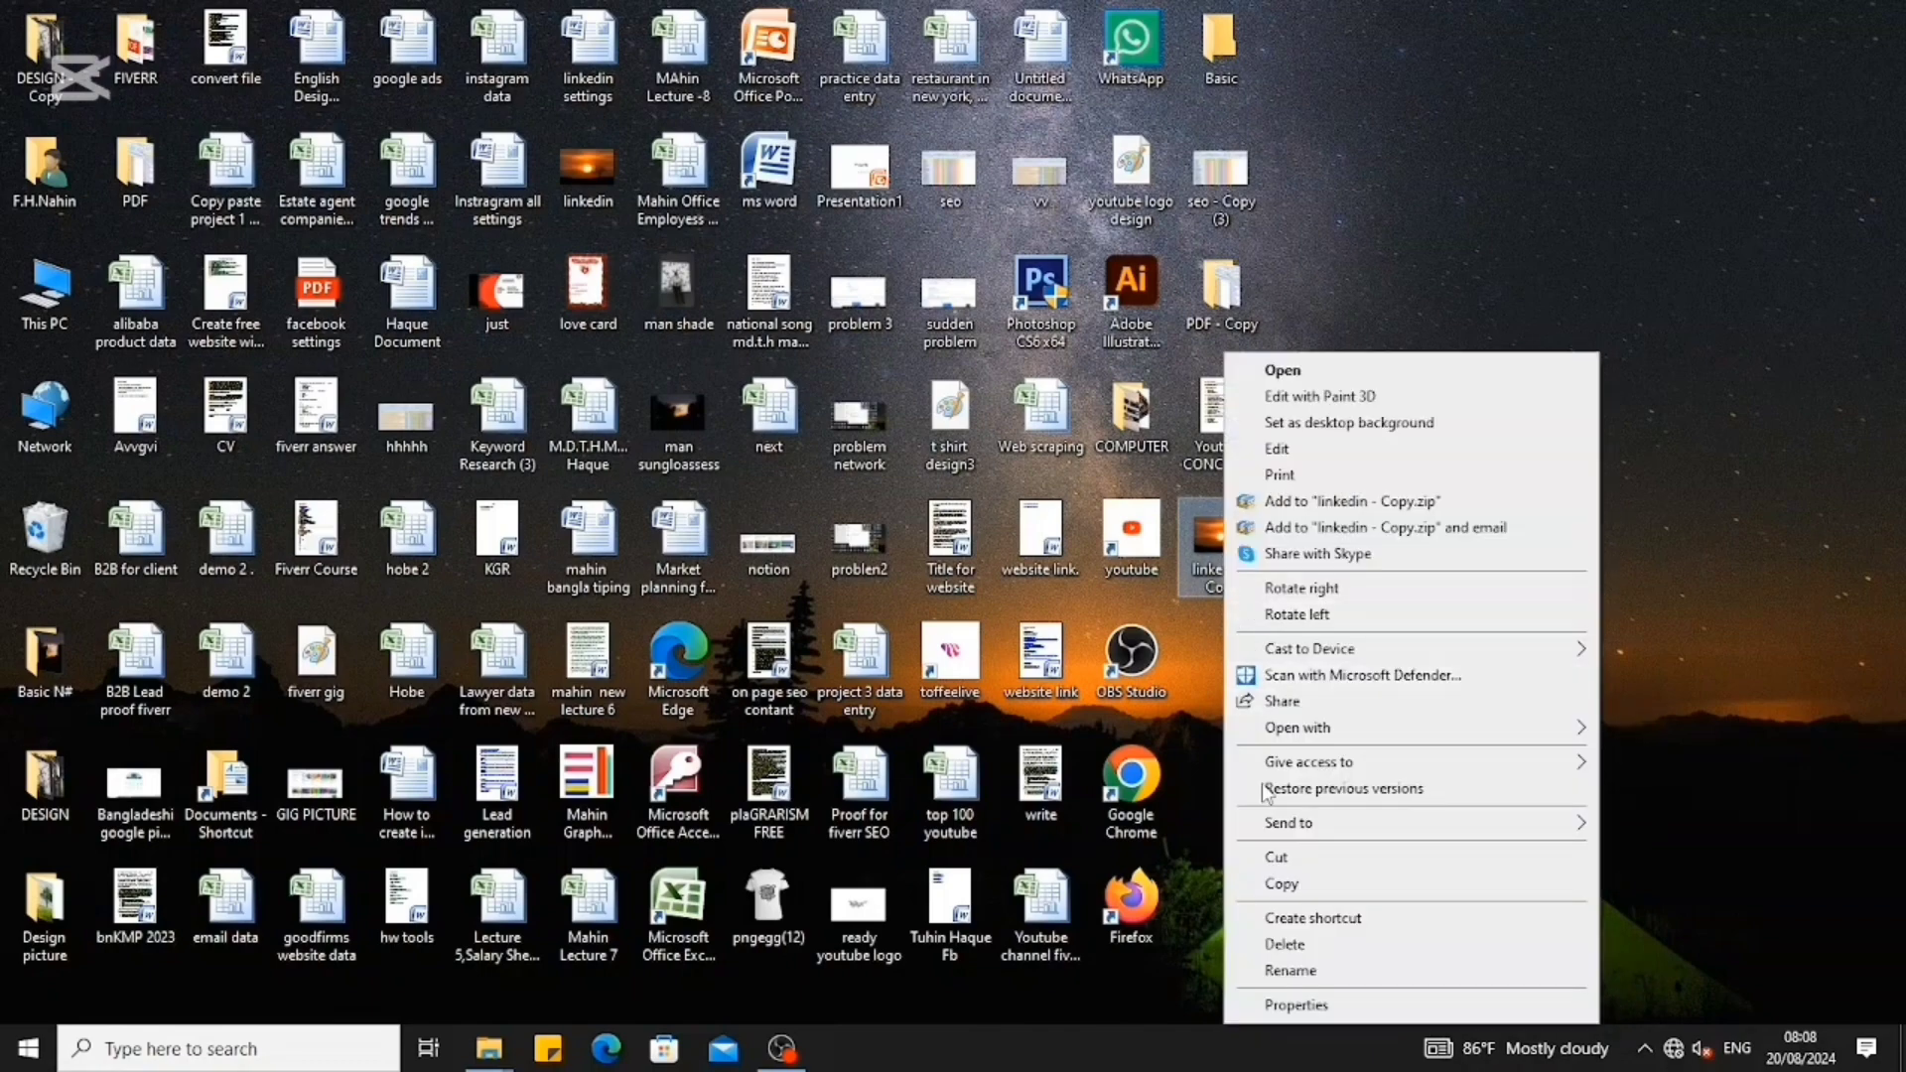
click(1287, 945)
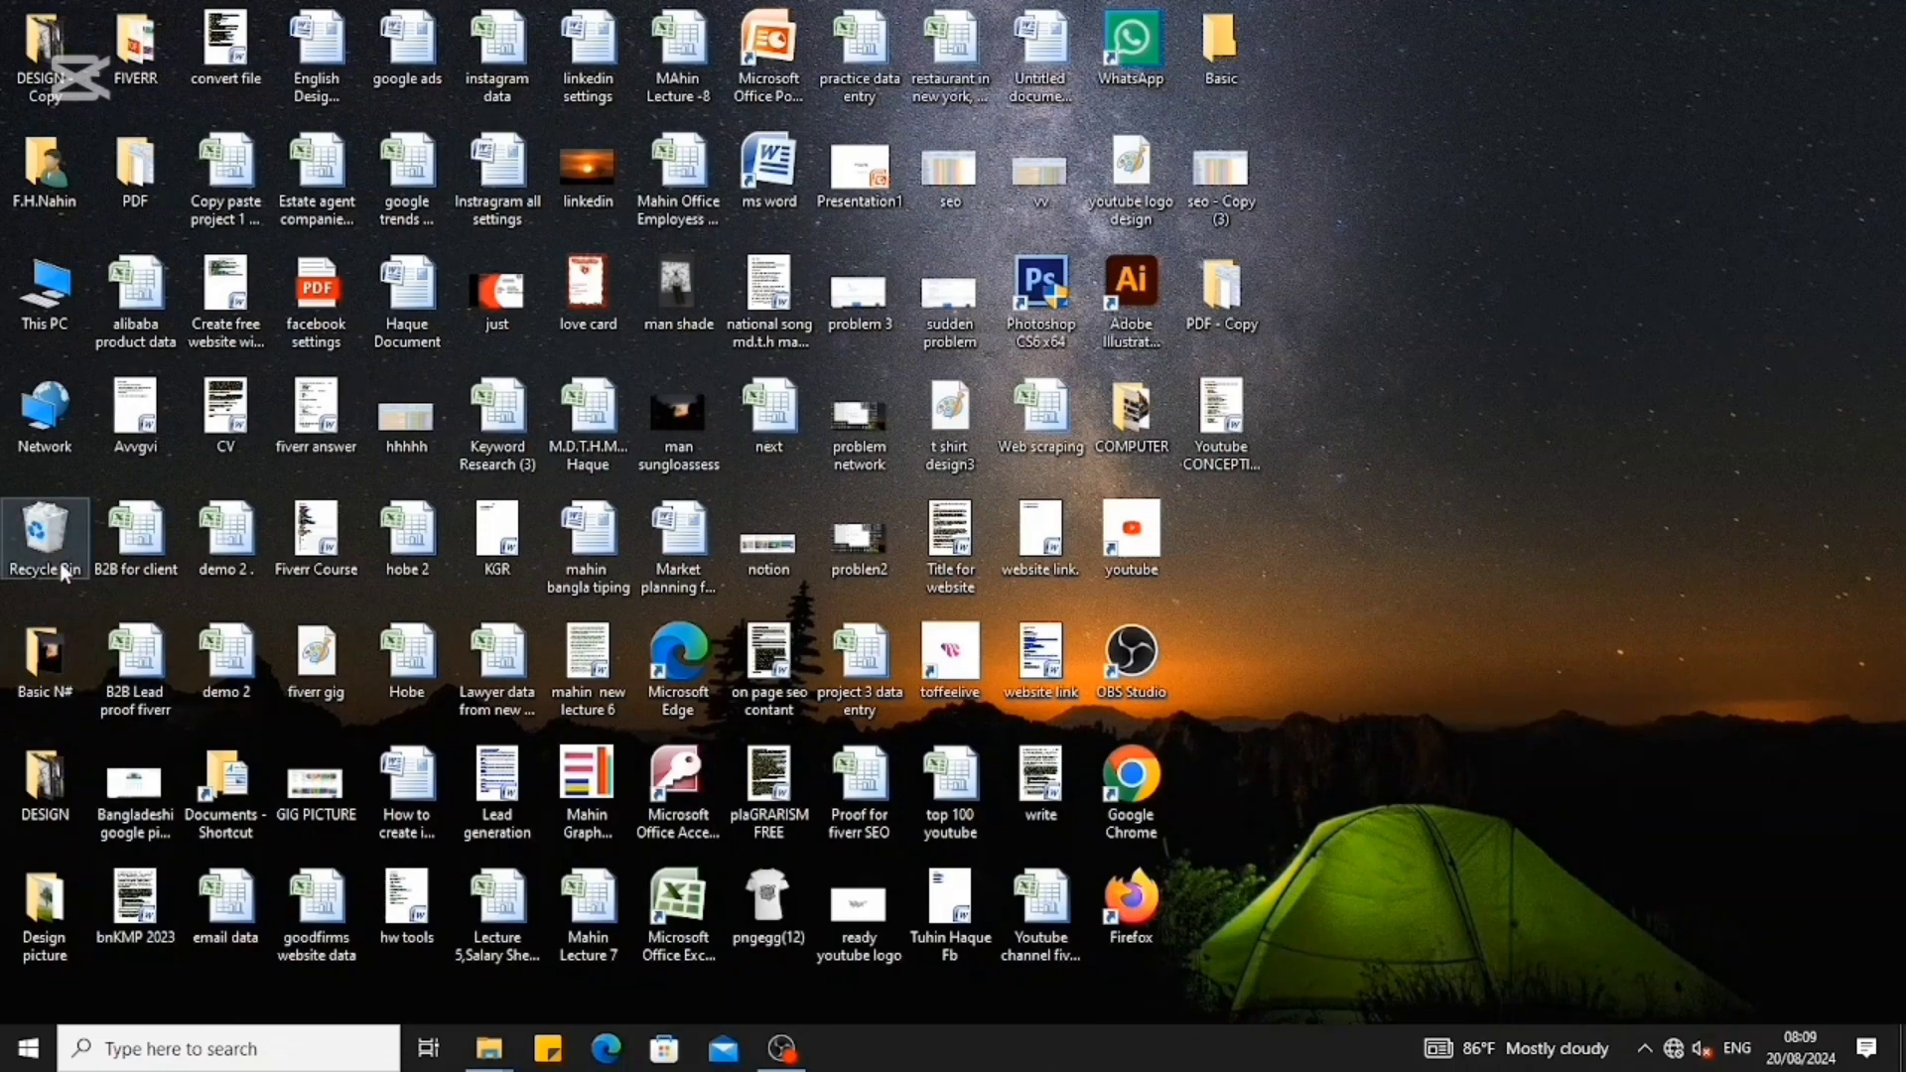
- Move the Recycle Bin icon into the neighbouring desktop column, between B2B for client and B2B Lead proof fiverr
drag(66, 571, 120, 569)
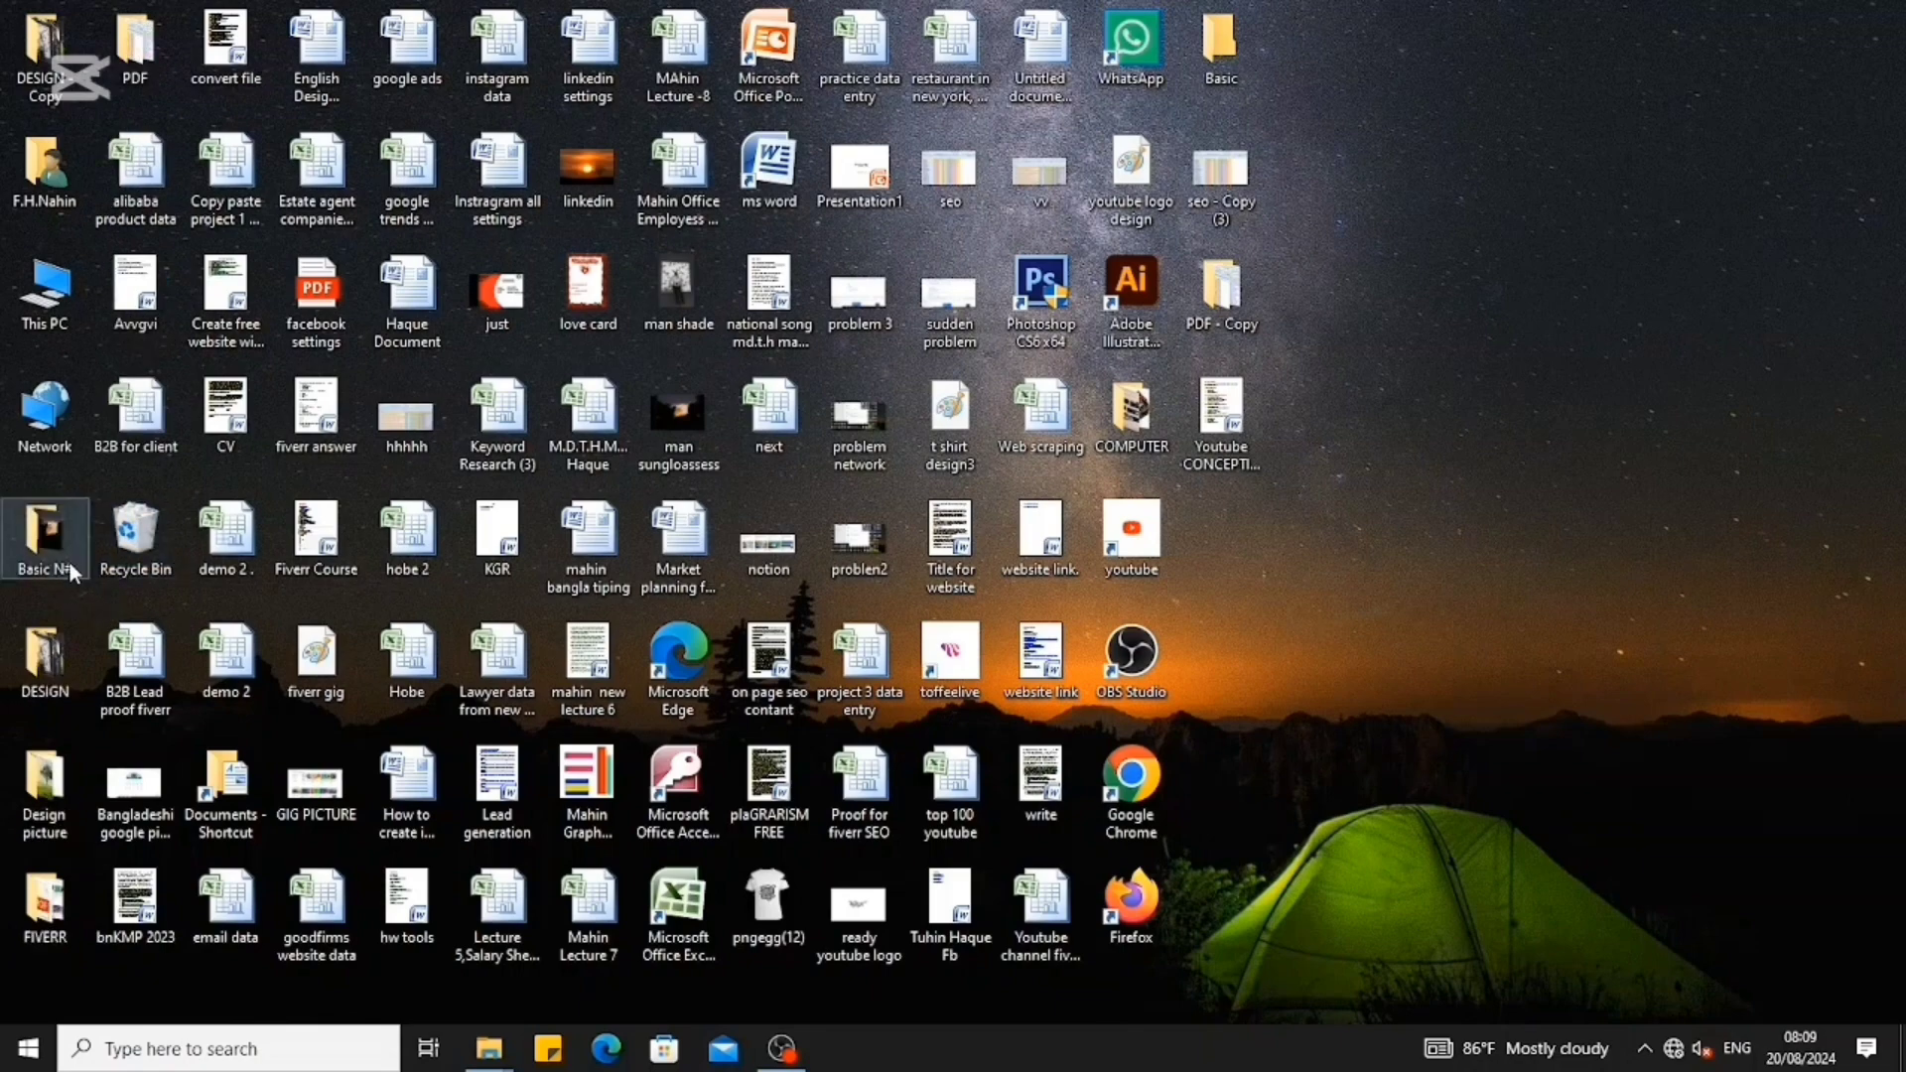
- Open the Recycle Bin in a maximized window and restore the Word document "talking design" to its original location
double_click(120, 569)
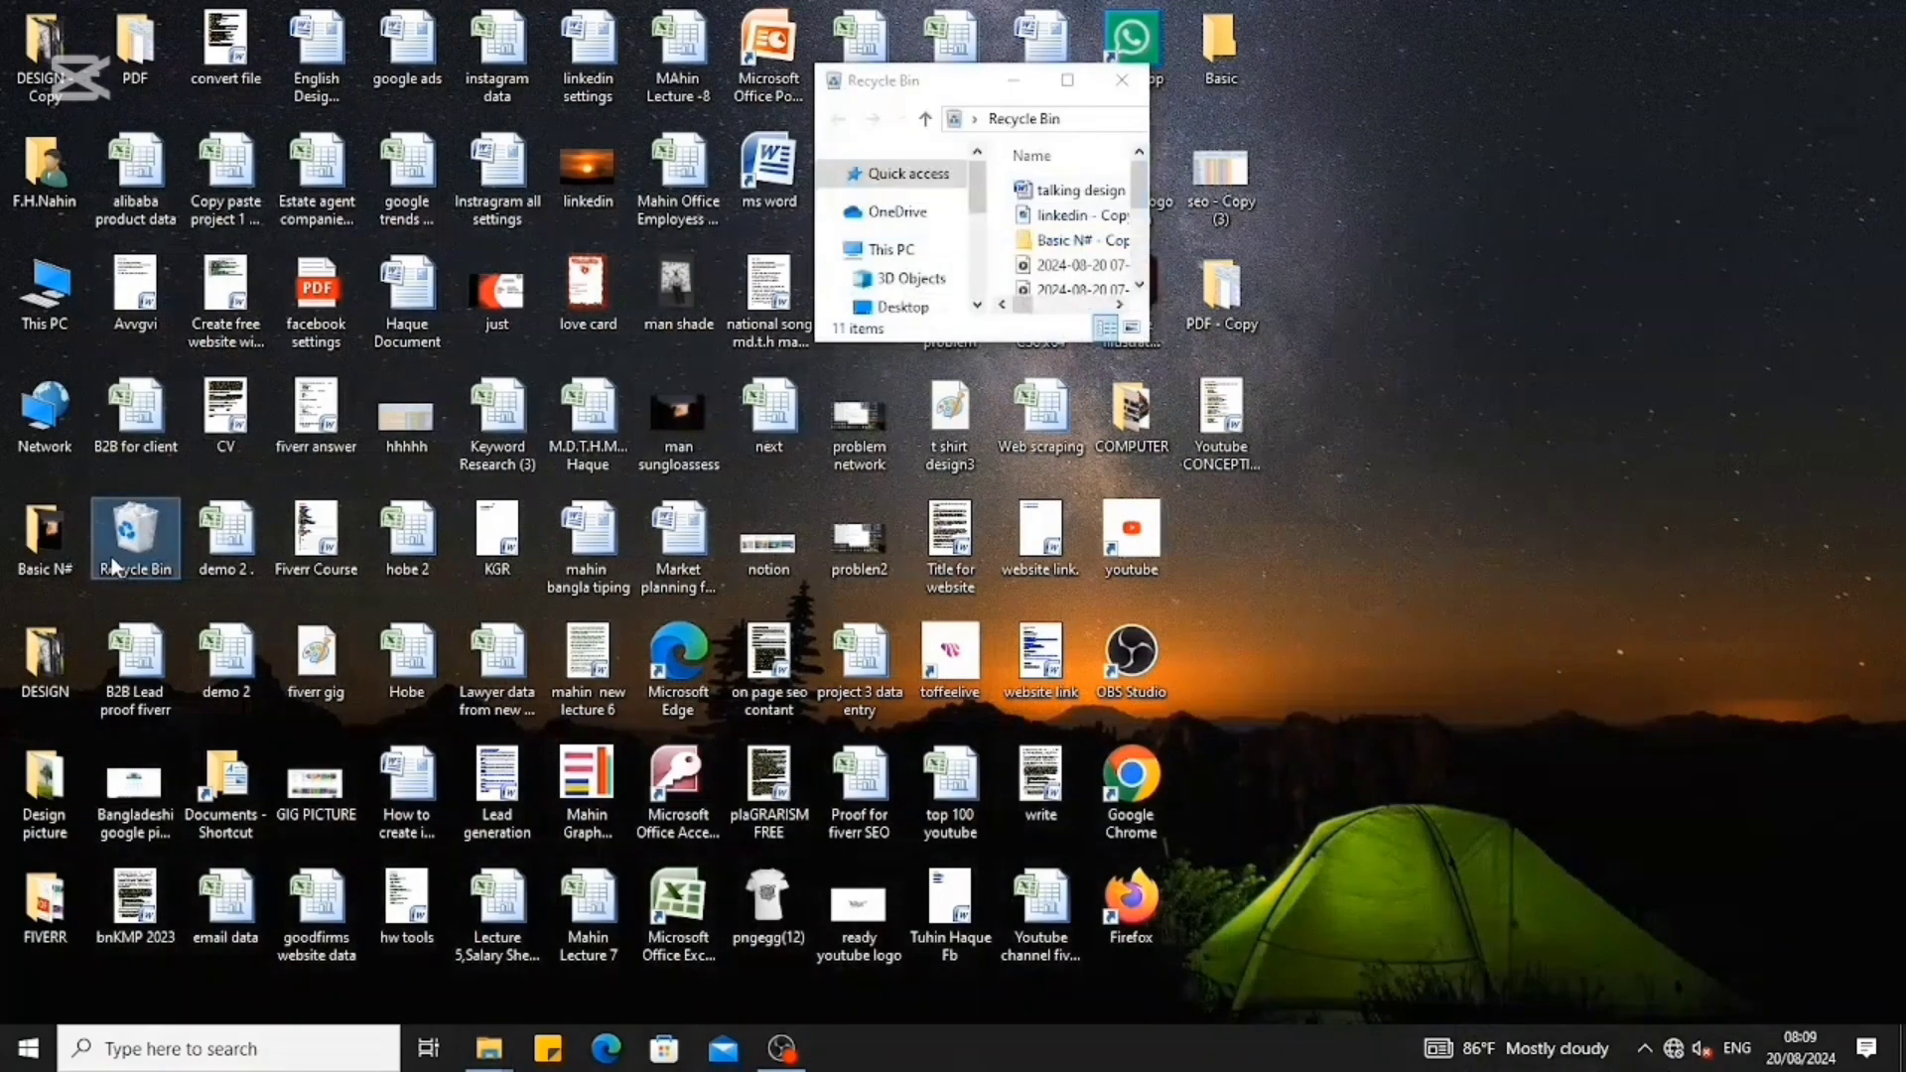
click(1100, 59)
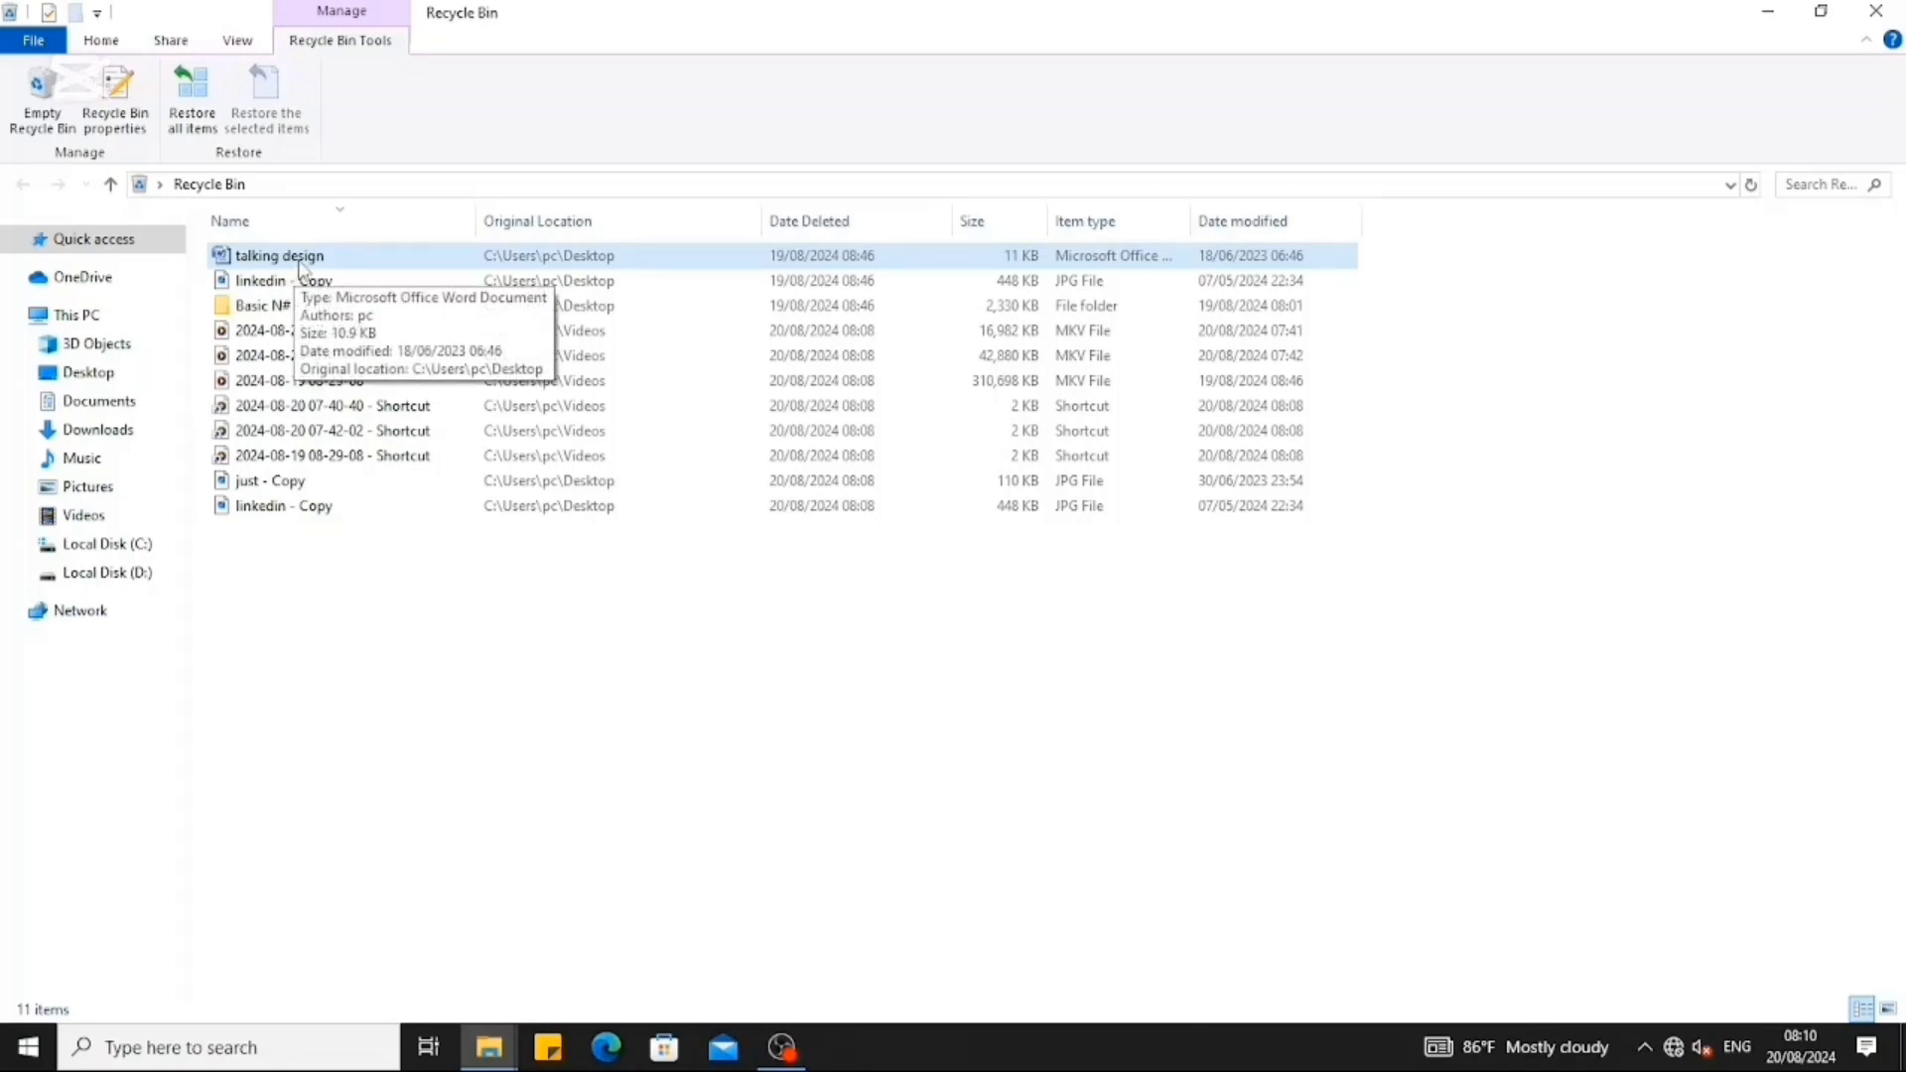
right_click(285, 261)
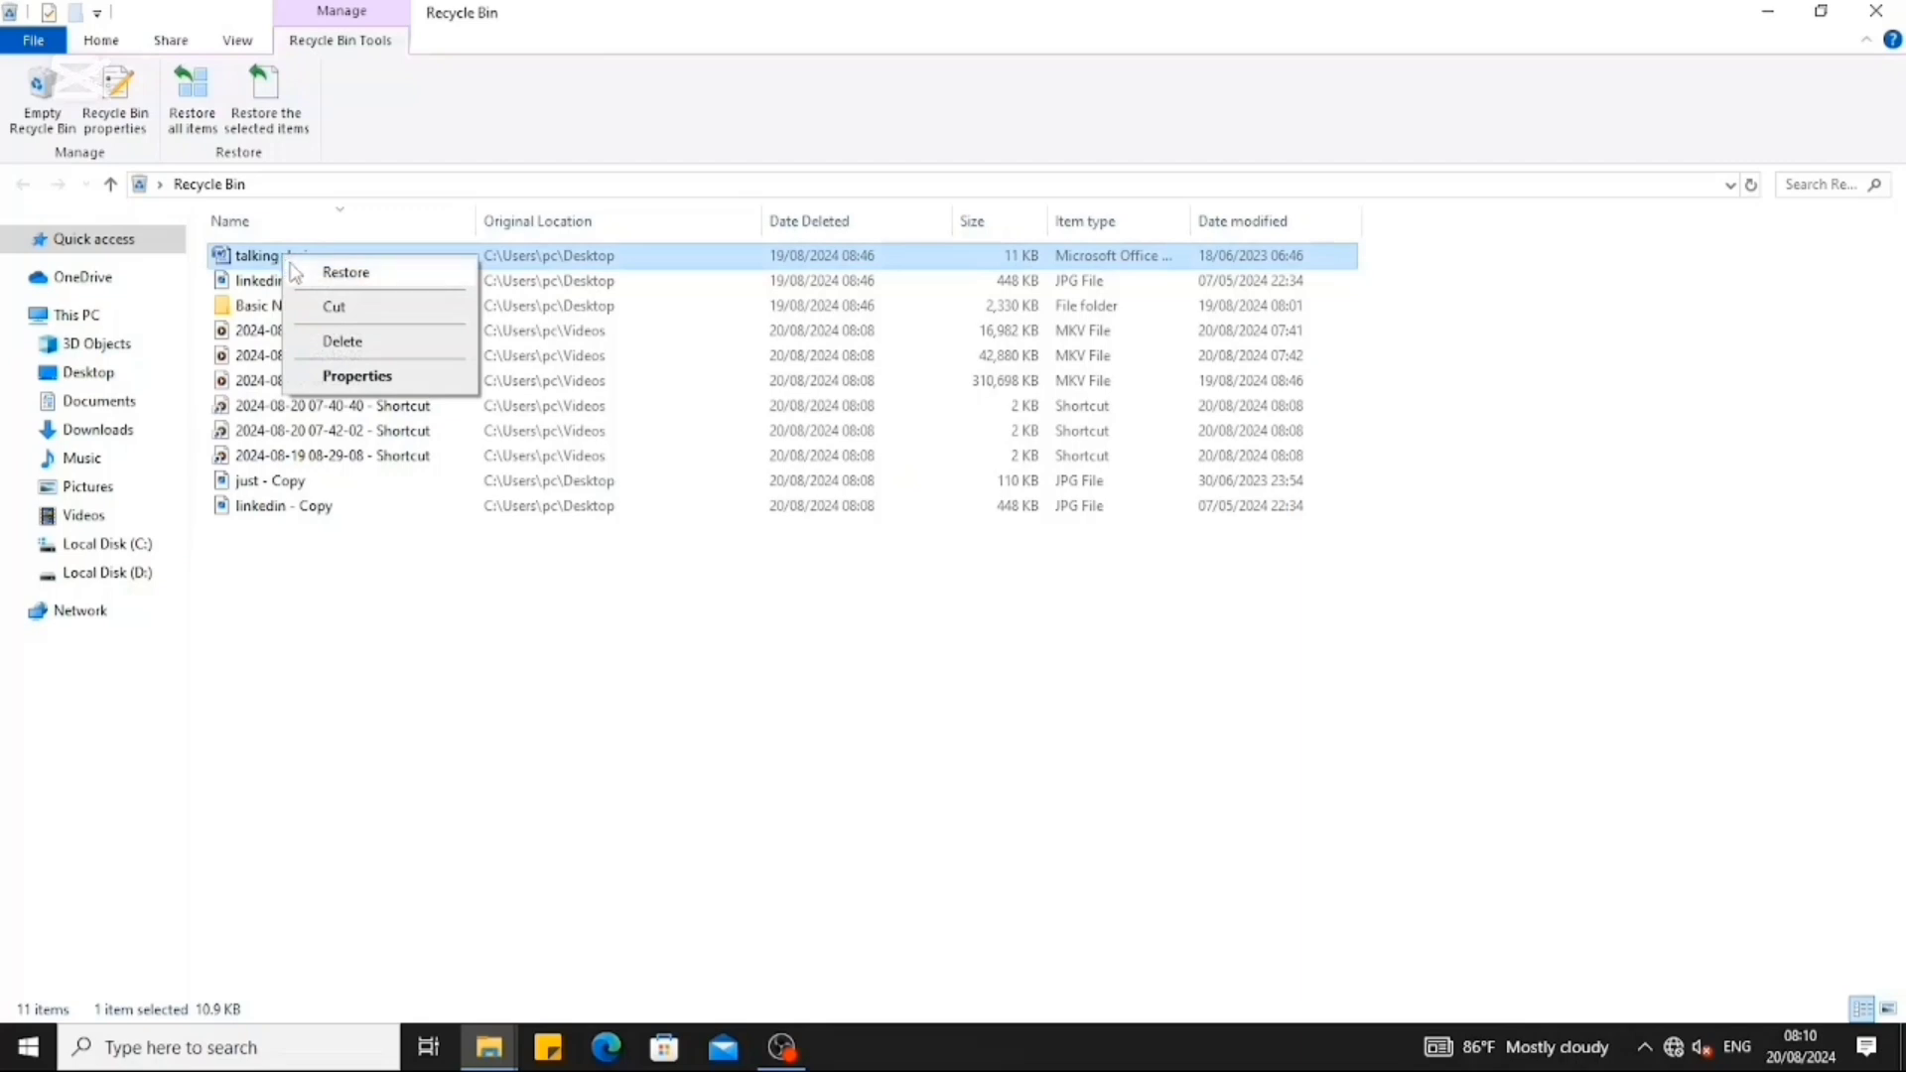
click(350, 279)
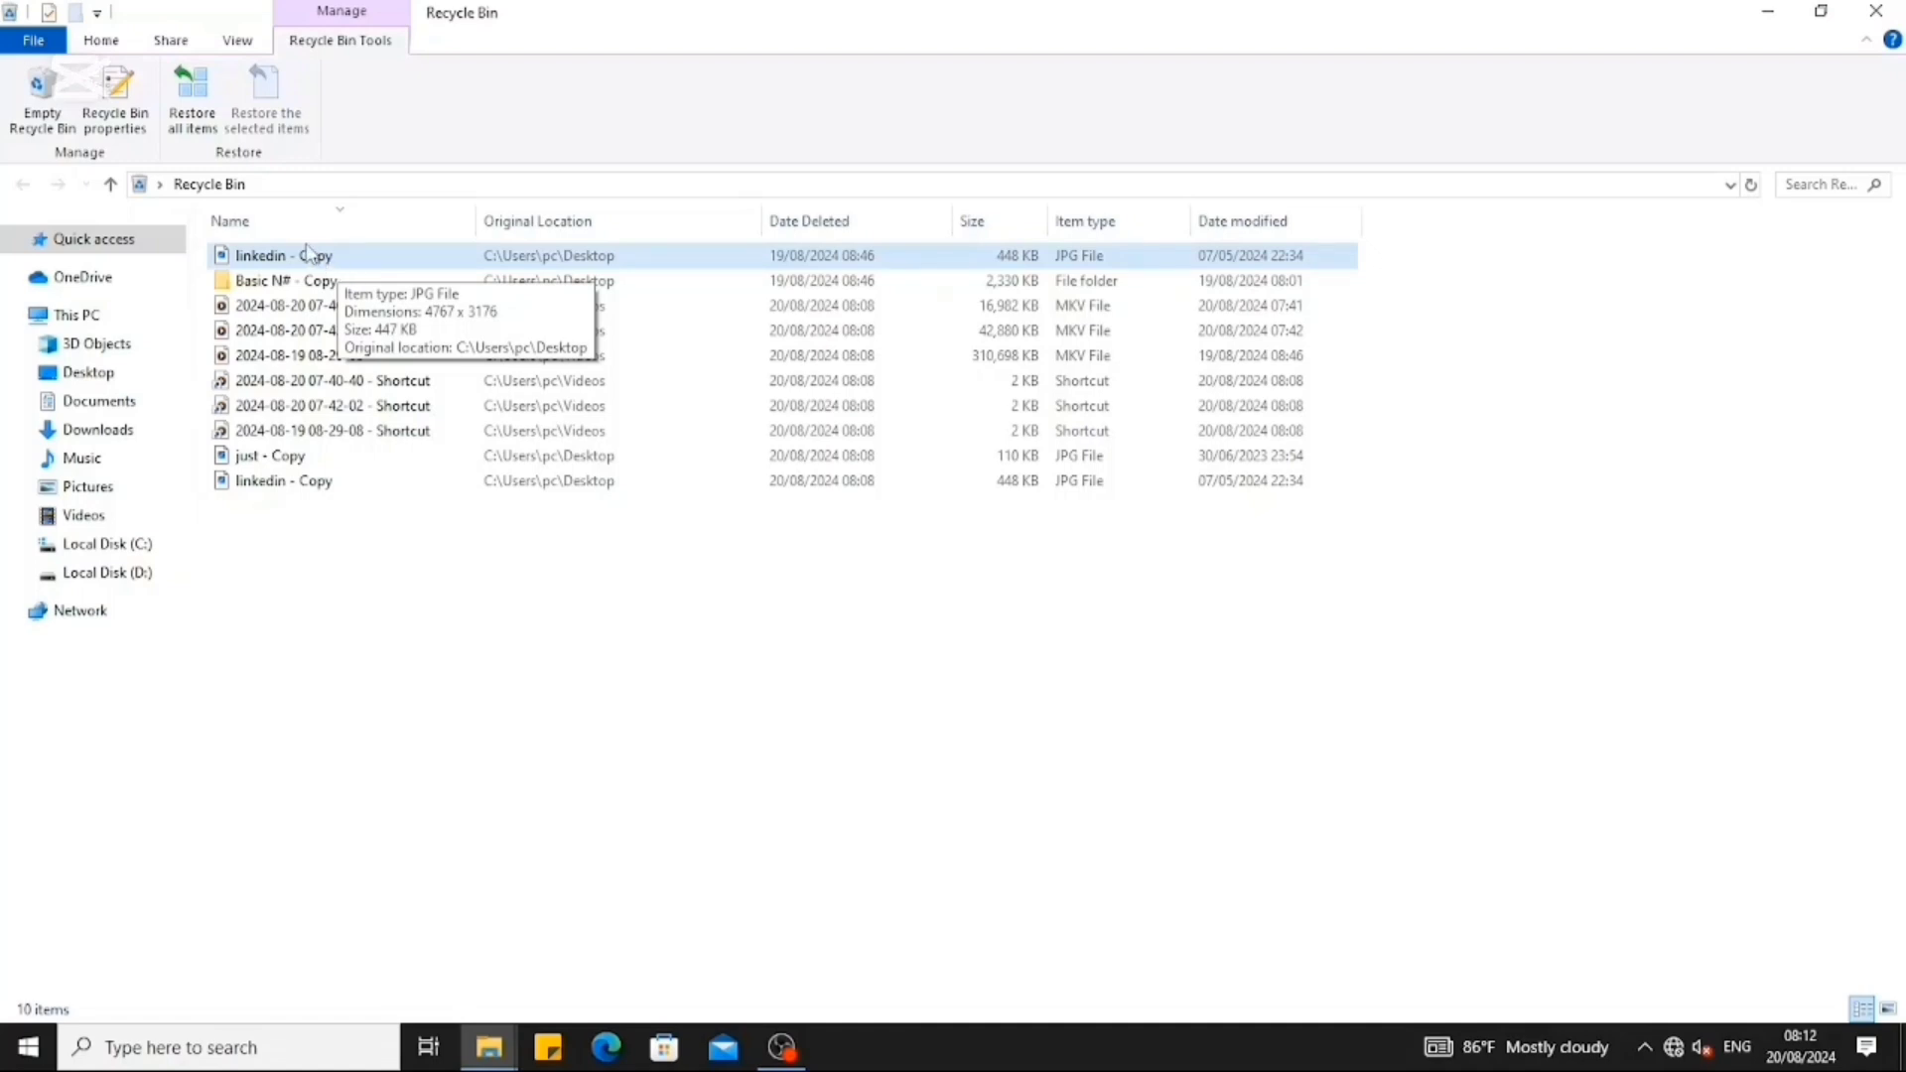
- Permanently delete the first "linkedin - Copy" image, the one deleted on 19/08/2024, from the Recycle Bin
right_click(306, 261)
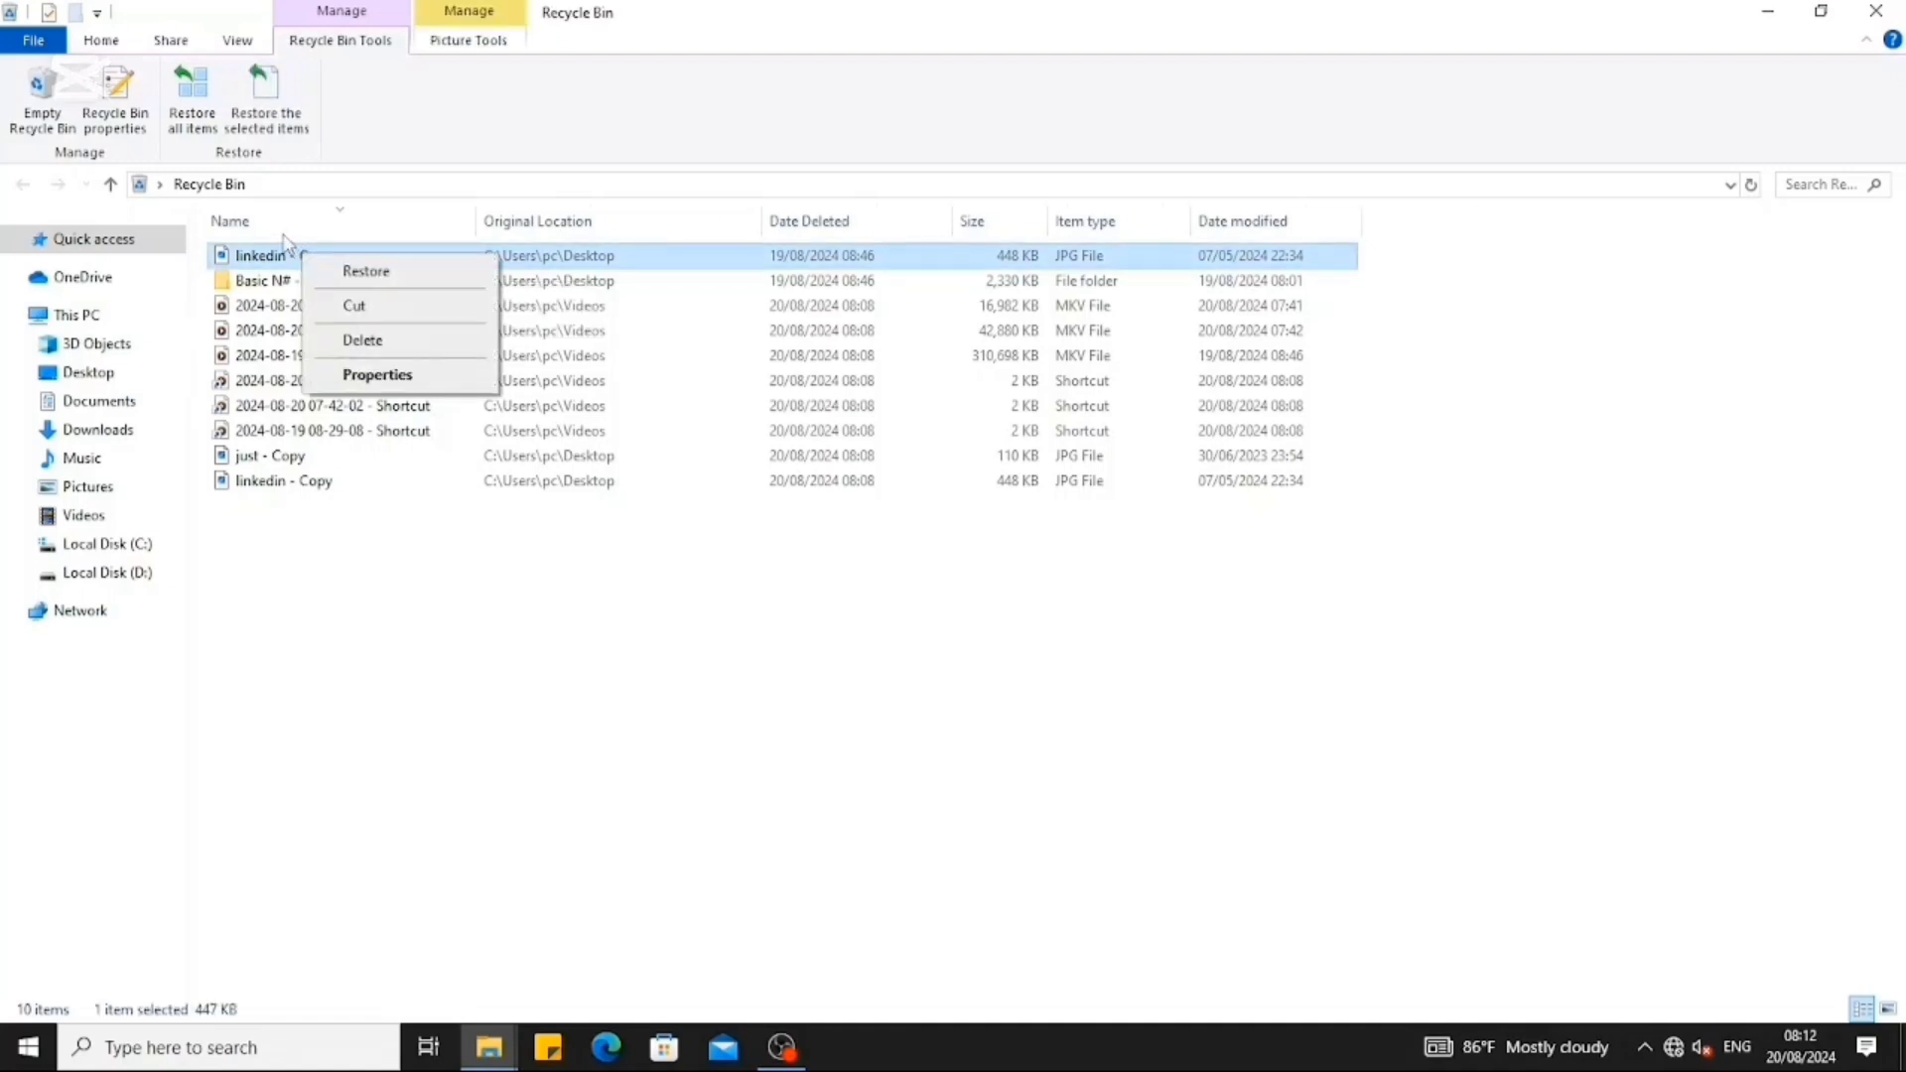
click(363, 341)
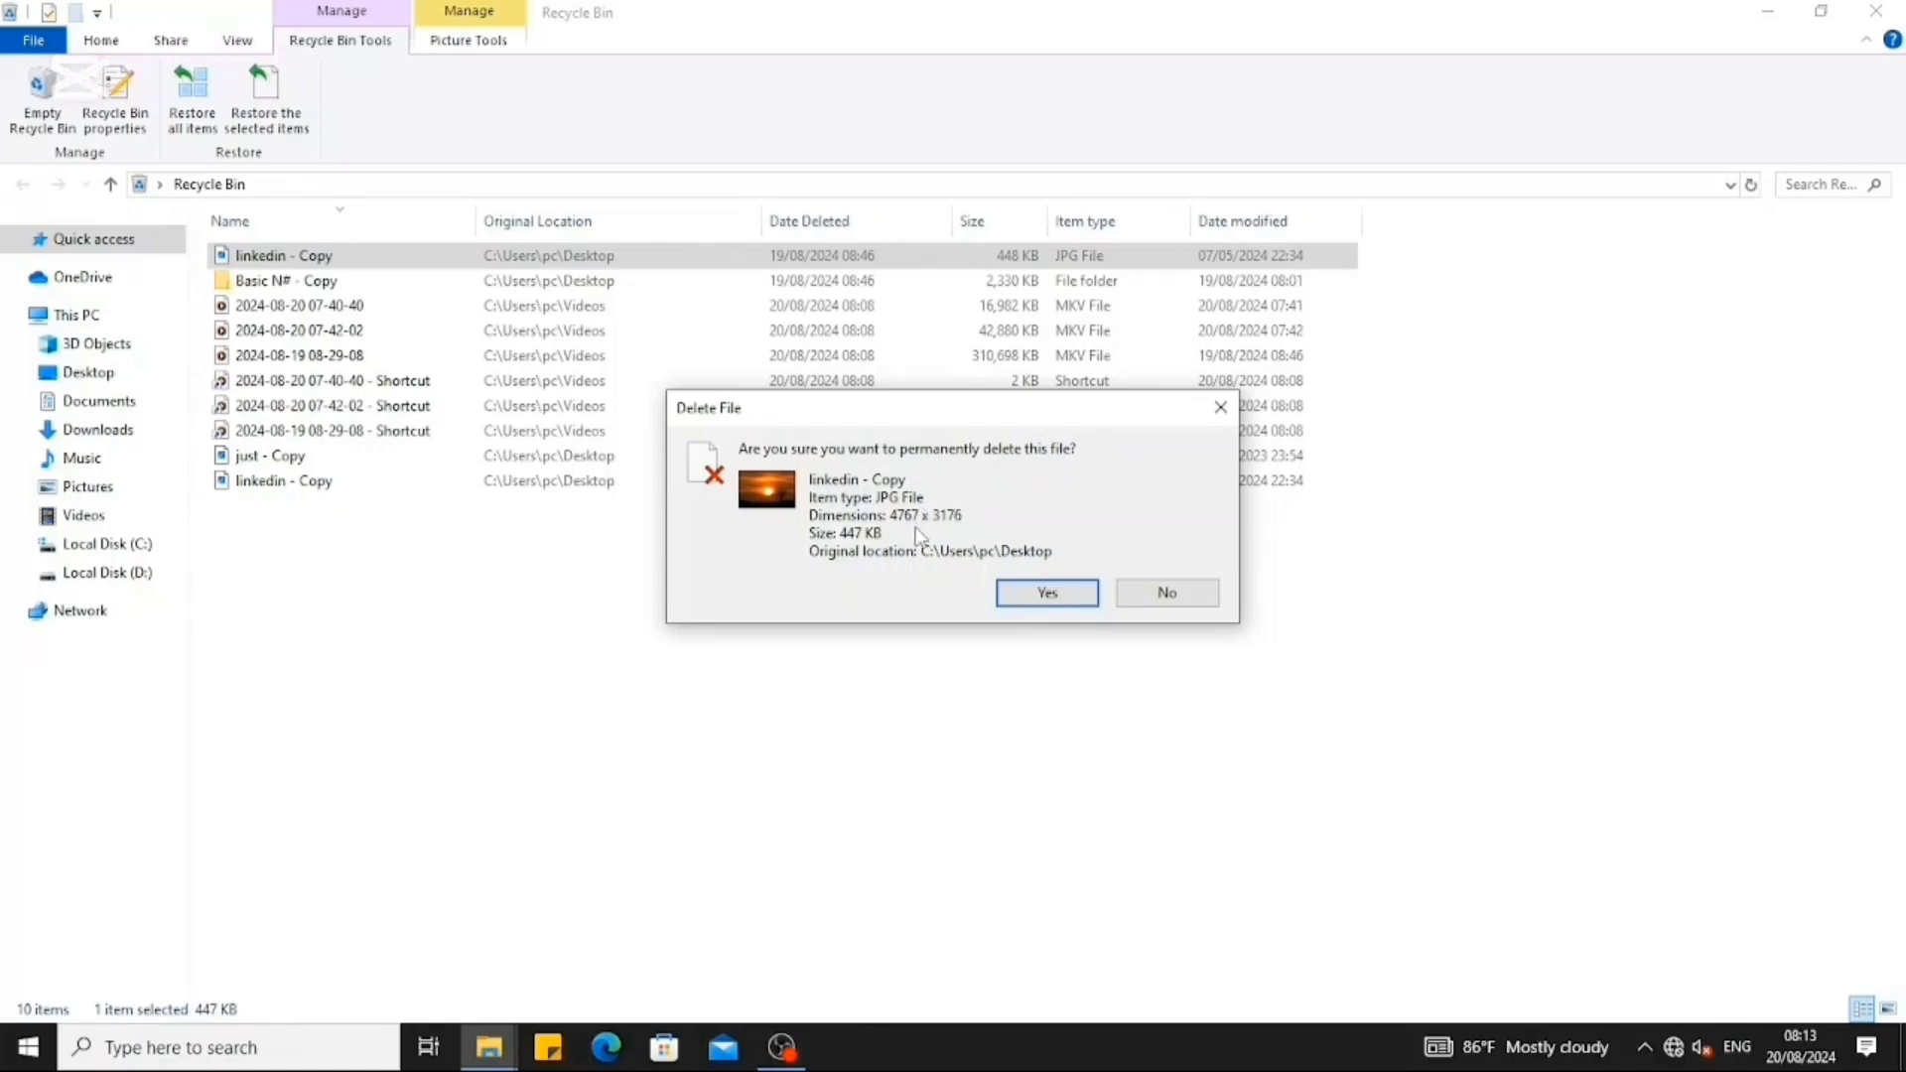
click(1051, 594)
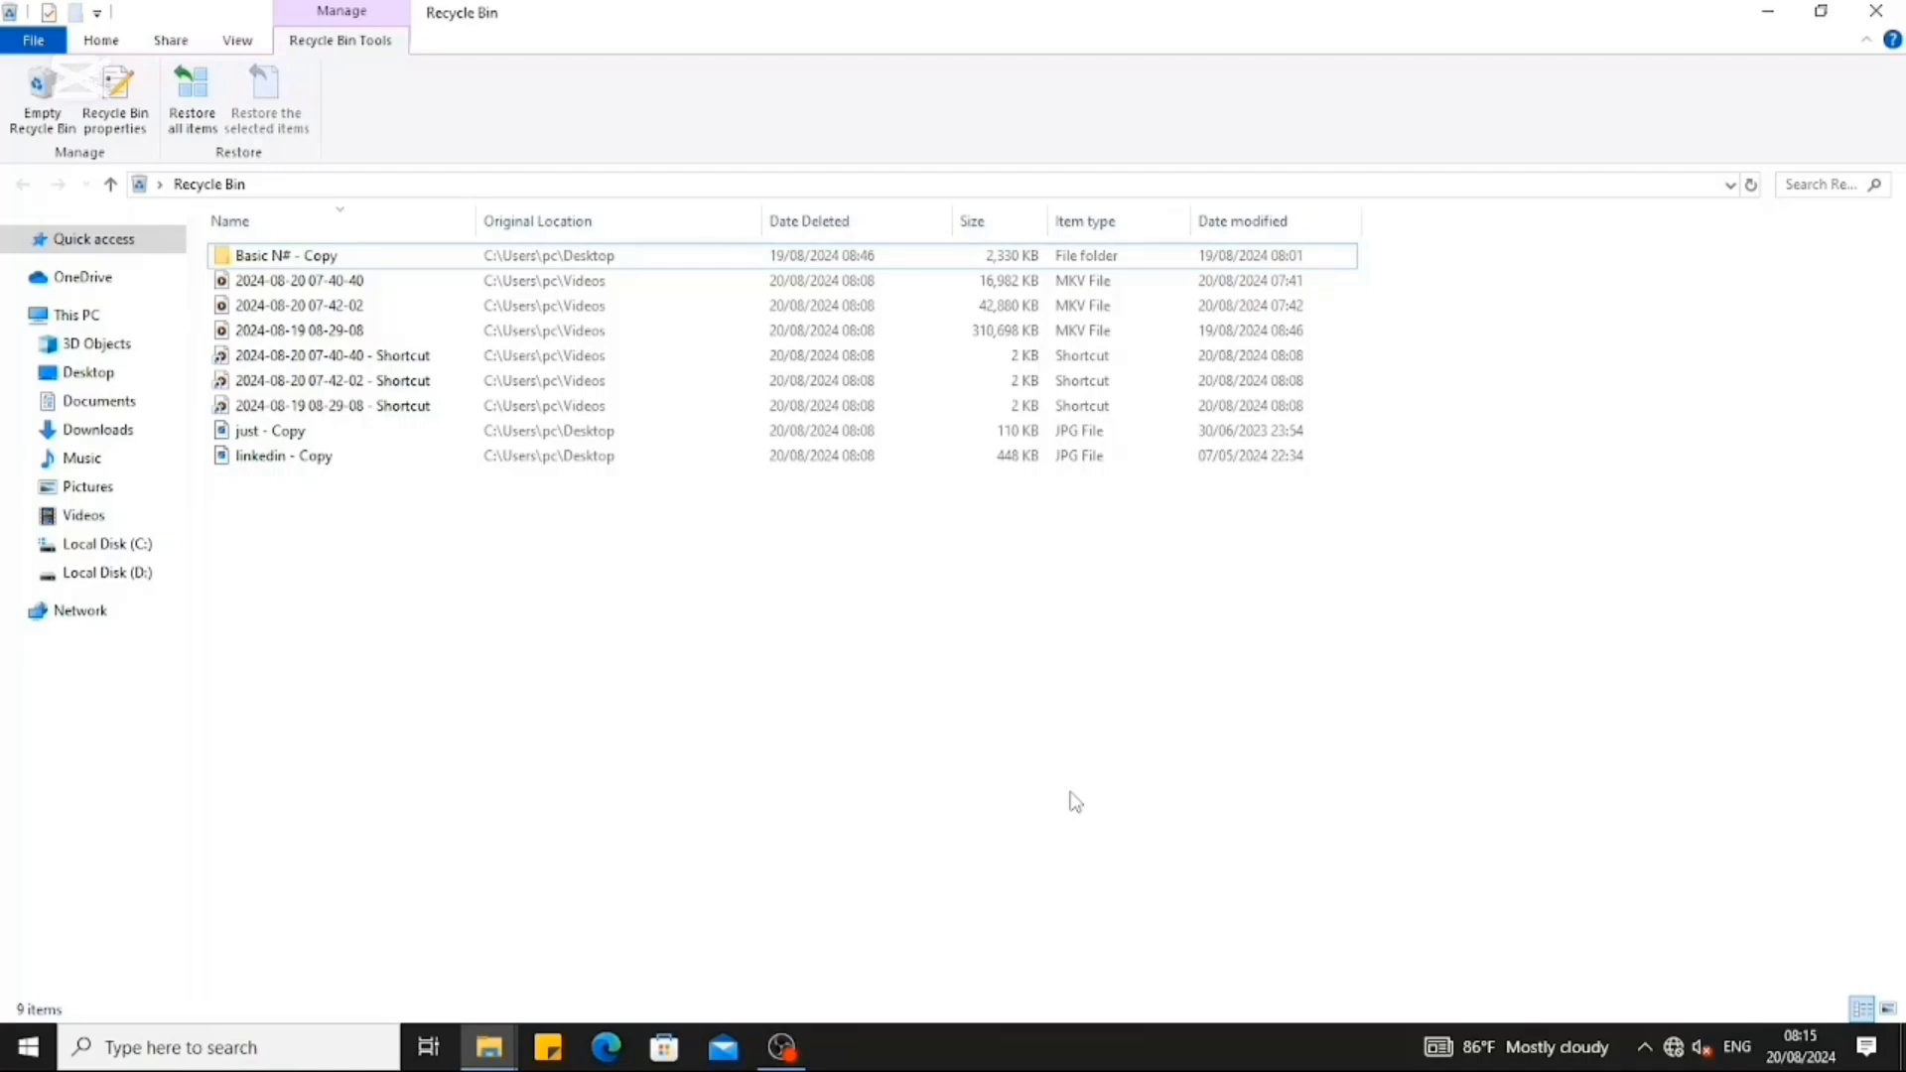
- Select all remaining items in the Recycle Bin and permanently delete them together
key(ctrl+a)
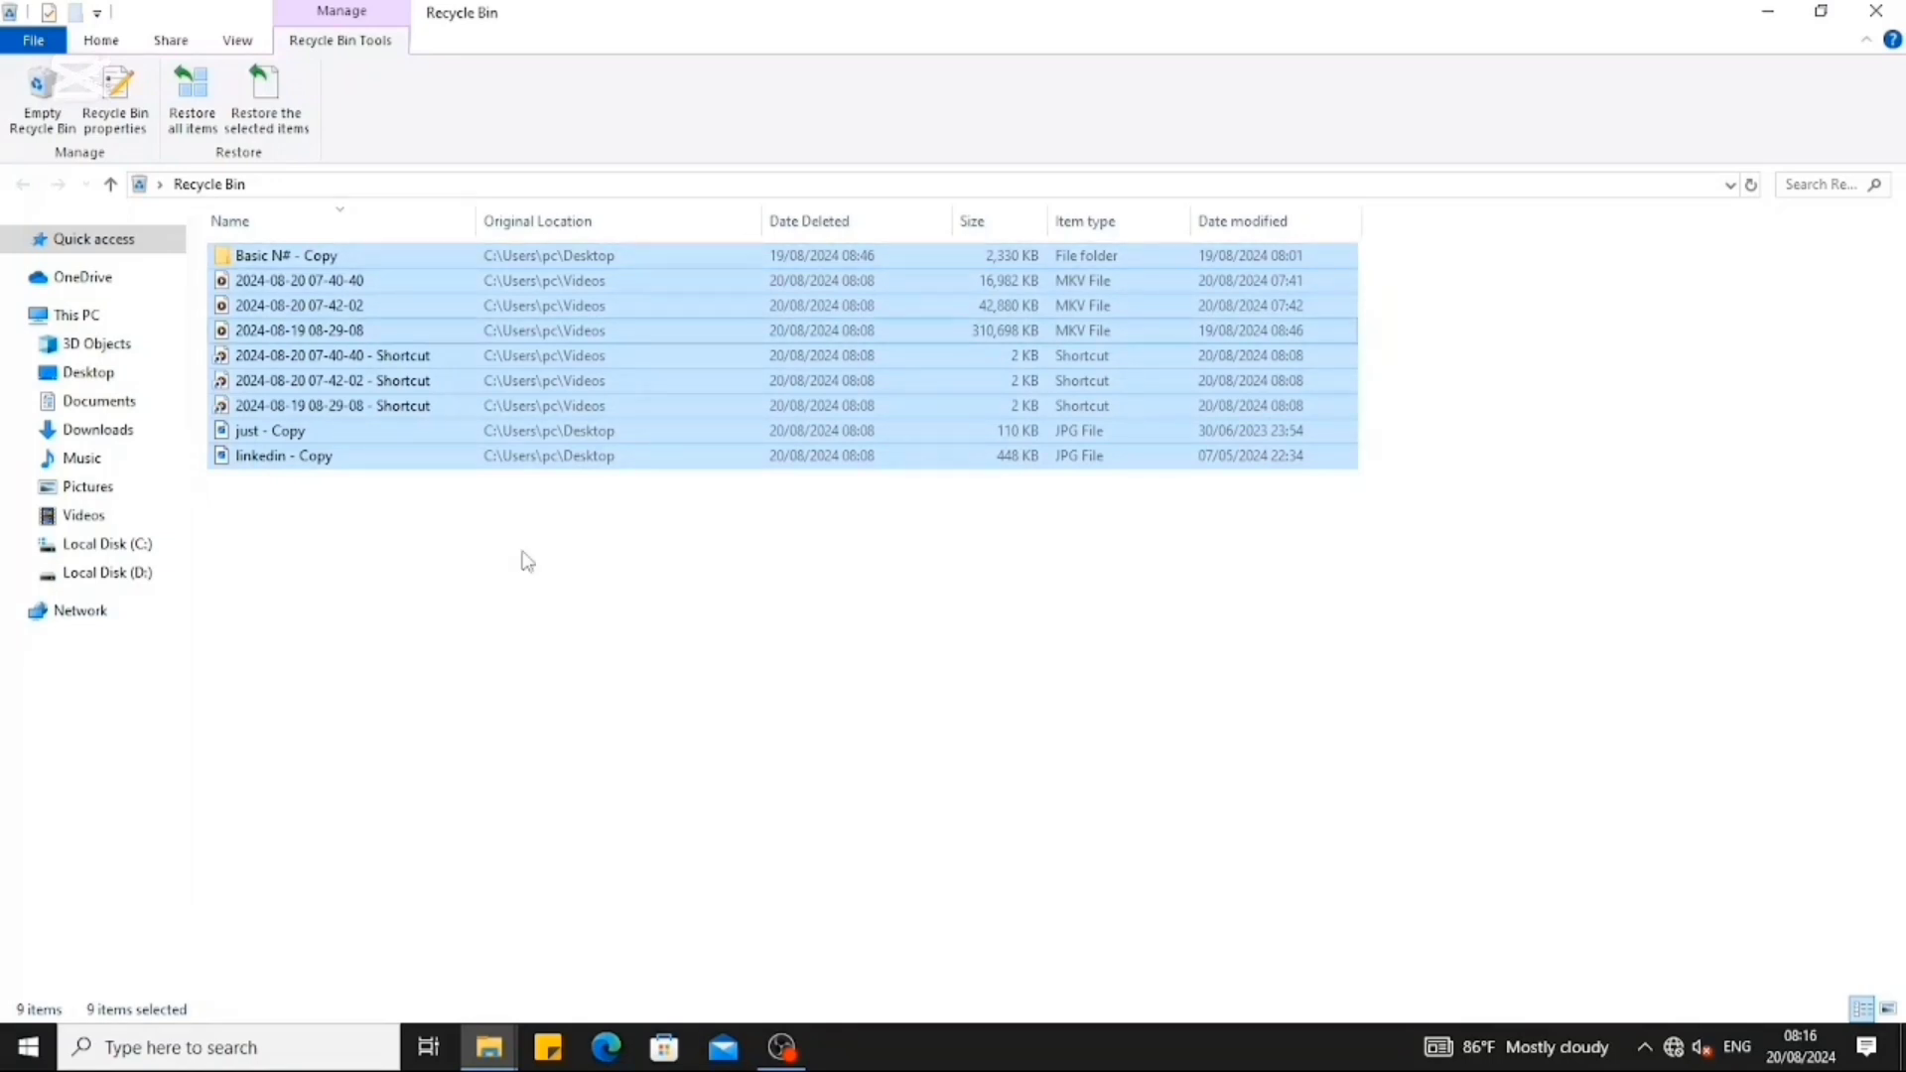
right_click(552, 420)
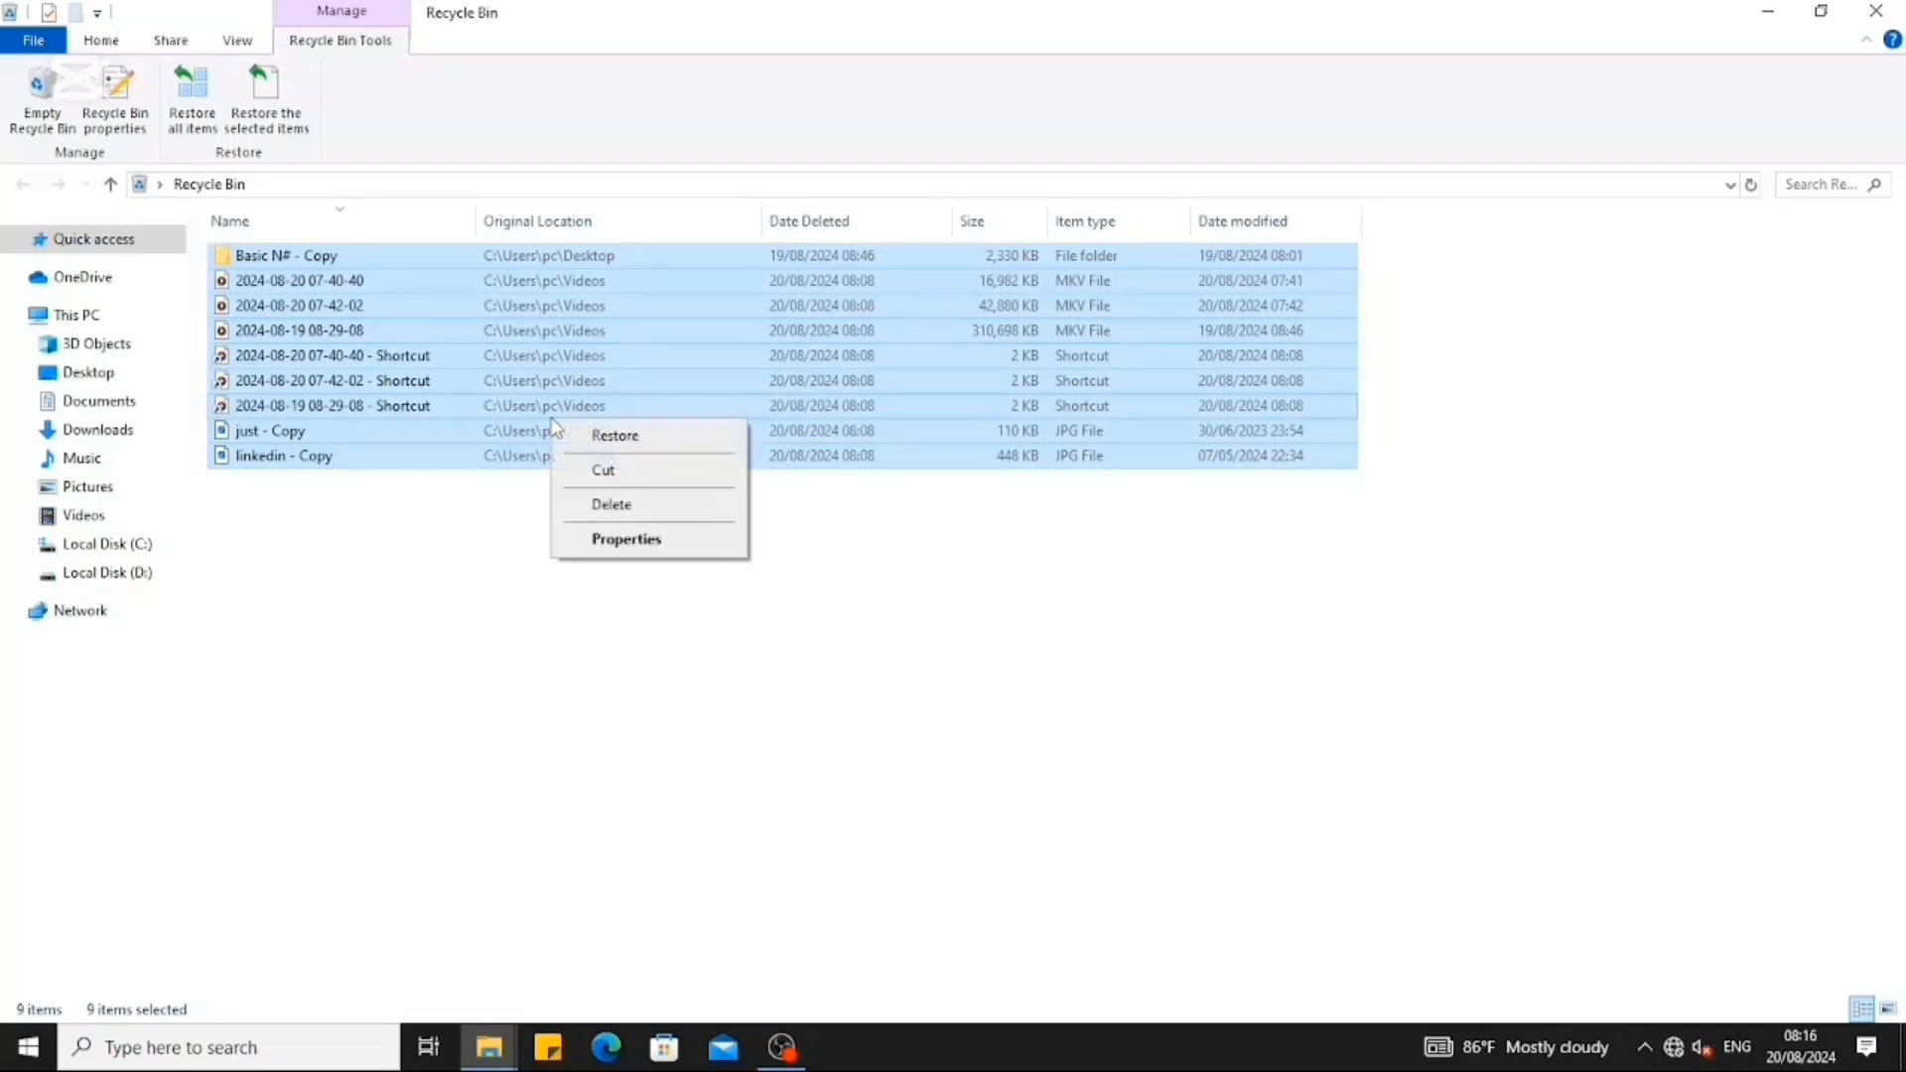
click(611, 505)
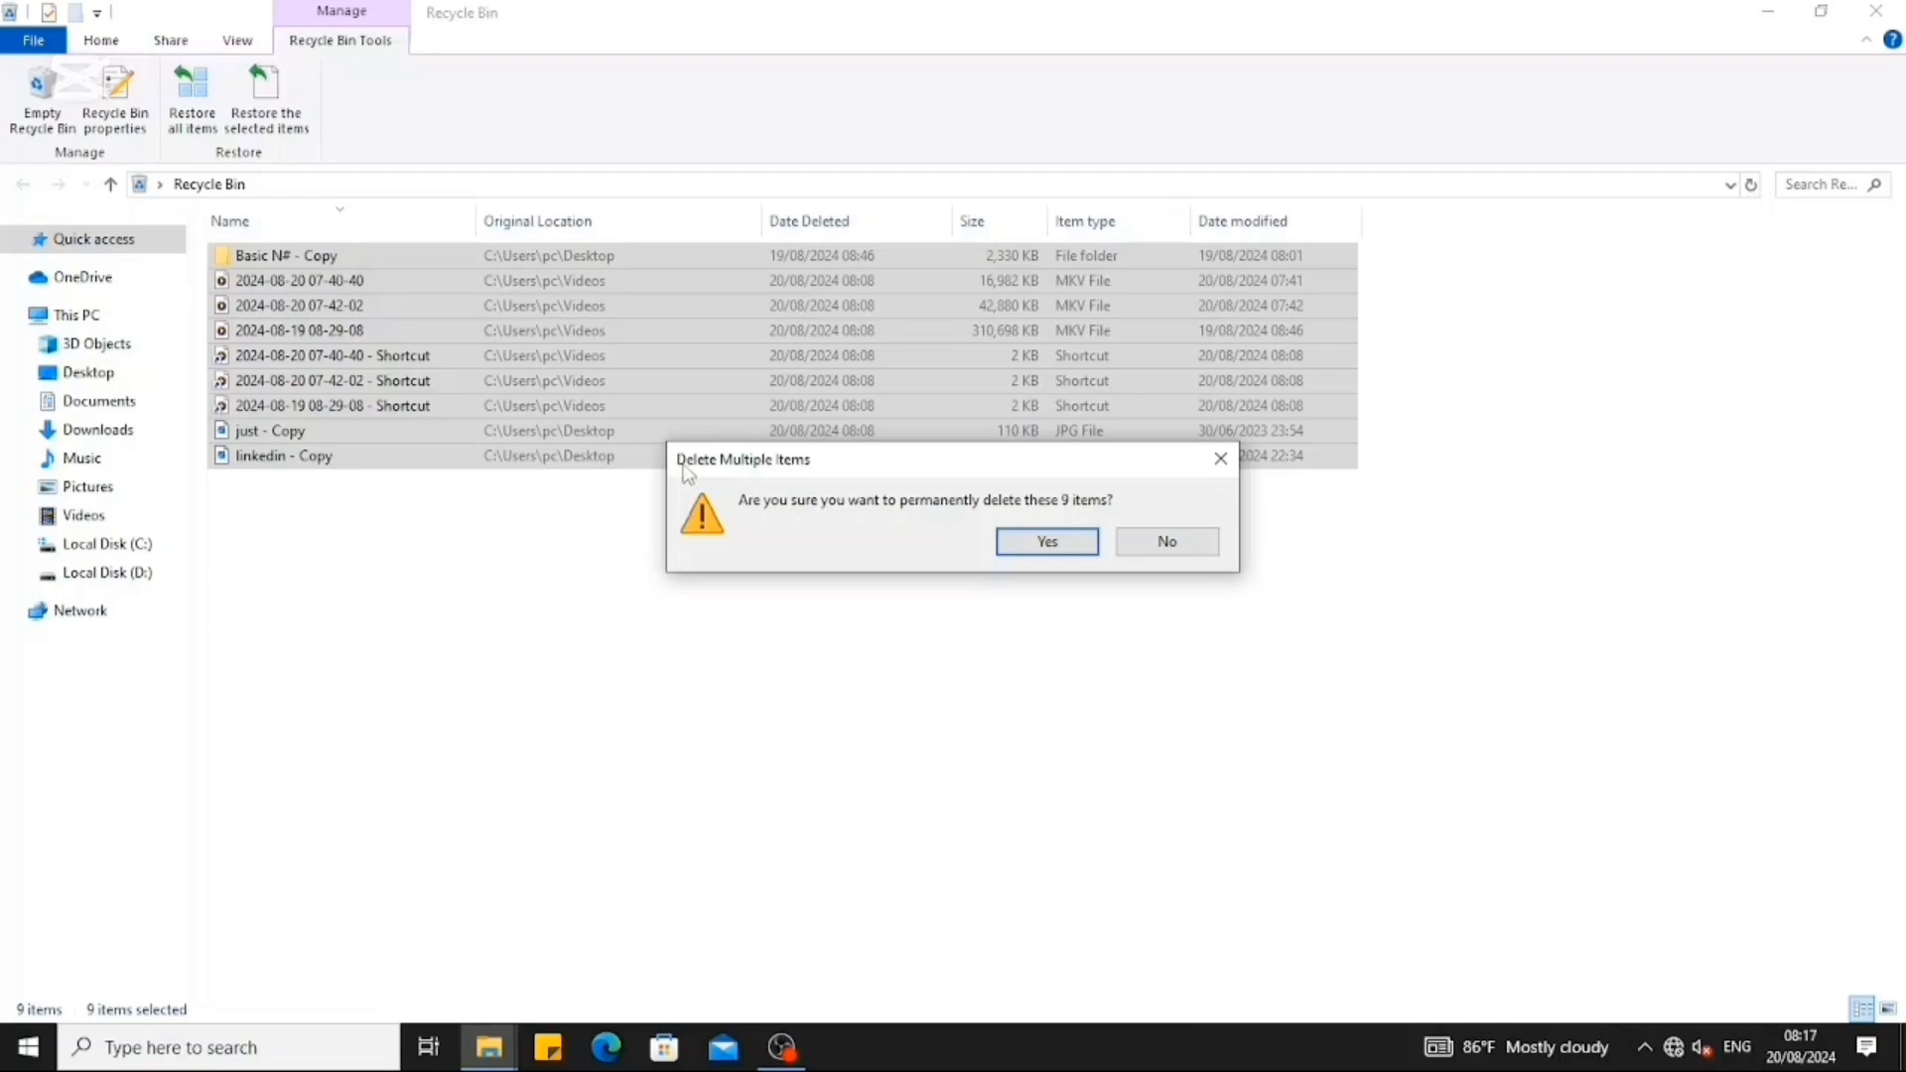
click(1036, 552)
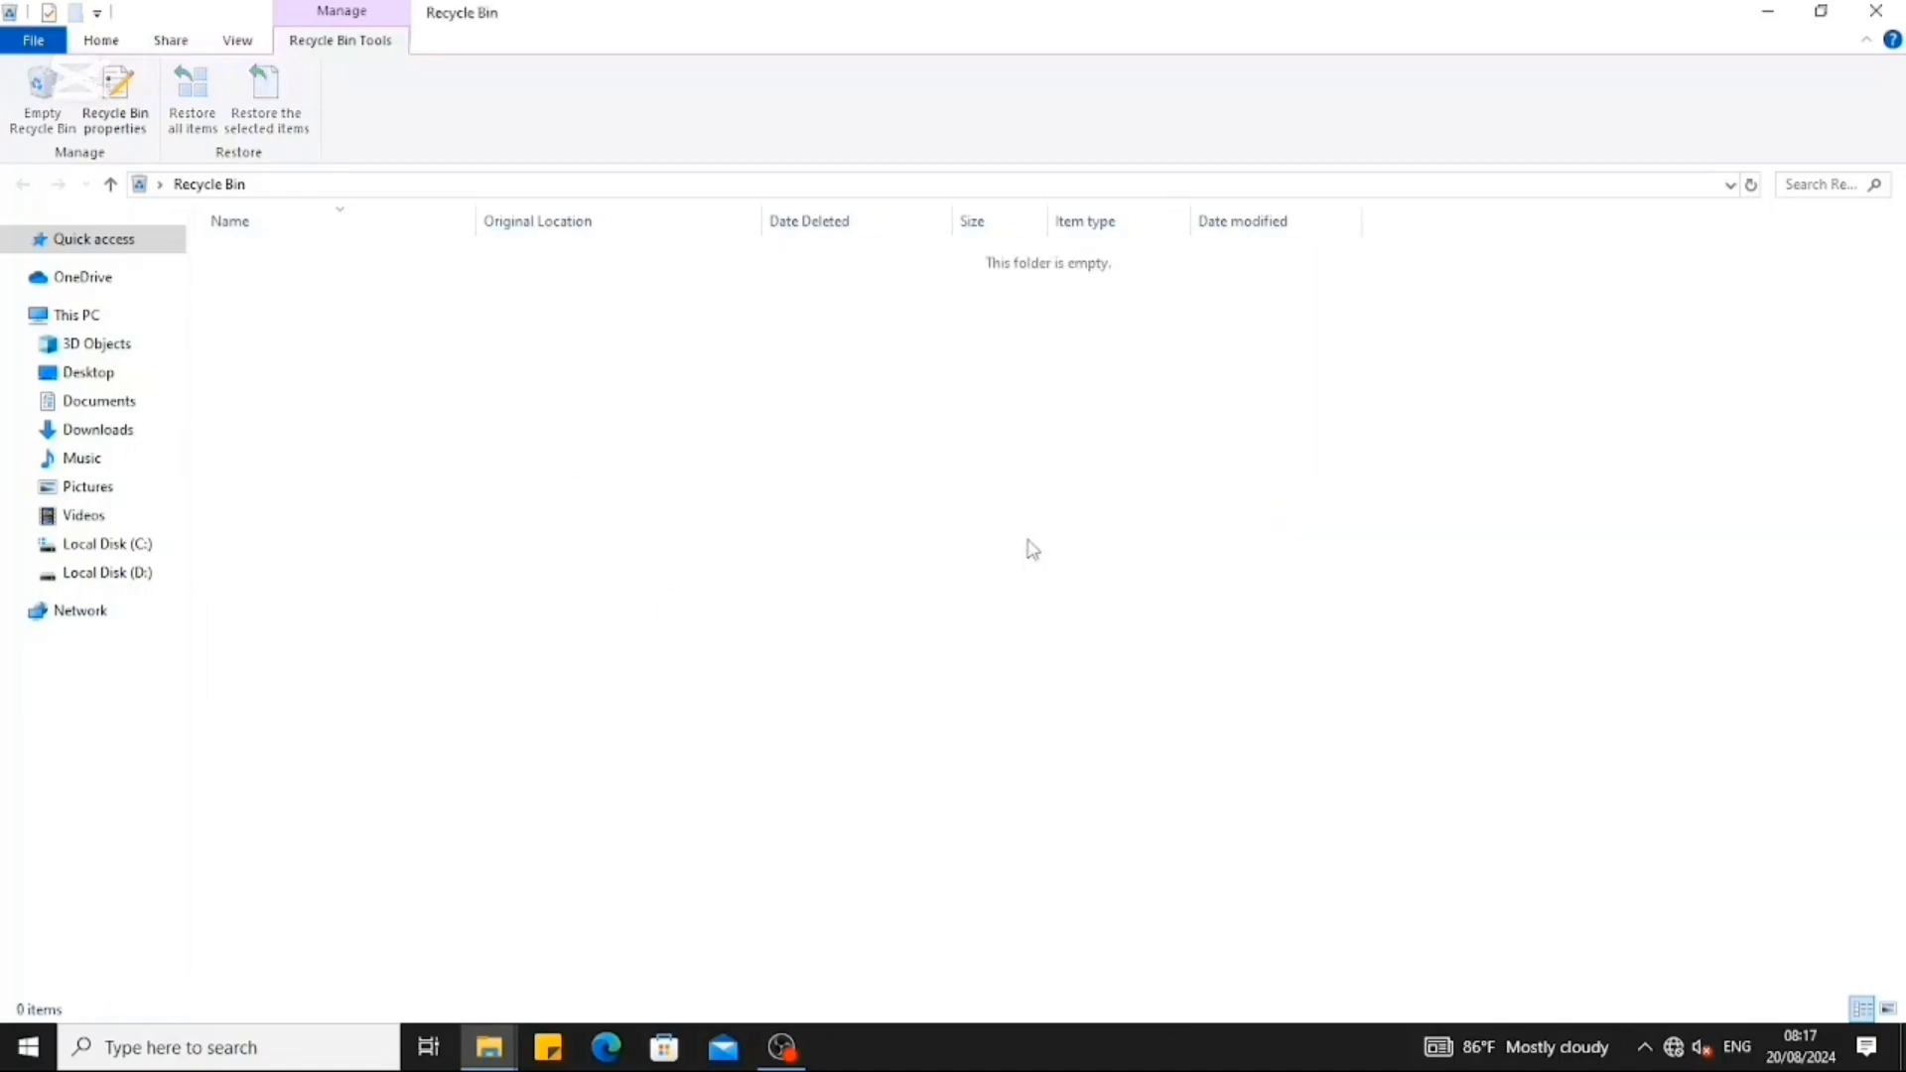